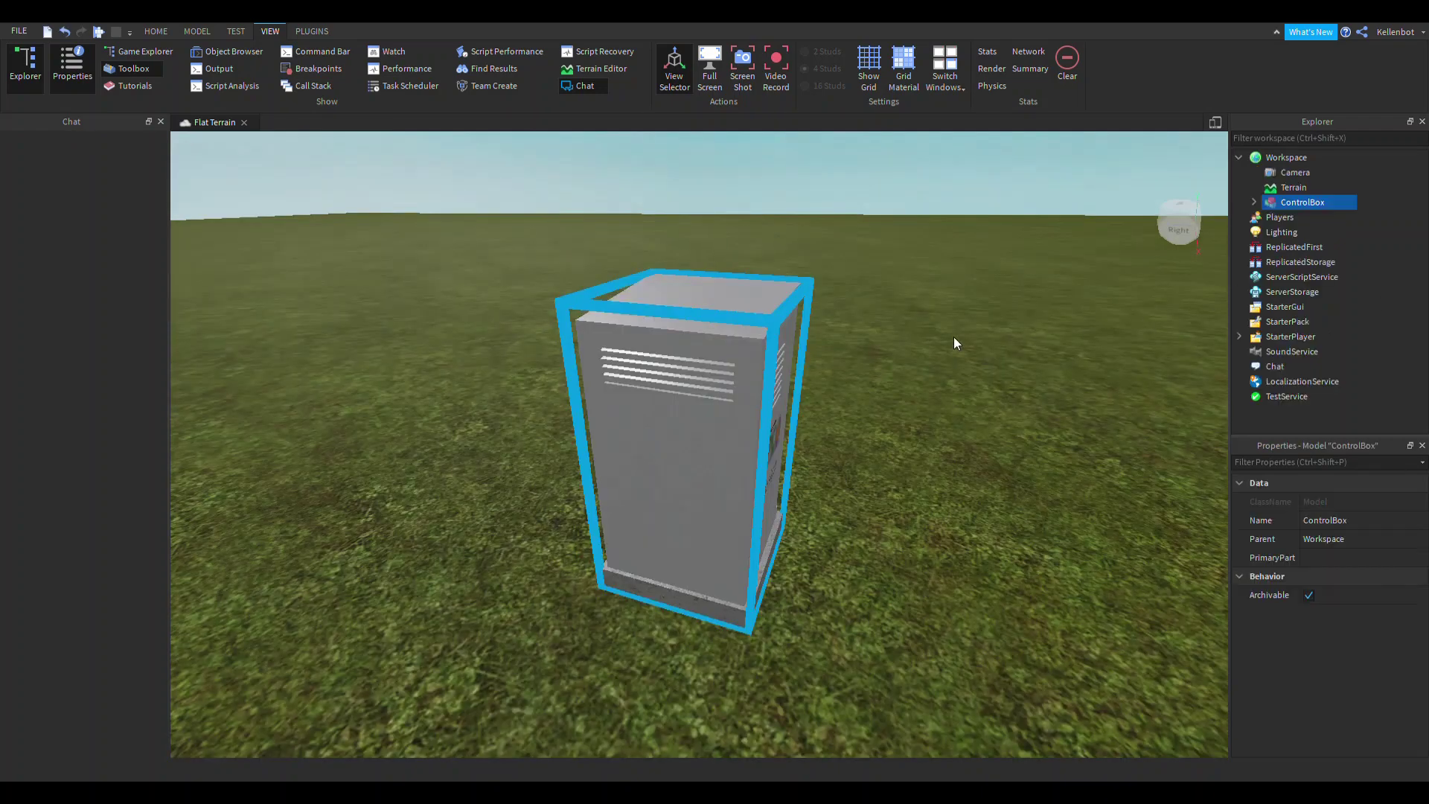
# Move the ControlBox model to a new spot on the flat terrain and switch to the Rotate tool
pyautogui.moveTo(744, 520); pyautogui.dragTo(812, 473)
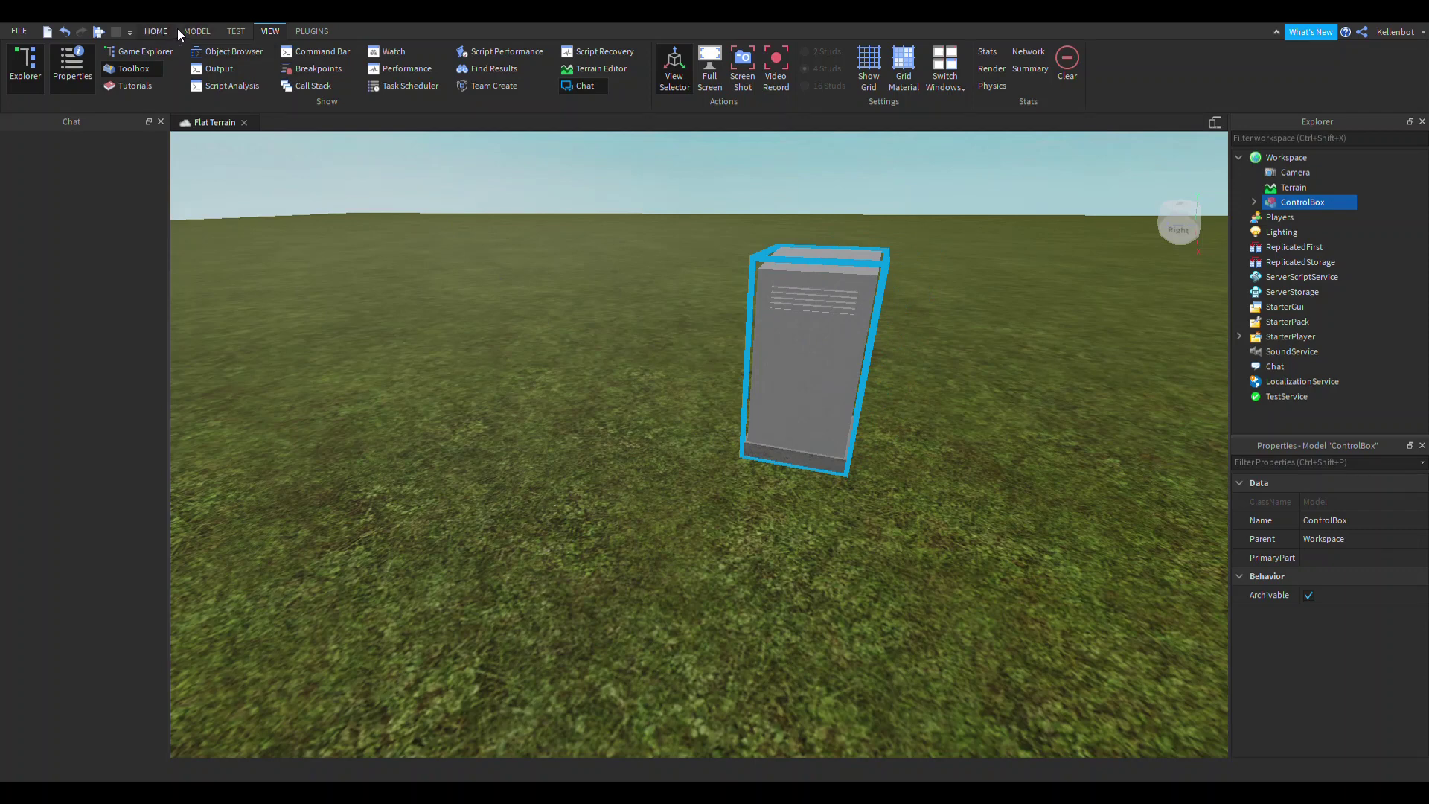
pyautogui.click(171, 30)
pyautogui.click(215, 71)
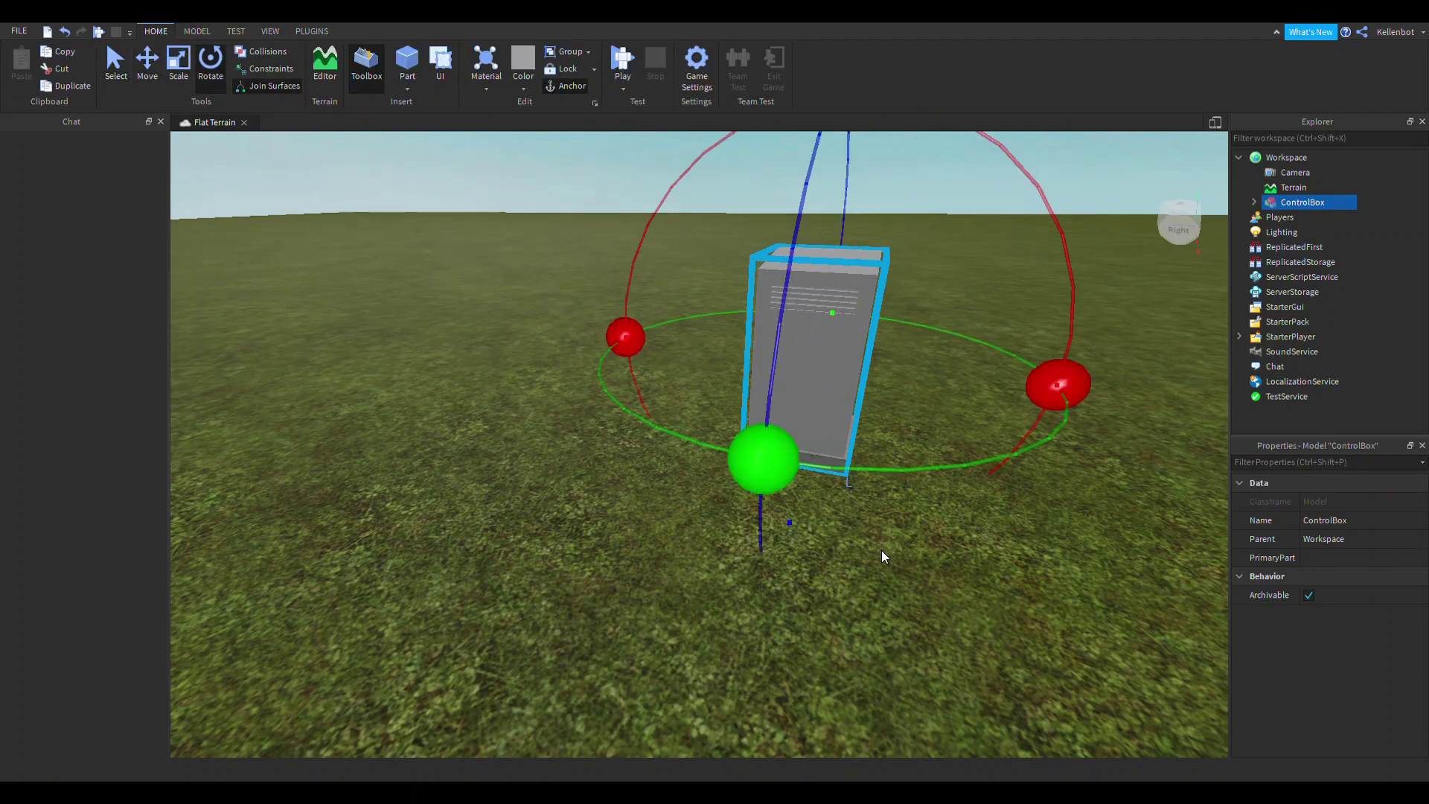
pyautogui.scroll(-10, 881, 557)
pyautogui.moveTo(864, 504); pyautogui.dragTo(931, 462)
pyautogui.moveTo(931, 462); pyautogui.dragTo(919, 506, button='right')
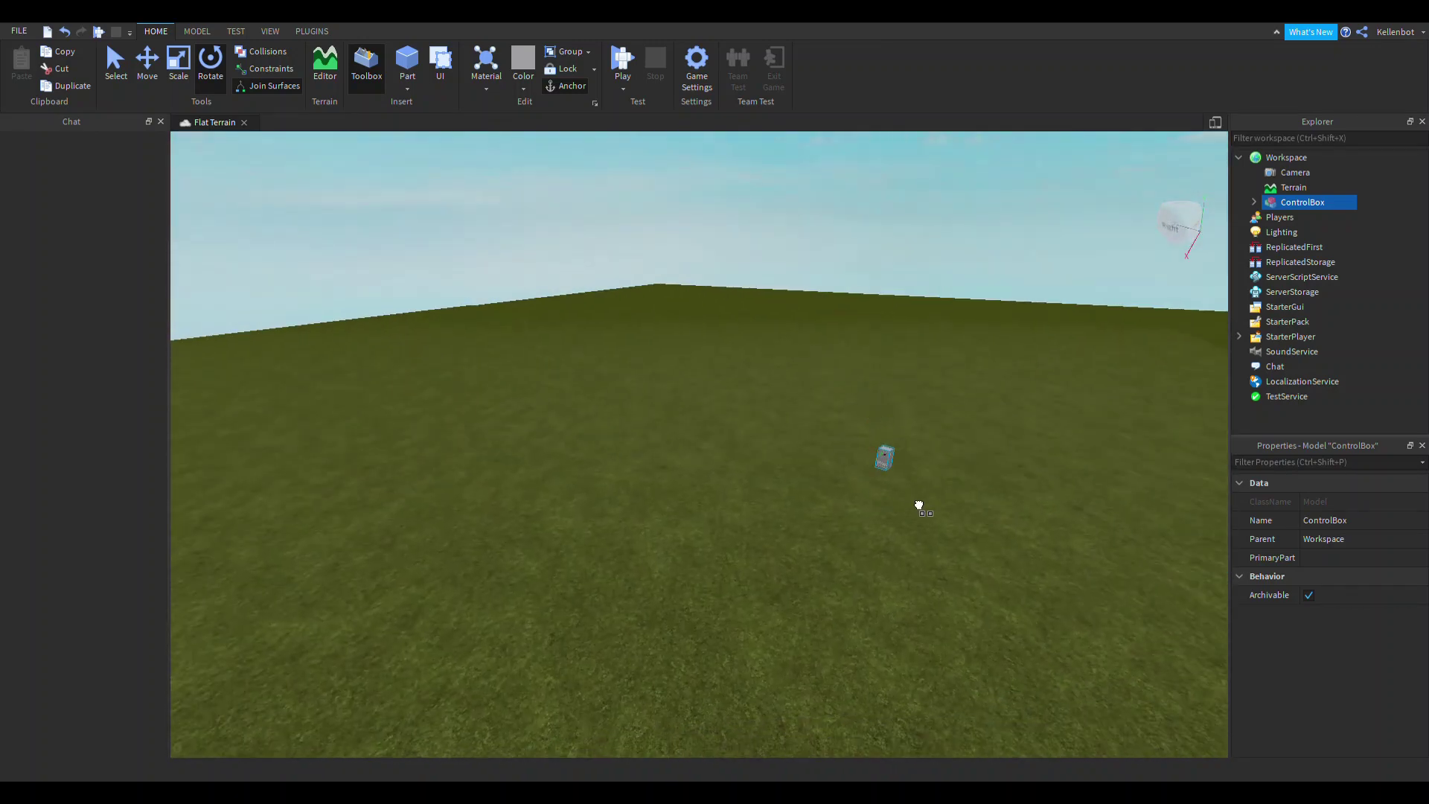
pyautogui.moveTo(919, 506); pyautogui.dragTo(1125, 550)
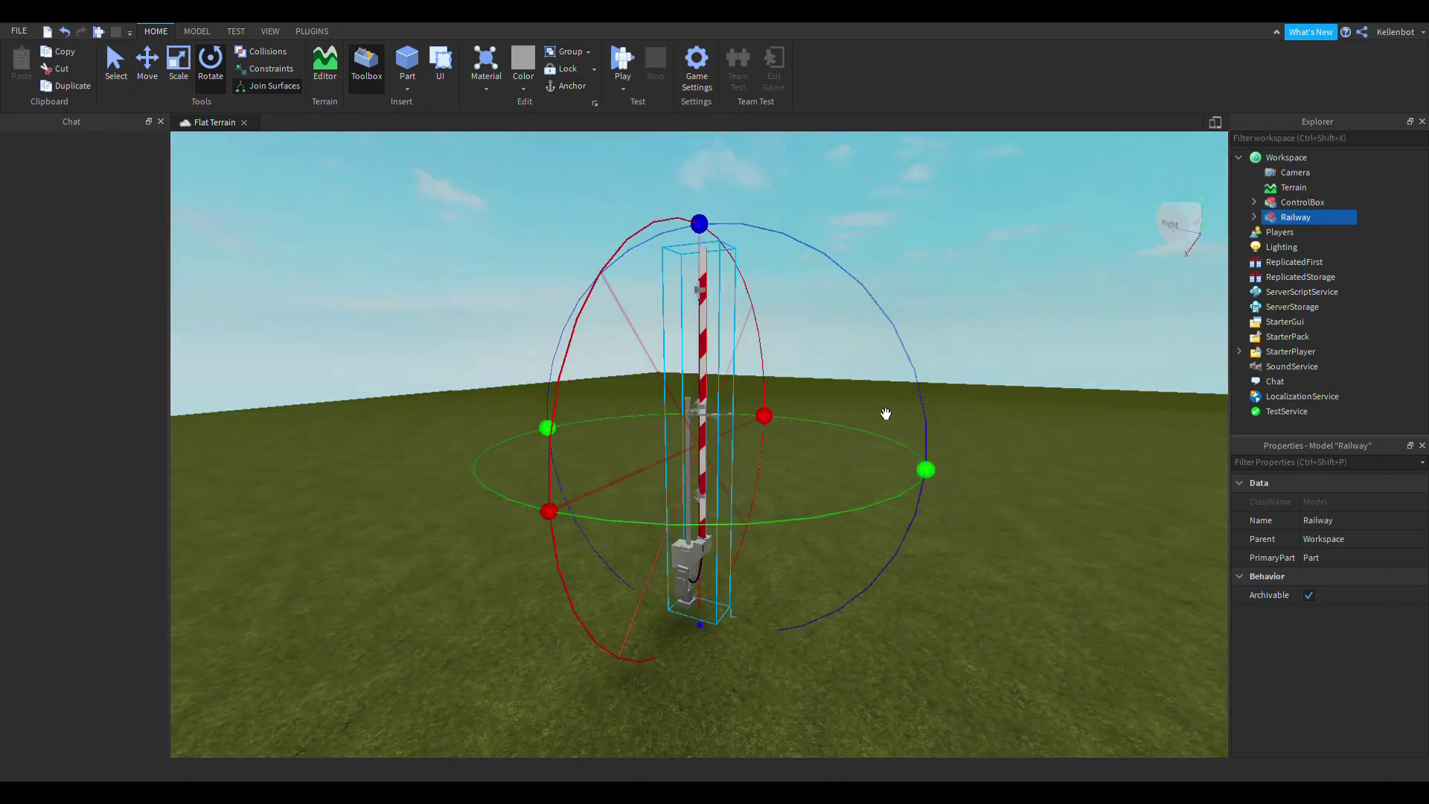
# Delete the Railway model and add the WCH Gate Mechanism model to the workspace instead
pyautogui.moveTo(898, 280)
pyautogui.mouseDown(button='right')
pyautogui.moveTo(888, 292)
pyautogui.moveTo(923, 290)
pyautogui.moveTo(887, 291)
pyautogui.mouseUp(button='right')
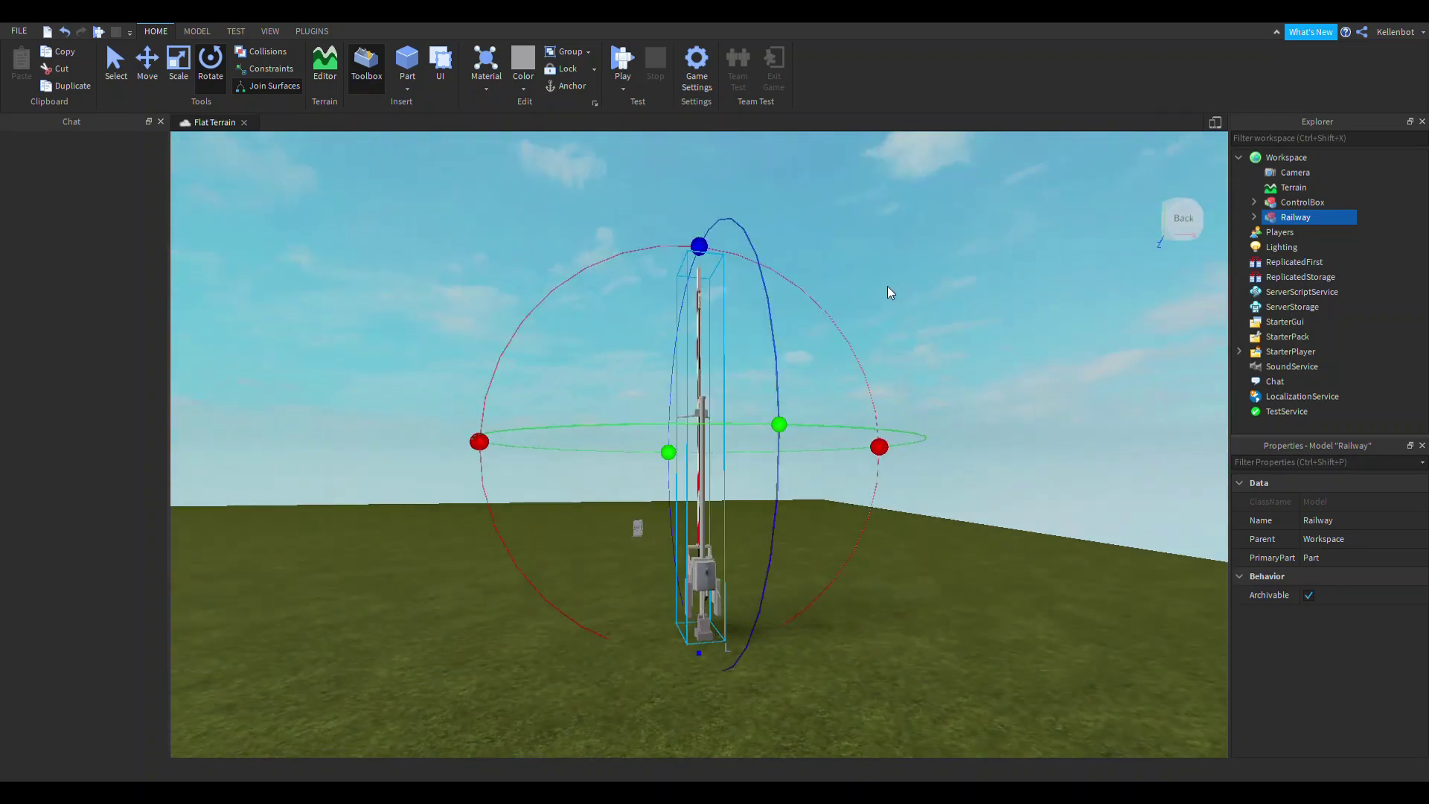
pyautogui.press('Delete')
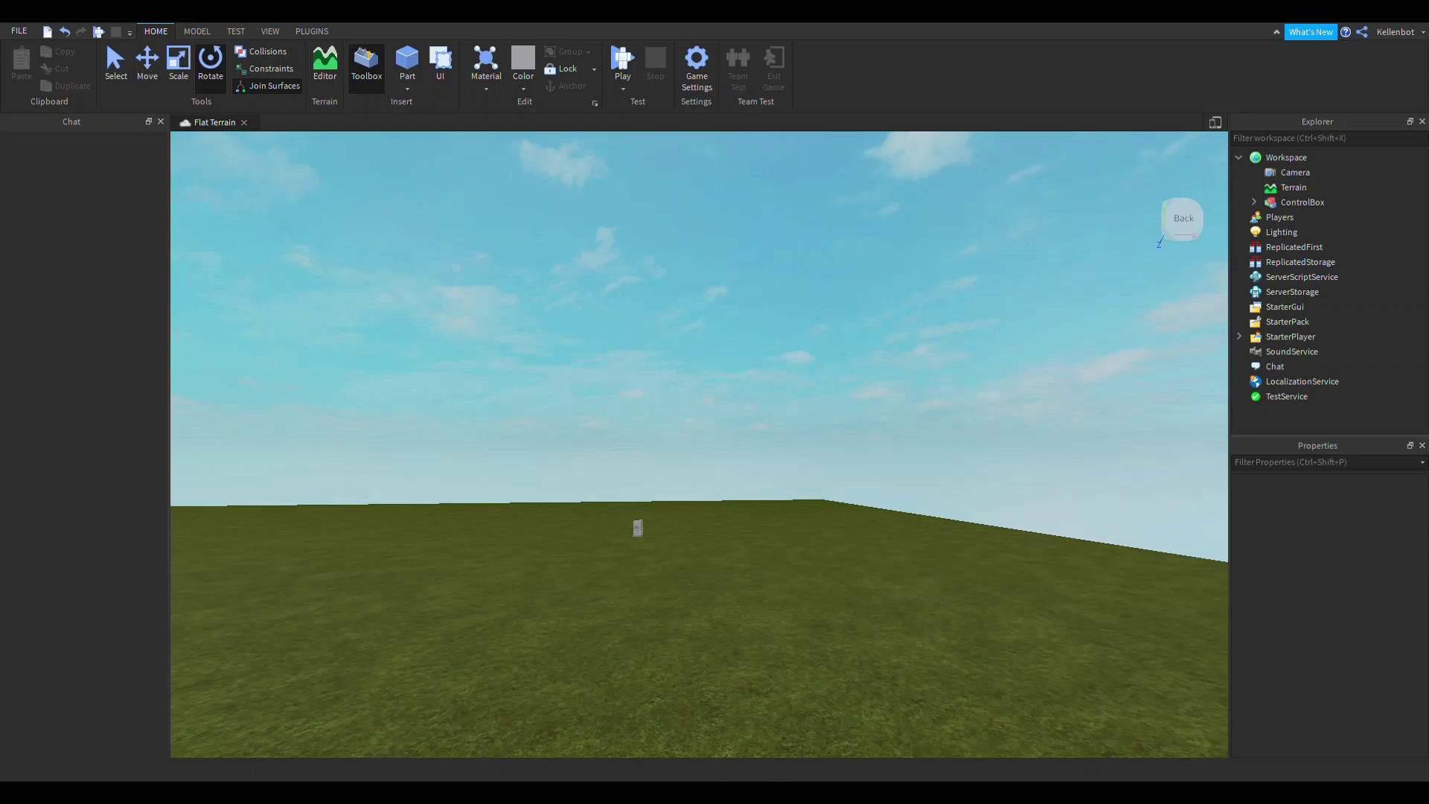
pyautogui.hotkey('ctrl', 'z')
pyautogui.moveTo(733, 351)
pyautogui.mouseDown(button='right')
pyautogui.moveTo(716, 348)
pyautogui.moveTo(742, 358)
pyautogui.mouseUp(button='right')
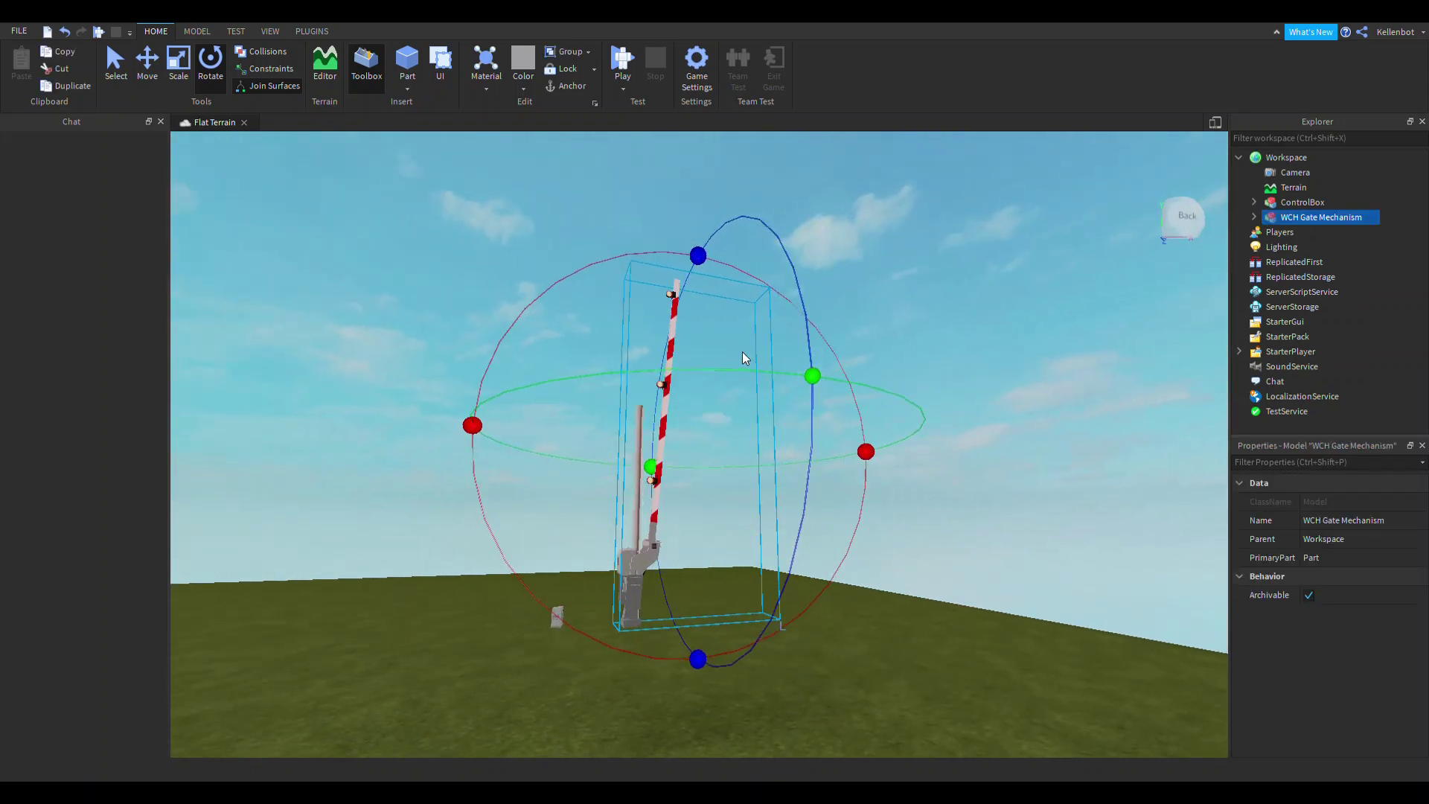
# Delete the placed gate mechanism and bring in another WCH Gate Mechanism model in its place
pyautogui.press('Delete')
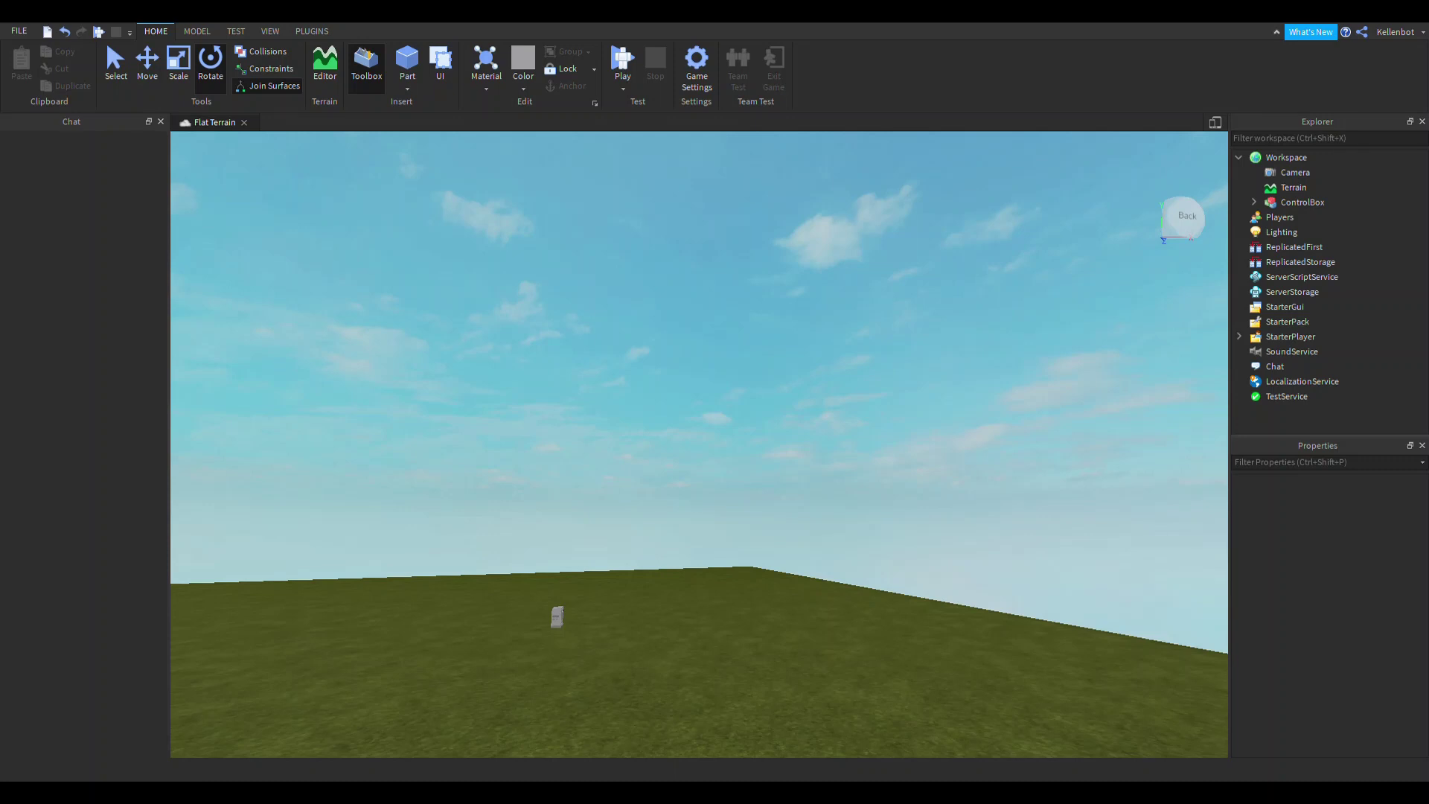
pyautogui.hotkey('ctrl', 'z')
pyautogui.moveTo(720, 430); pyautogui.dragTo(720, 430, button='right')
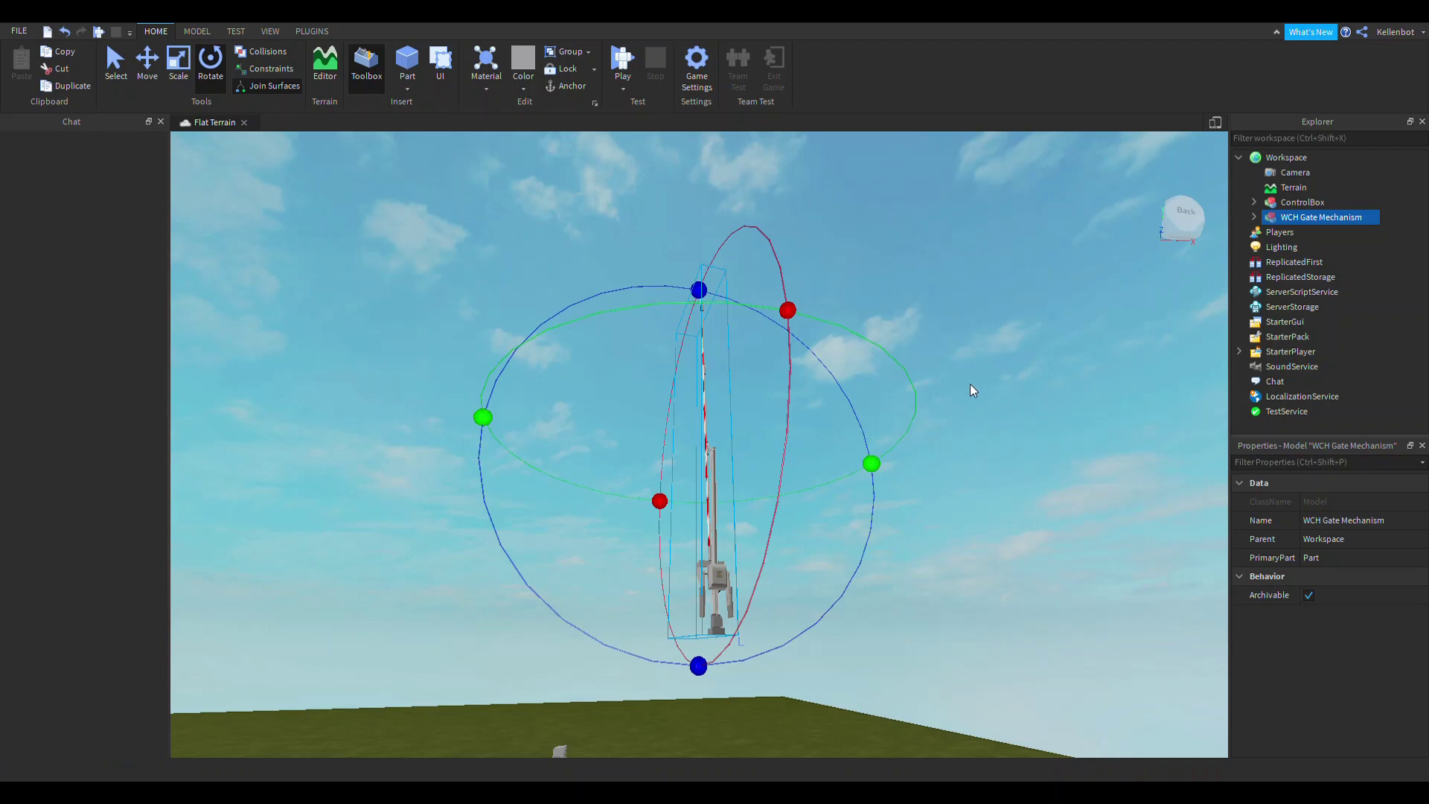
pyautogui.click(989, 402)
pyautogui.moveTo(1011, 421); pyautogui.dragTo(1001, 414, button='right')
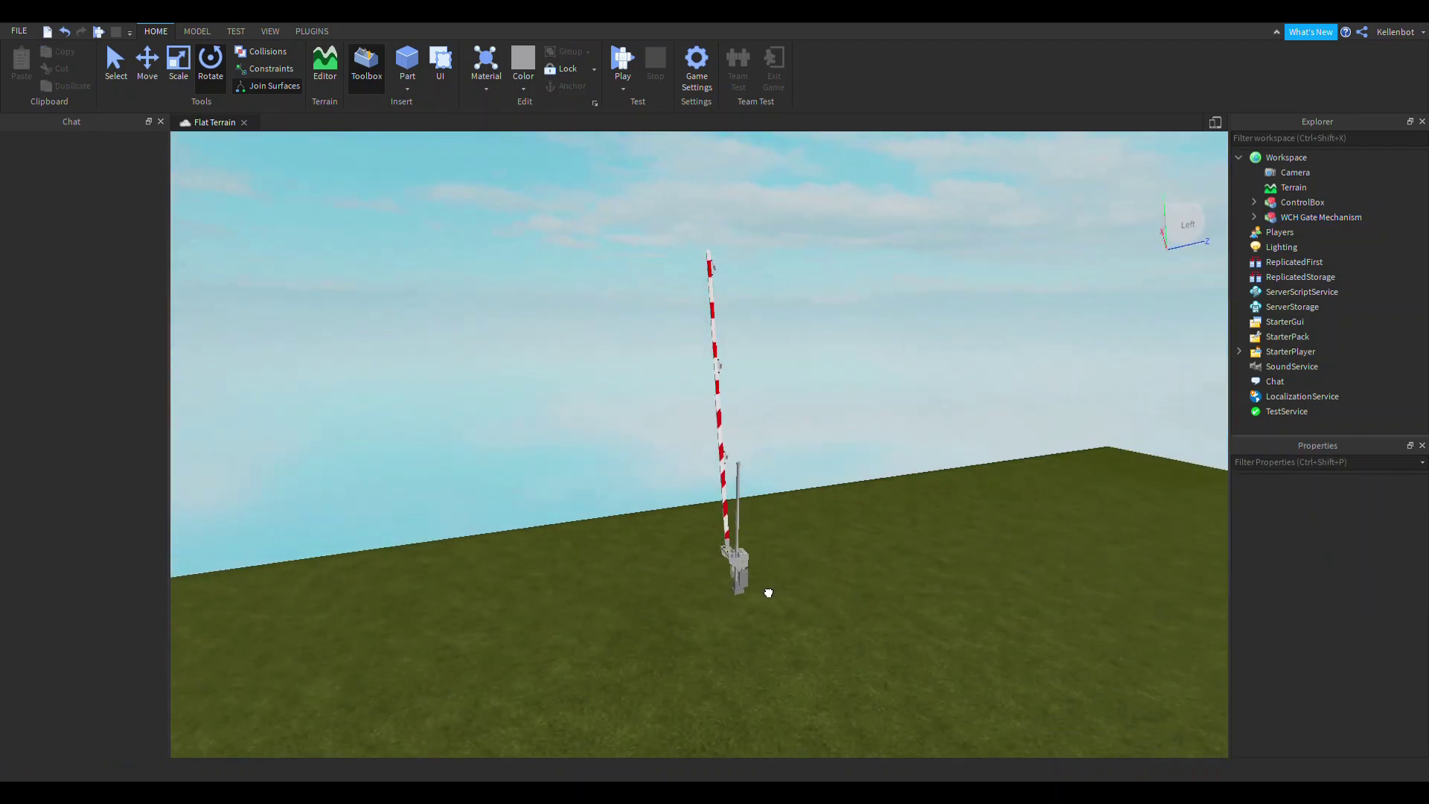
# Move the WCH Gate Mechanism down onto the terrain close to the control box
pyautogui.moveTo(769, 592); pyautogui.dragTo(813, 695)
pyautogui.moveTo(813, 695); pyautogui.dragTo(813, 695, button='right')
pyautogui.moveTo(813, 695); pyautogui.dragTo(583, 567)
pyautogui.scroll(8, 597, 570)
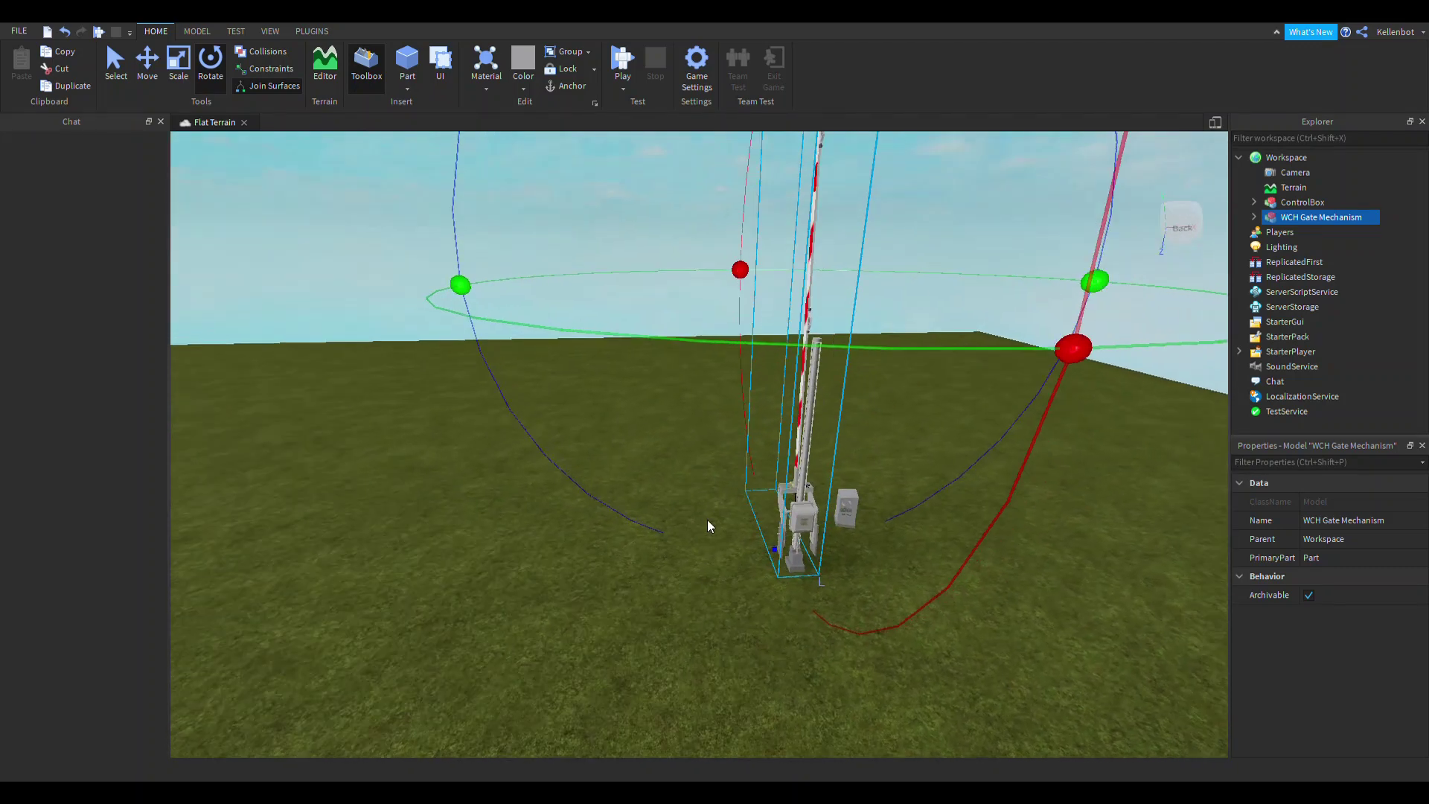
pyautogui.moveTo(707, 526); pyautogui.dragTo(639, 375, button='right')
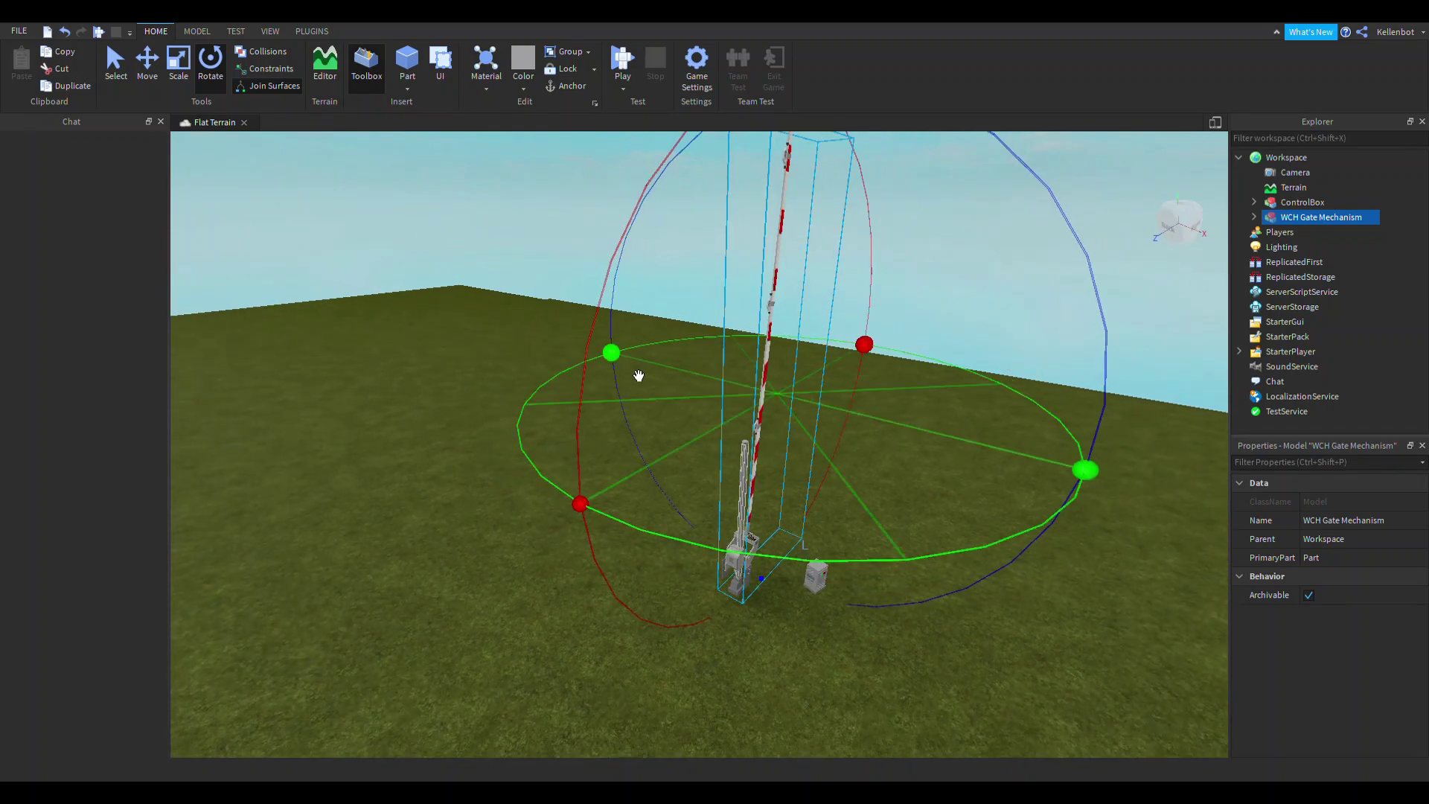
pyautogui.moveTo(868, 503); pyautogui.dragTo(826, 471, button='right')
pyautogui.scroll(6, 935, 437)
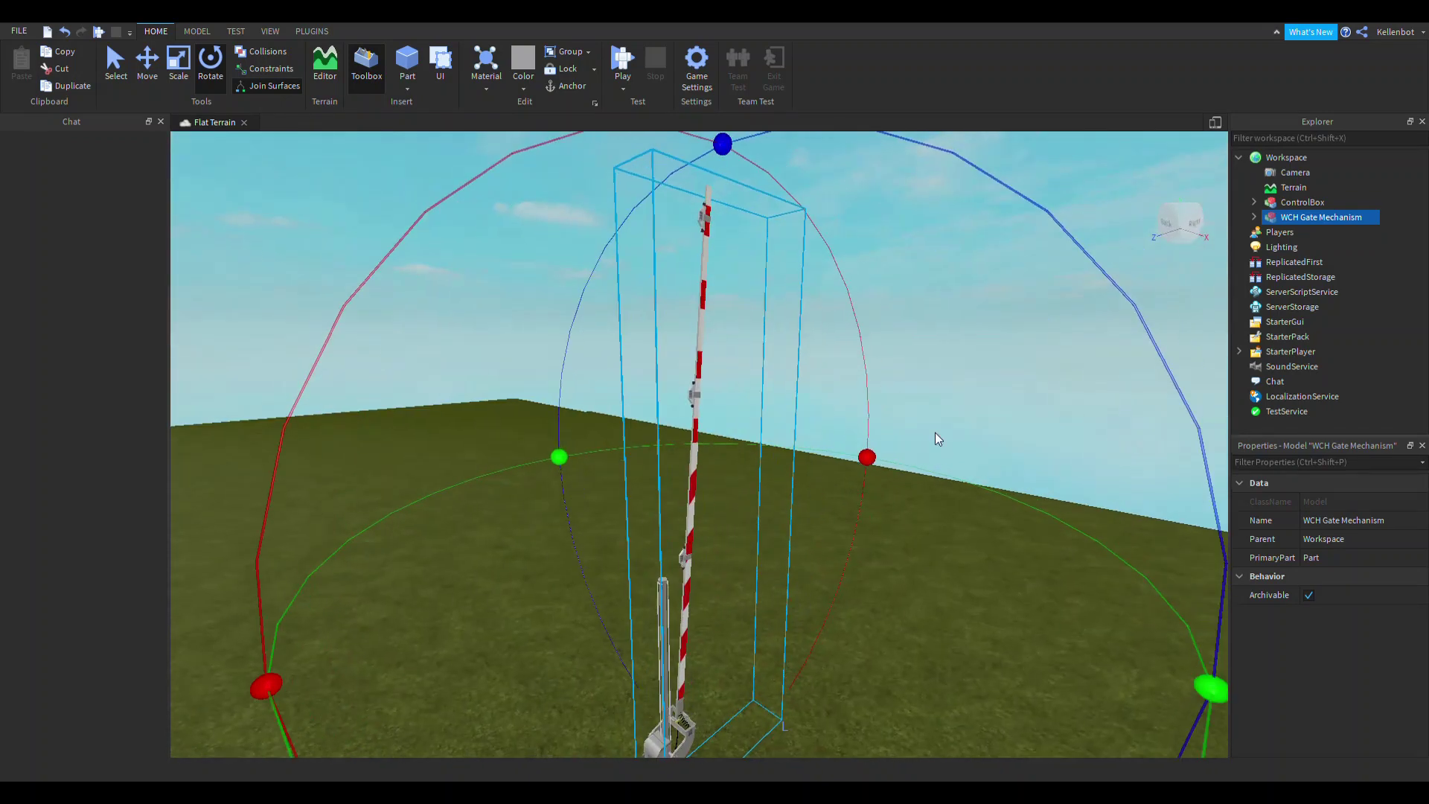
# Duplicate the Arm model inside the WCH Gate Mechanism and have the Move tool active
pyautogui.click(1254, 217)
pyautogui.scroll(-3, 1324, 224)
pyautogui.scroll(3, 1319, 217)
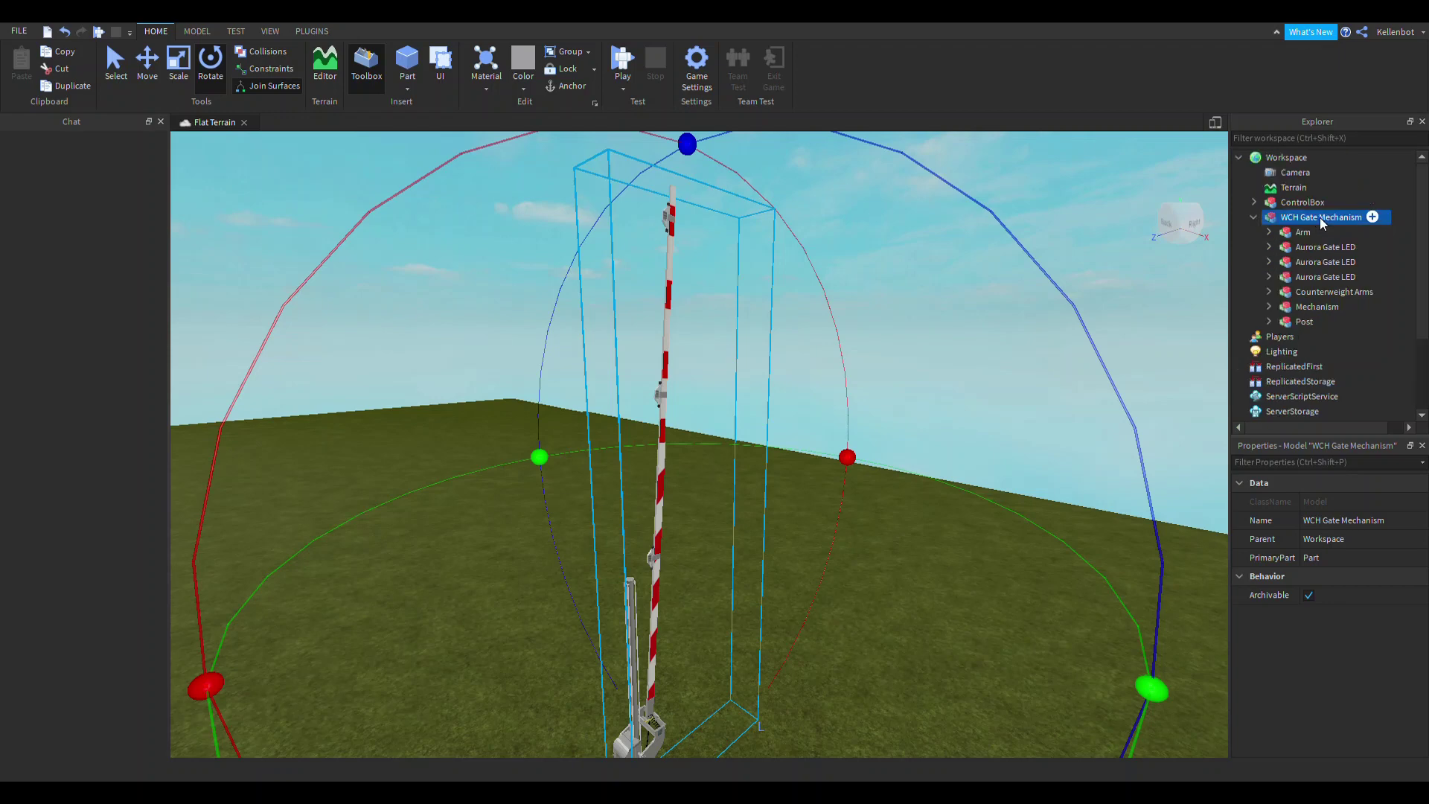
pyautogui.click(1307, 231)
pyautogui.moveTo(939, 372); pyautogui.dragTo(944, 350, button='right')
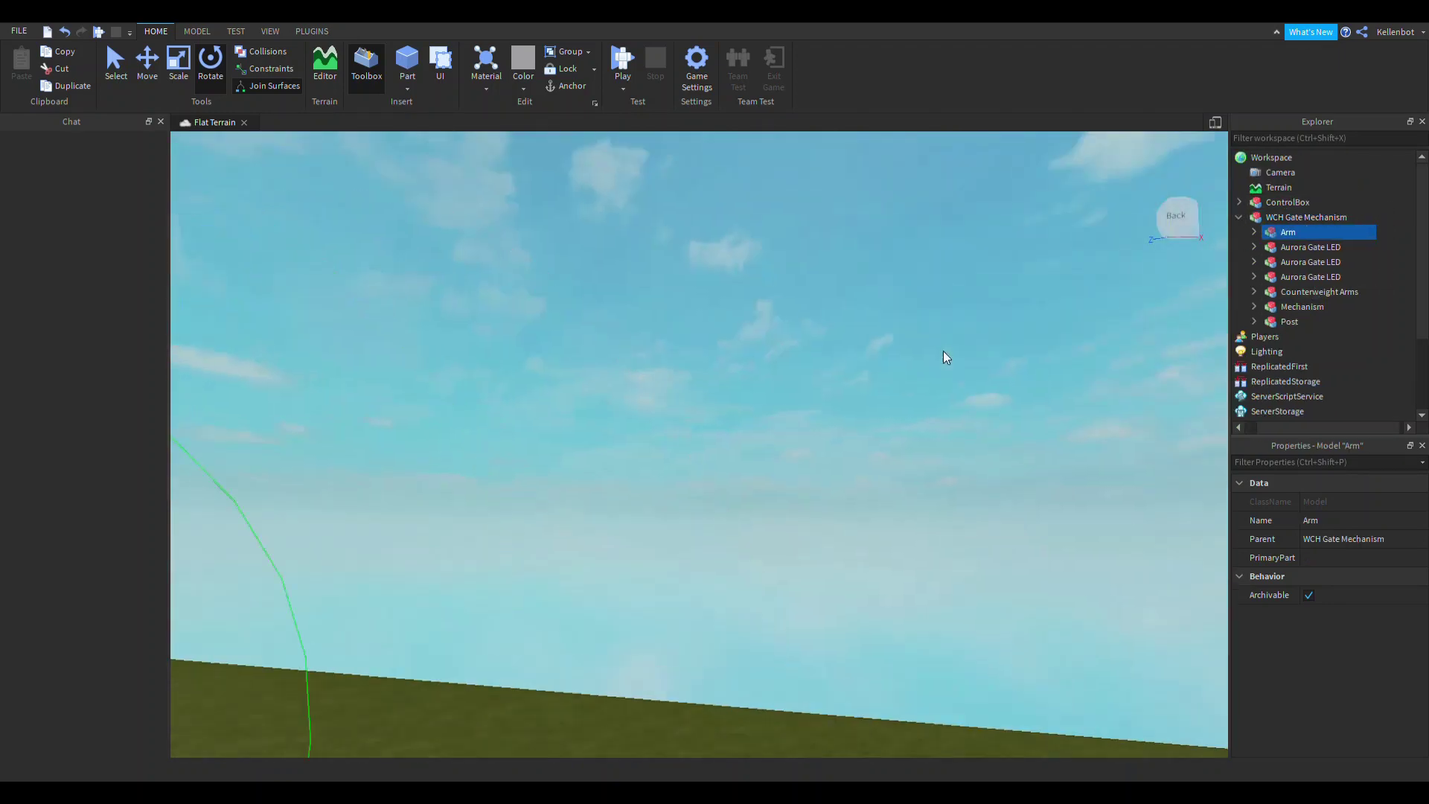
pyautogui.press('f')
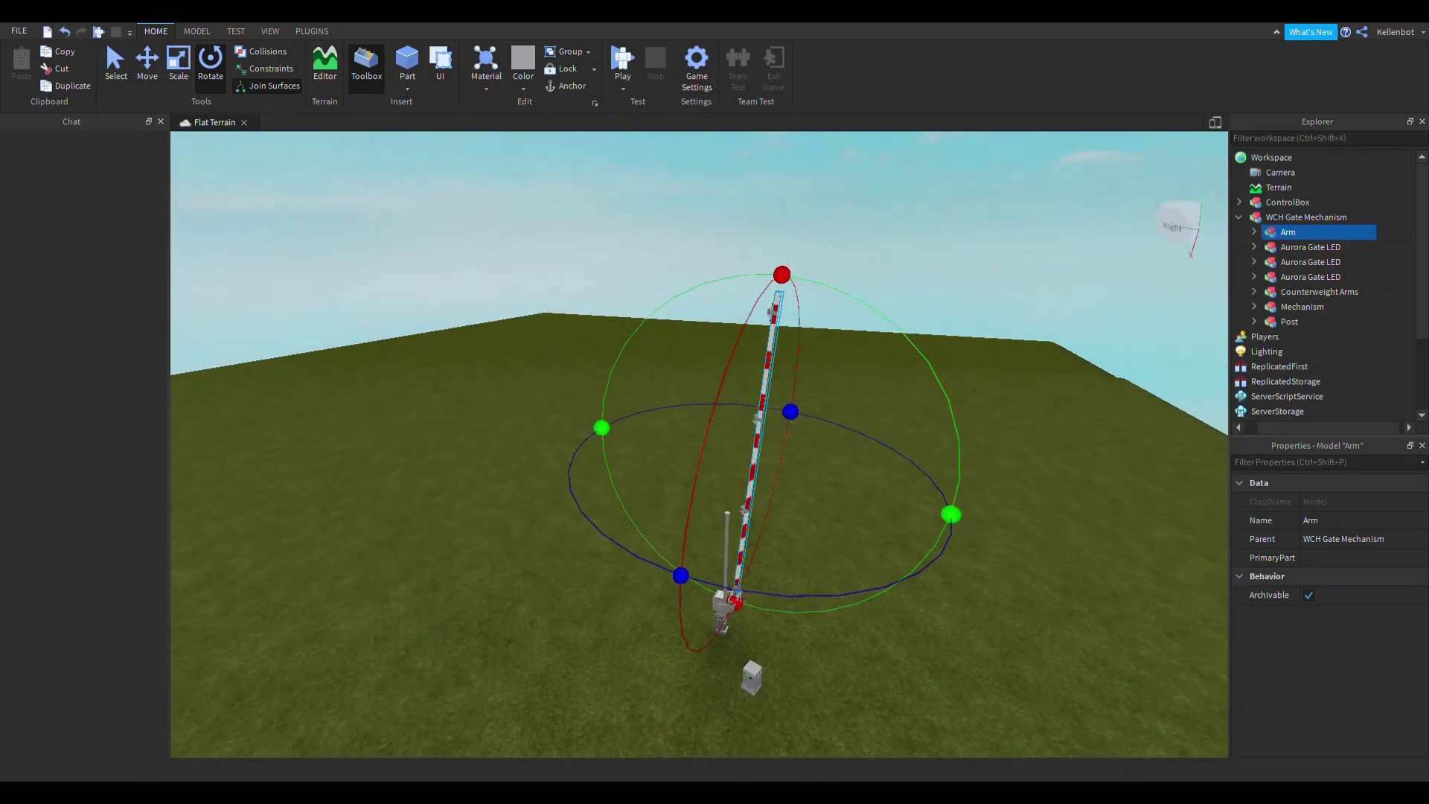
pyautogui.click(202, 30)
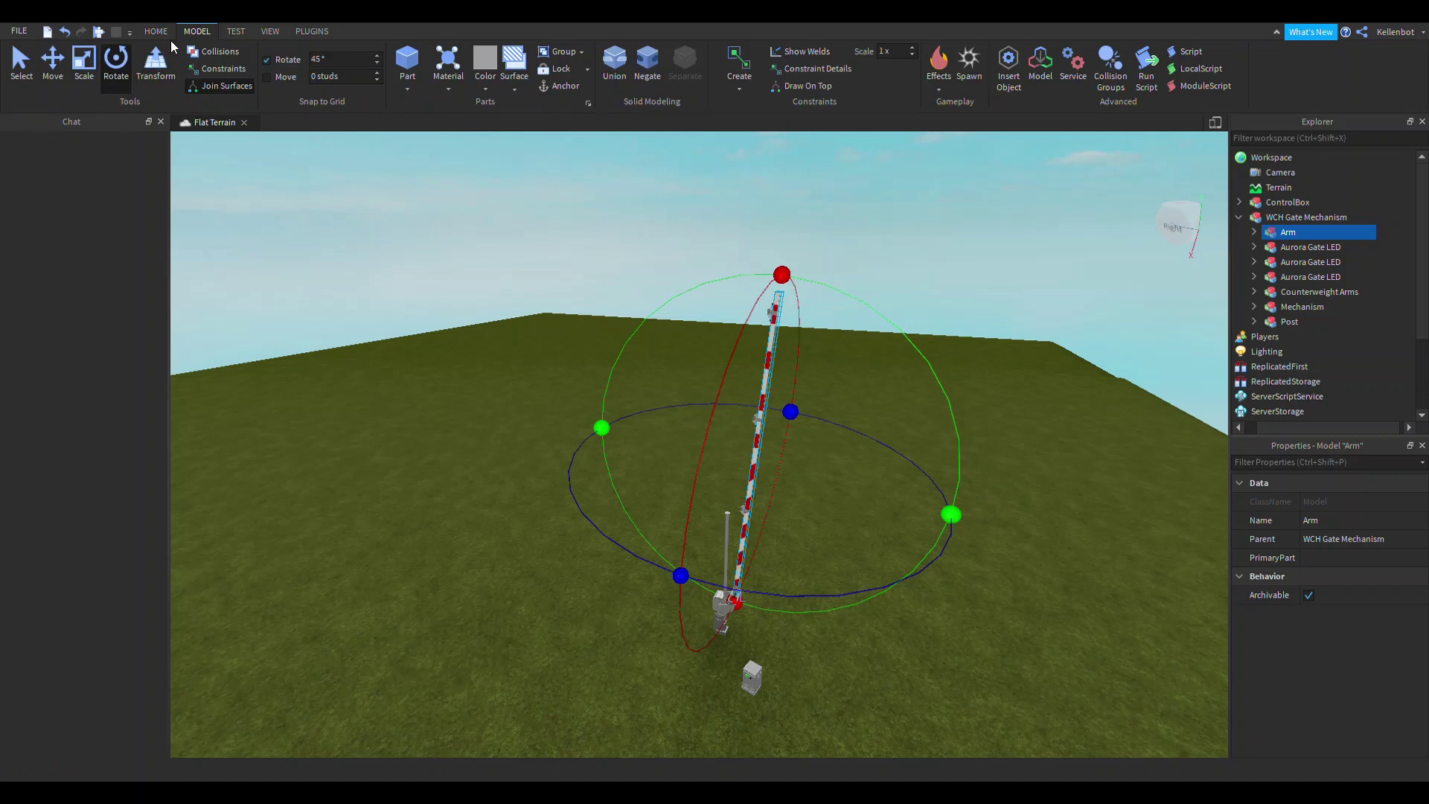
pyautogui.click(167, 35)
pyautogui.hotkey('ctrl', '2')
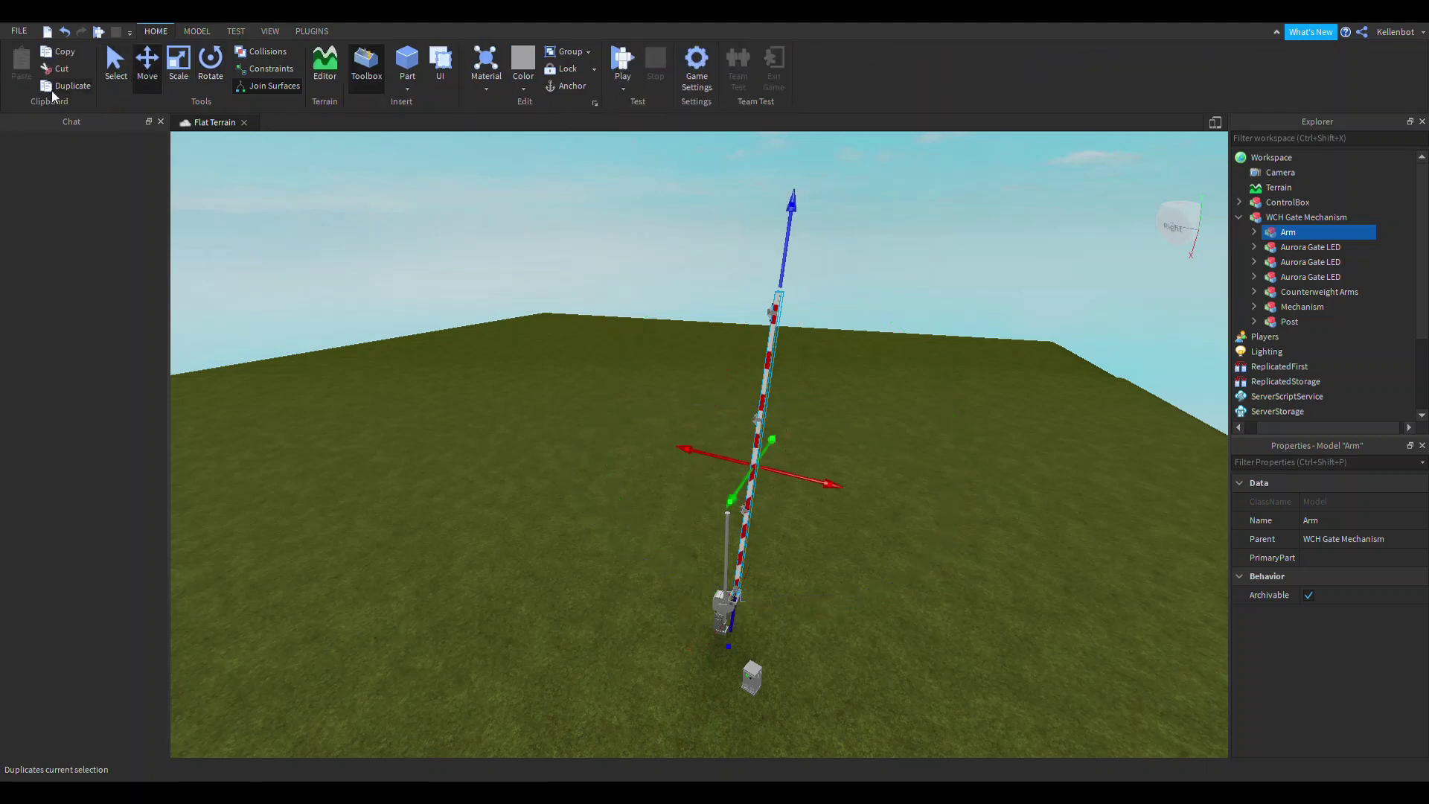
pyautogui.click(54, 88)
pyautogui.scroll(2, 574, 248)
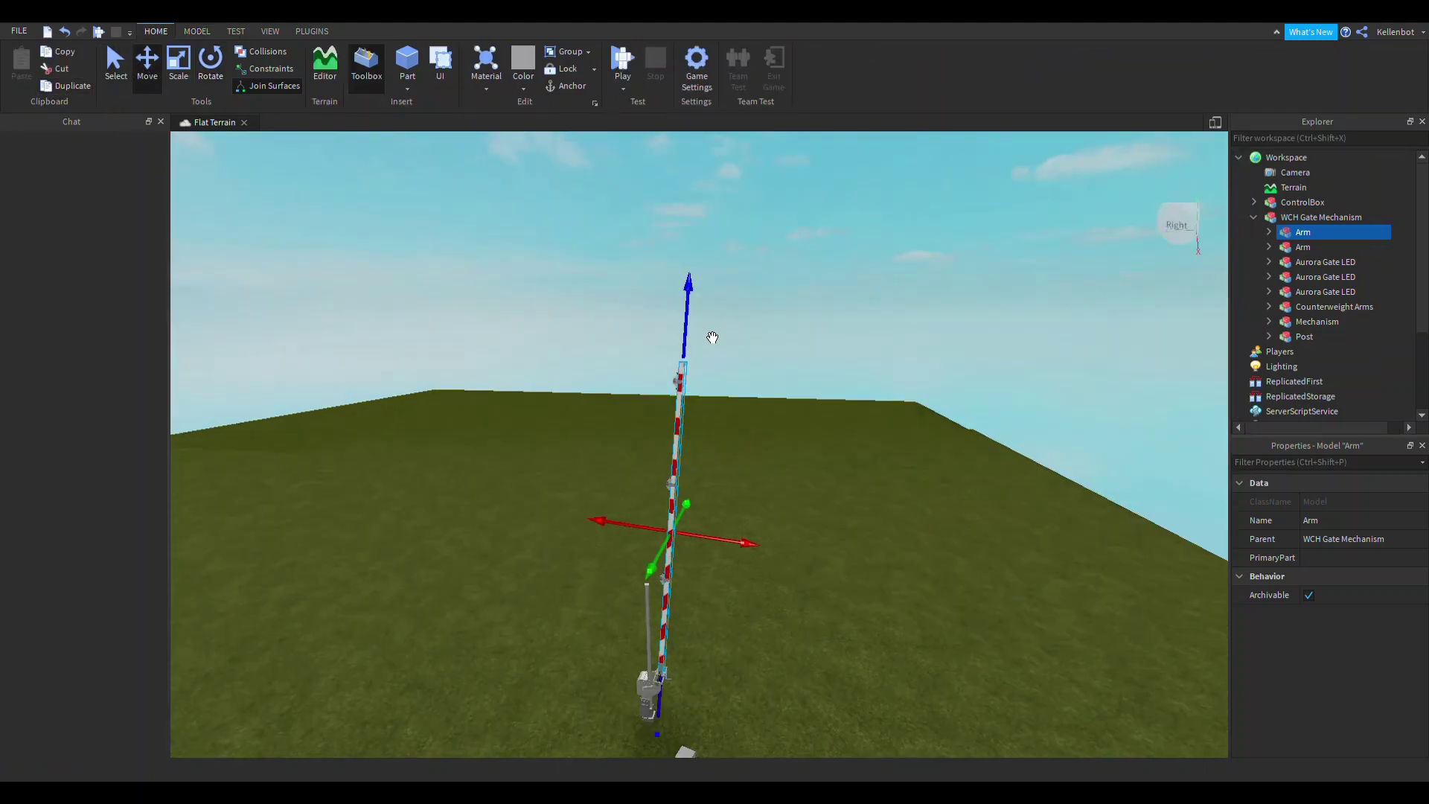
# Move the duplicated arm upward along its length so it extends from the upper end of the original arm
pyautogui.moveTo(825, 190); pyautogui.dragTo(640, 583)
pyautogui.moveTo(694, 634); pyautogui.dragTo(704, 399)
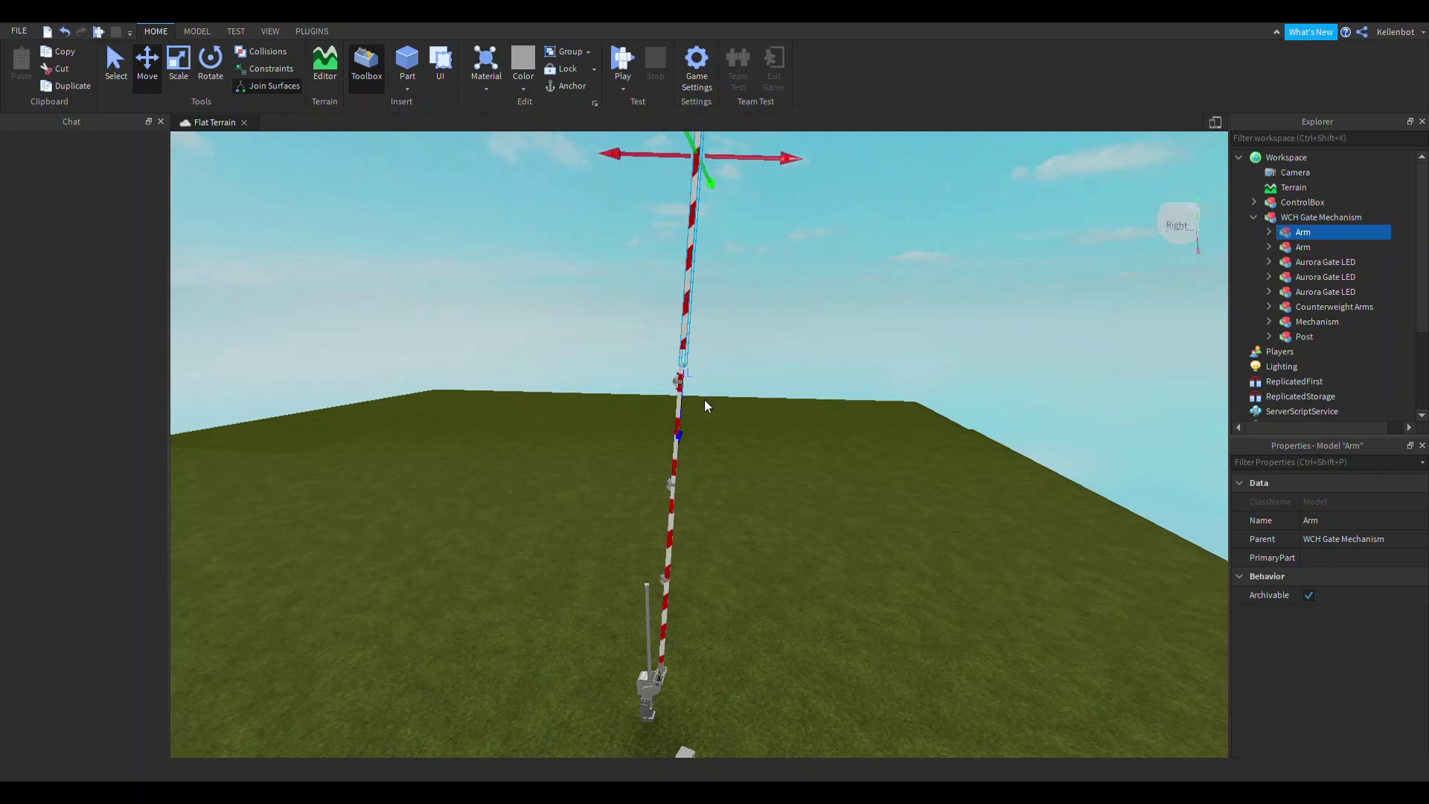
pyautogui.scroll(5, 704, 387)
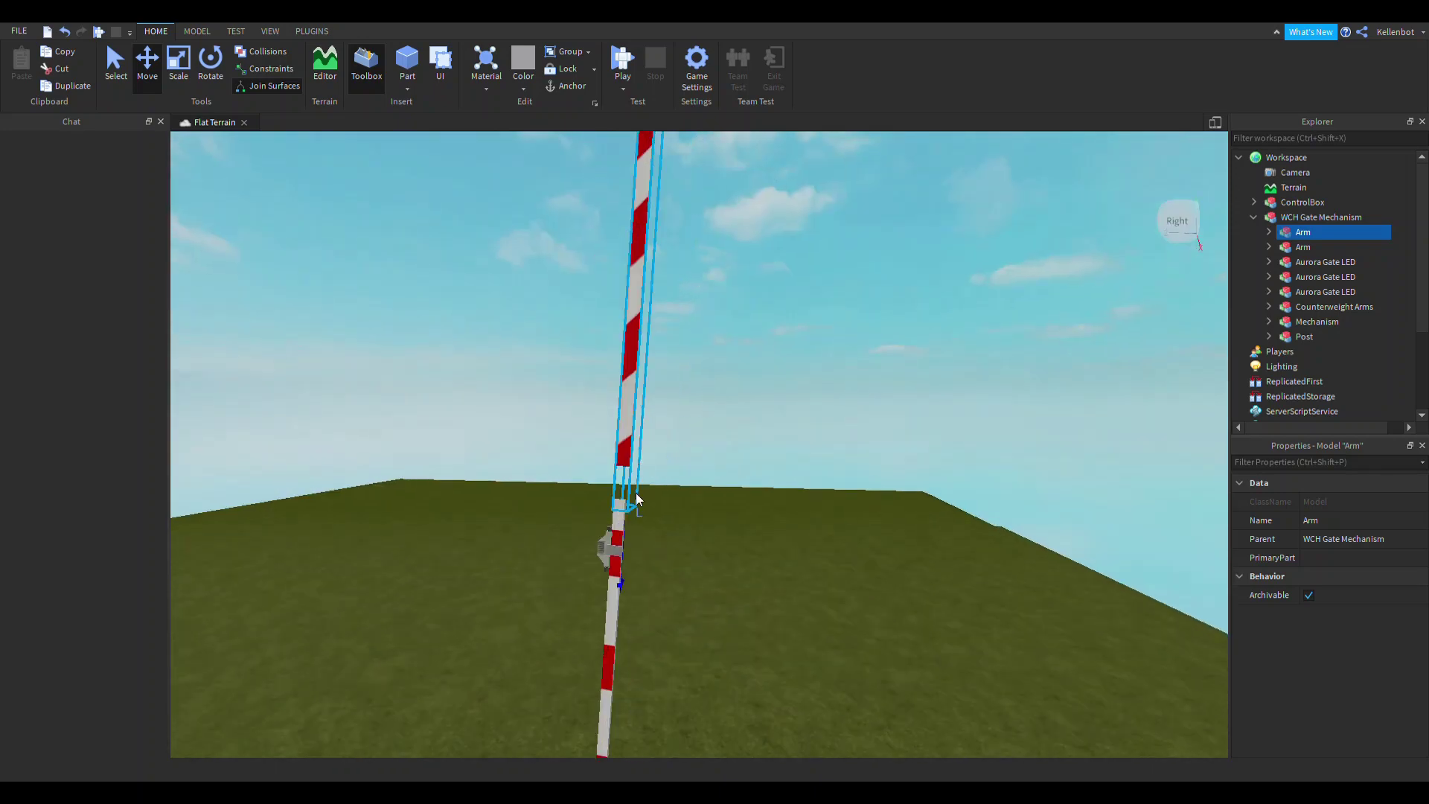
pyautogui.moveTo(636, 498); pyautogui.dragTo(691, 590, button='middle')
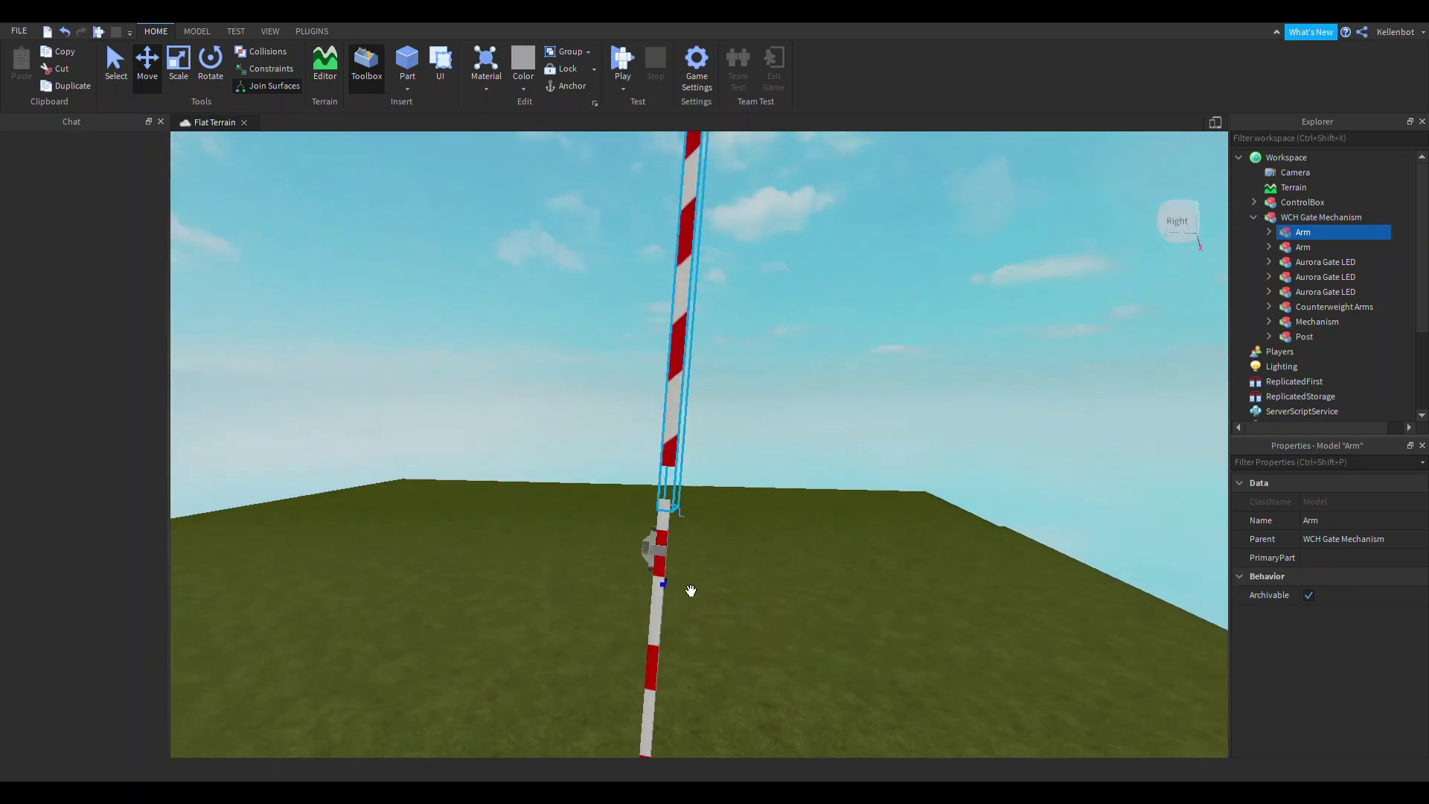
pyautogui.moveTo(663, 600); pyautogui.dragTo(664, 592, button='right')
pyautogui.scroll(-8, 664, 589)
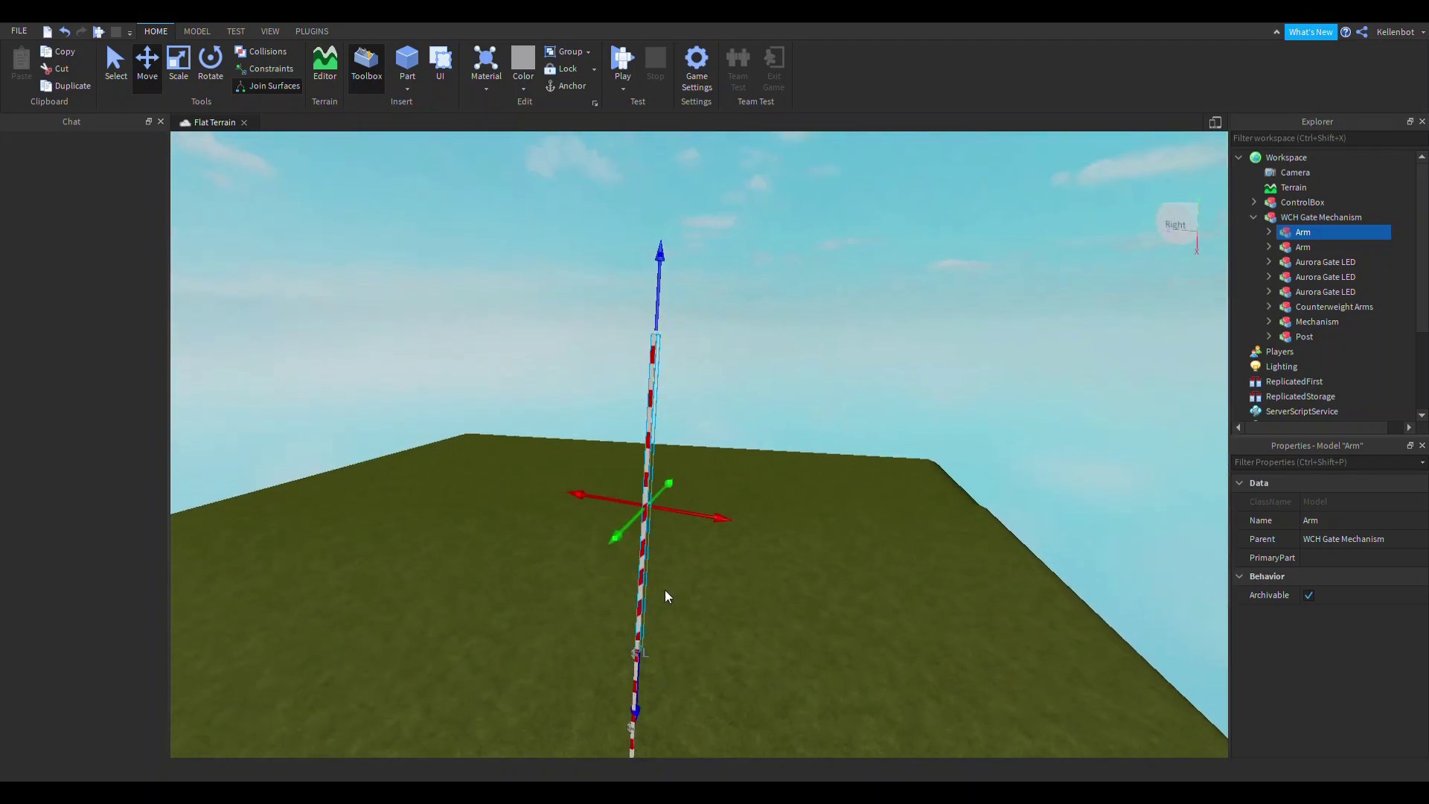
# Rotate the upper arm copy around its green axis, keeping it in line with the gate arm
pyautogui.click(211, 67)
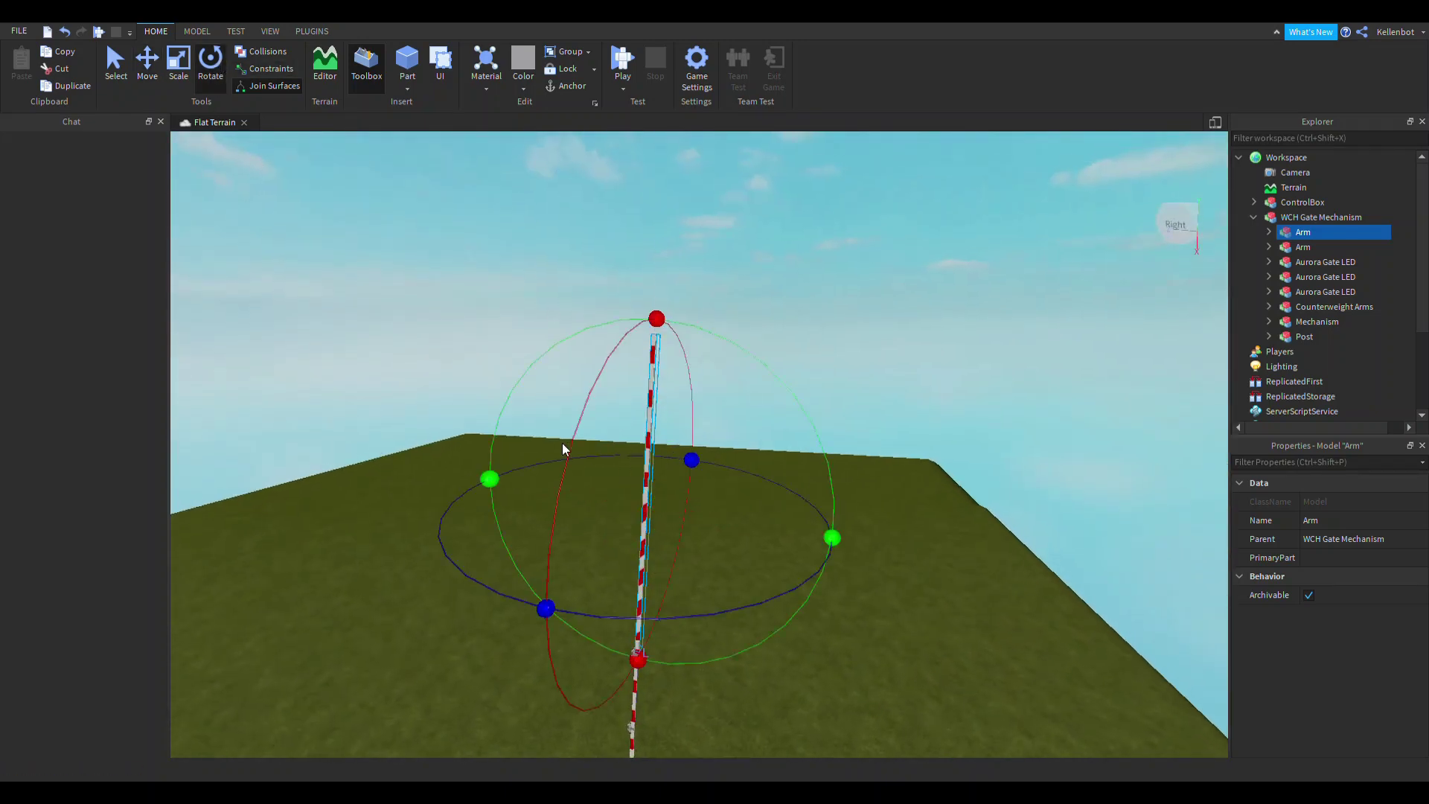
pyautogui.moveTo(489, 480); pyautogui.dragTo(771, 568)
pyautogui.moveTo(771, 568); pyautogui.dragTo(377, 198, button='right')
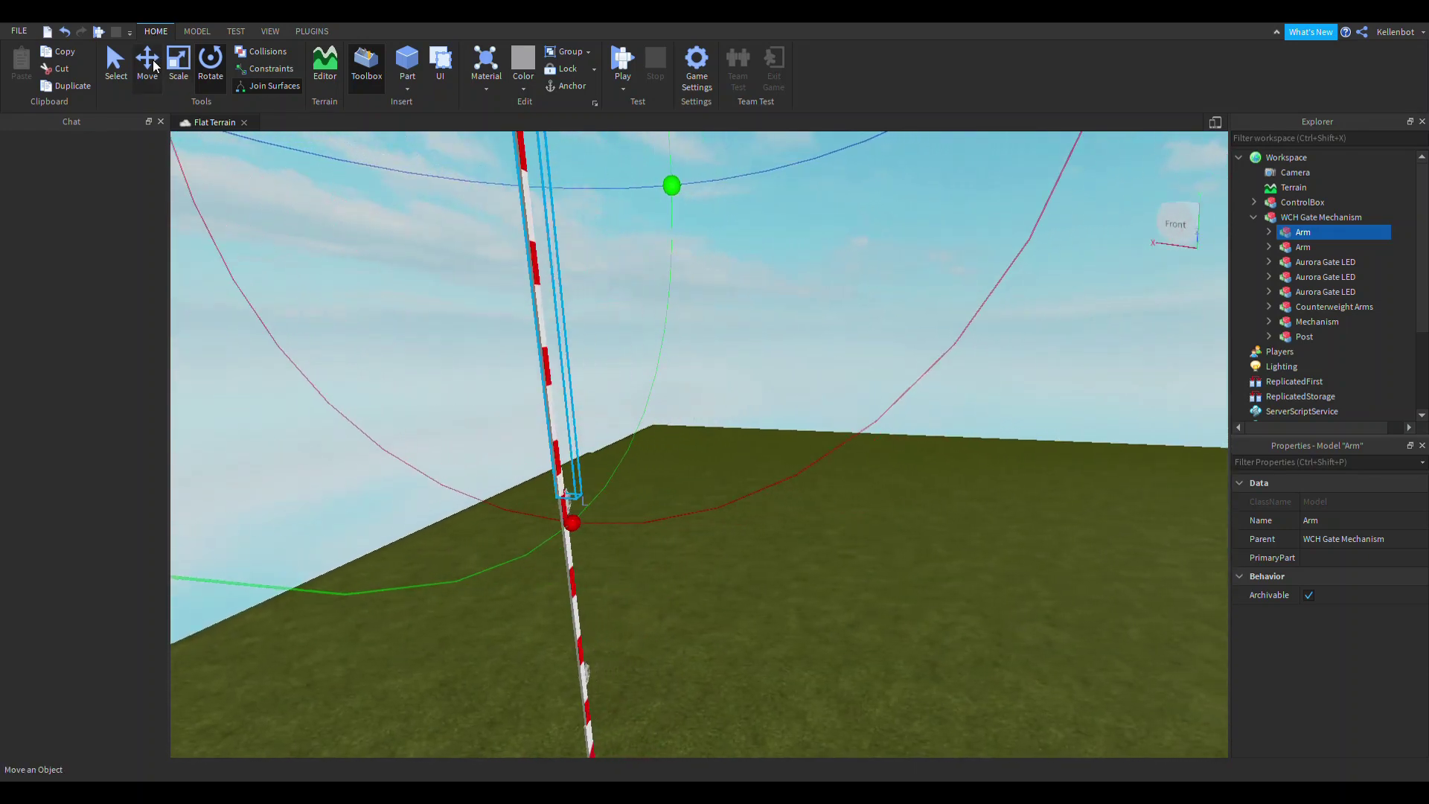
# Line up the rotated arm copy with the end of the original arm and clear the selection
pyautogui.click(147, 61)
pyautogui.moveTo(574, 284)
pyautogui.mouseDown(button='right')
pyautogui.moveTo(572, 310)
pyautogui.moveTo(579, 282)
pyautogui.mouseUp(button='right')
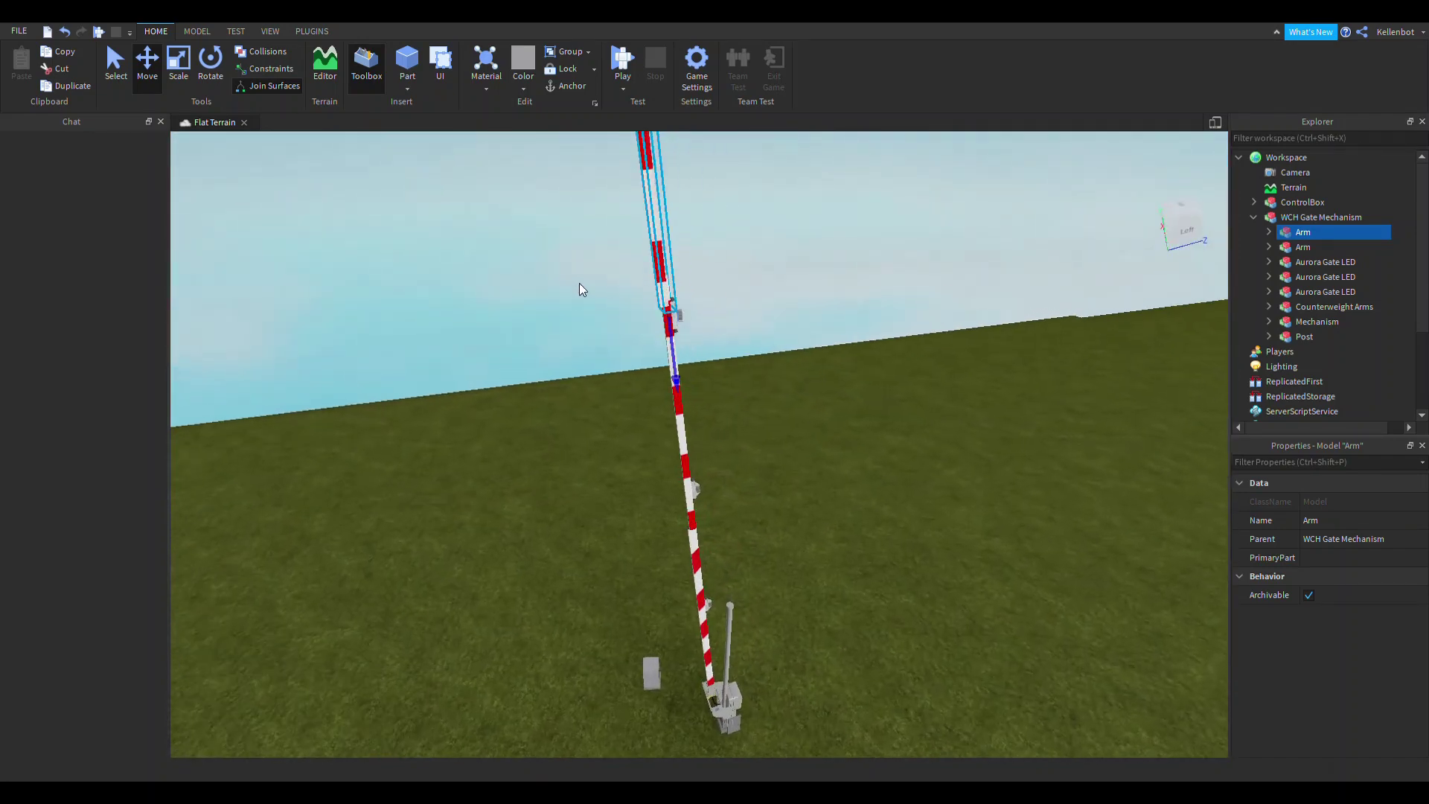
pyautogui.scroll(5, 579, 286)
pyautogui.moveTo(916, 635); pyautogui.dragTo(891, 611, button='right')
pyautogui.scroll(-10, 889, 605)
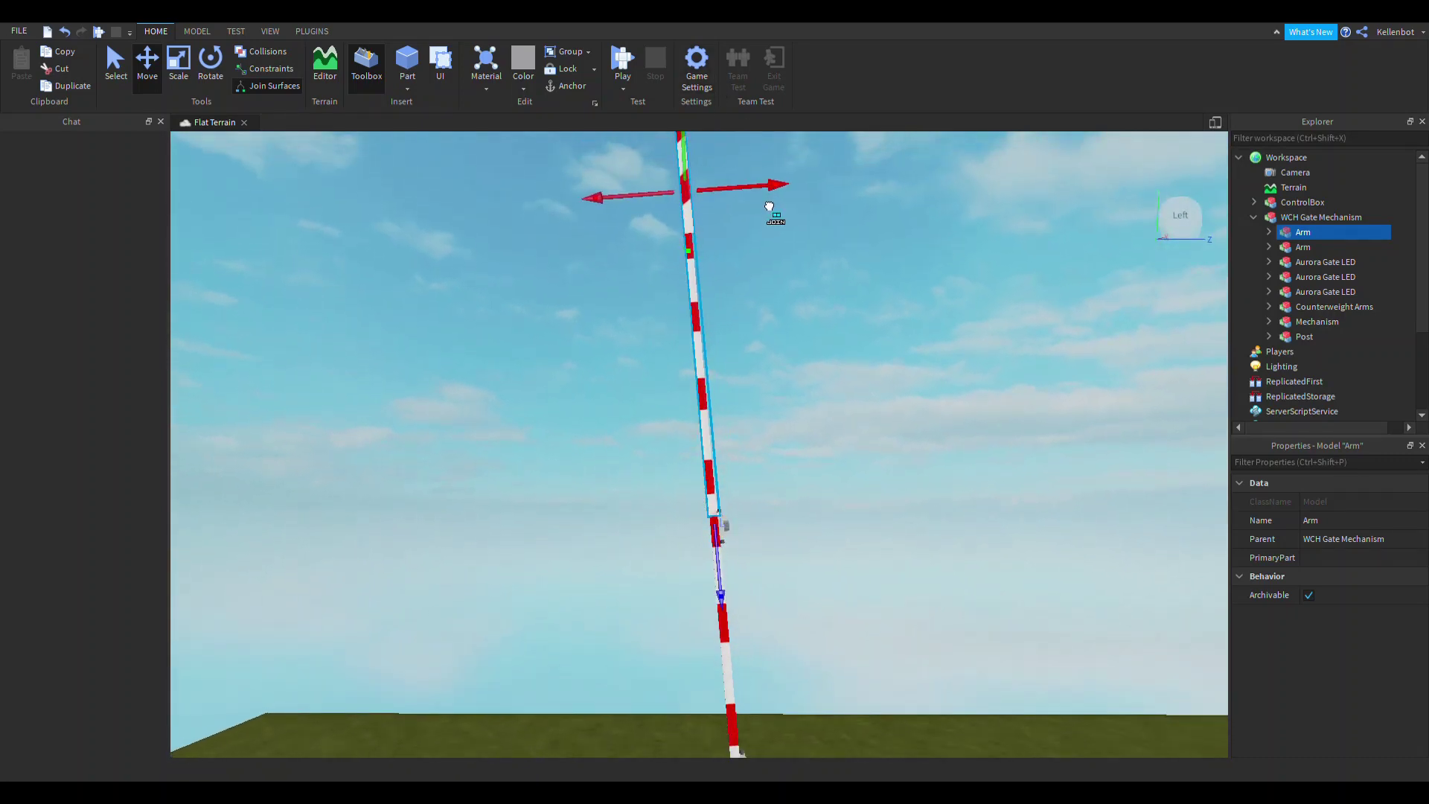
pyautogui.scroll(10, 746, 186)
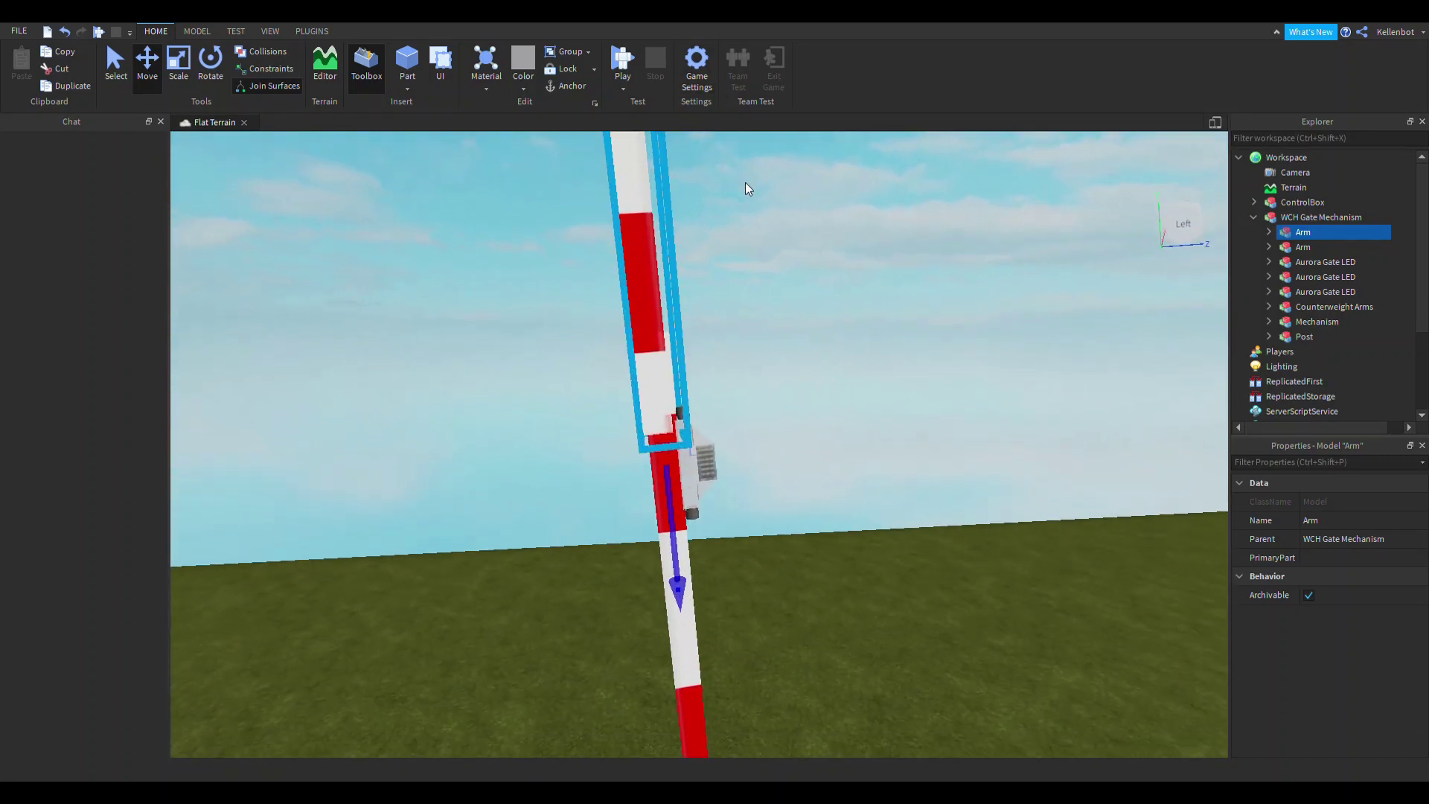
pyautogui.moveTo(748, 188); pyautogui.dragTo(637, 205, button='right')
pyautogui.scroll(-15, 640, 205)
pyautogui.click(716, 292)
pyautogui.moveTo(716, 292); pyautogui.dragTo(716, 293, button='right')
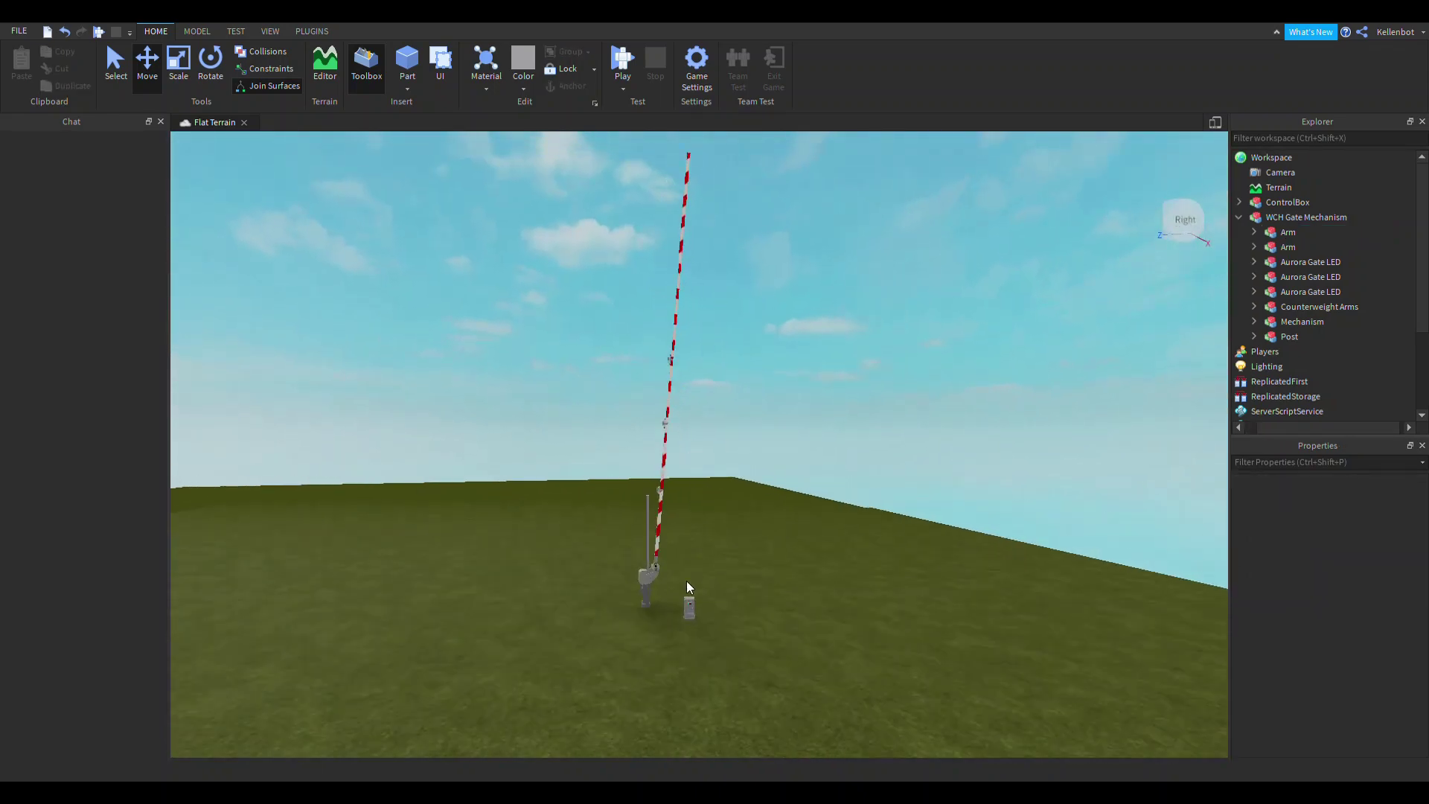
# Move the ControlBox to the other side of the gate base, and paste the Crossing Lights model beside the mast
pyautogui.moveTo(683, 631); pyautogui.dragTo(638, 653)
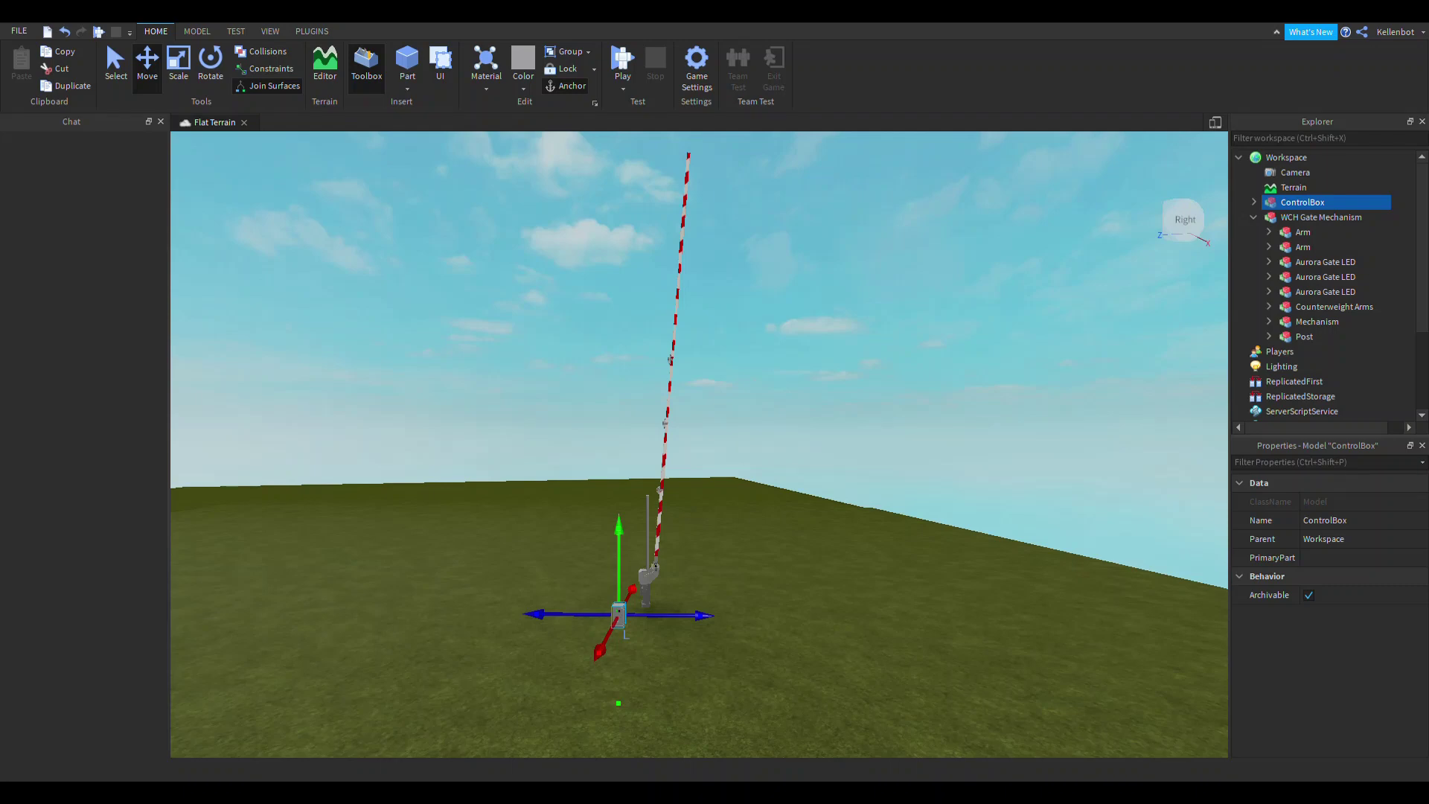
pyautogui.hotkey('ctrl', 'v')
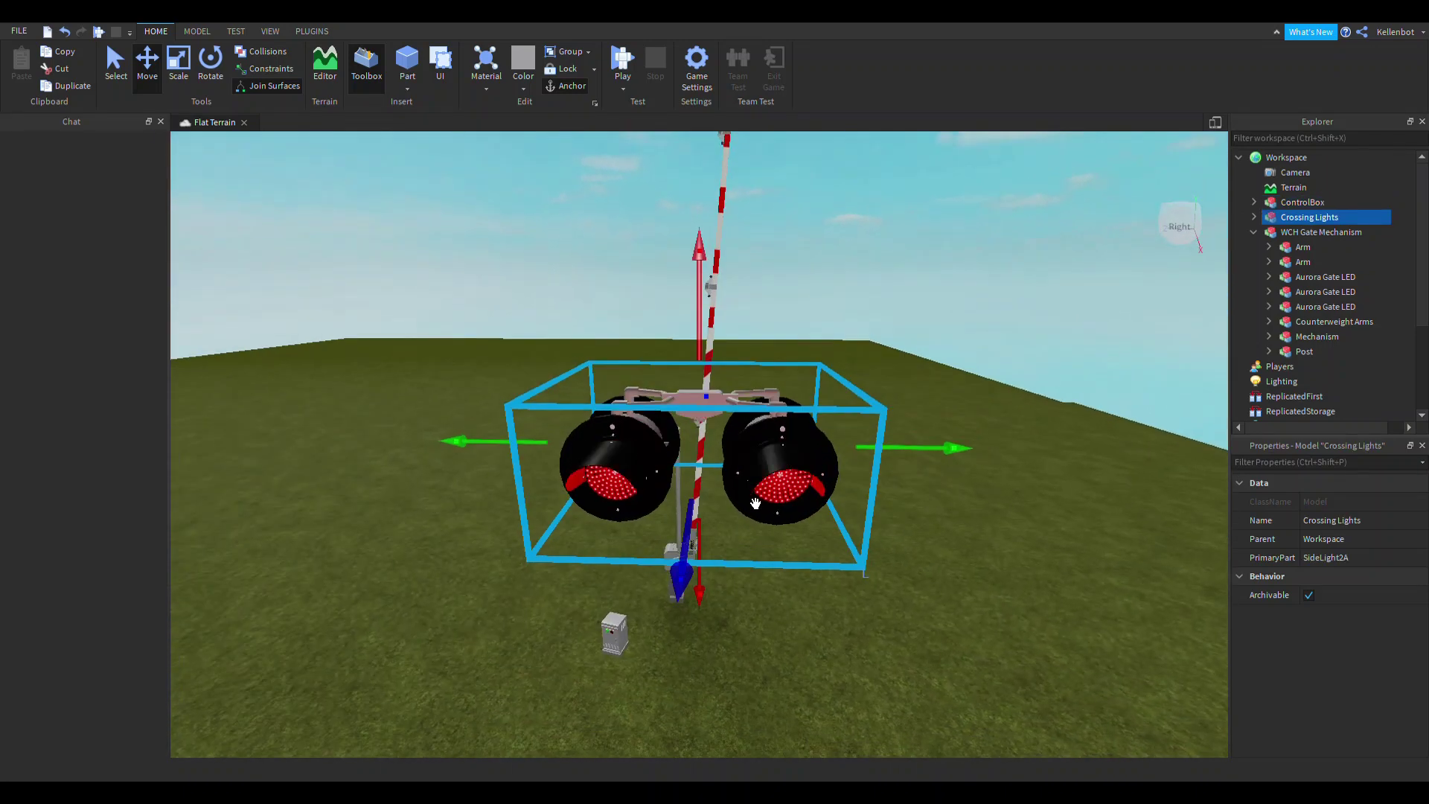
pyautogui.moveTo(716, 416); pyautogui.dragTo(702, 461)
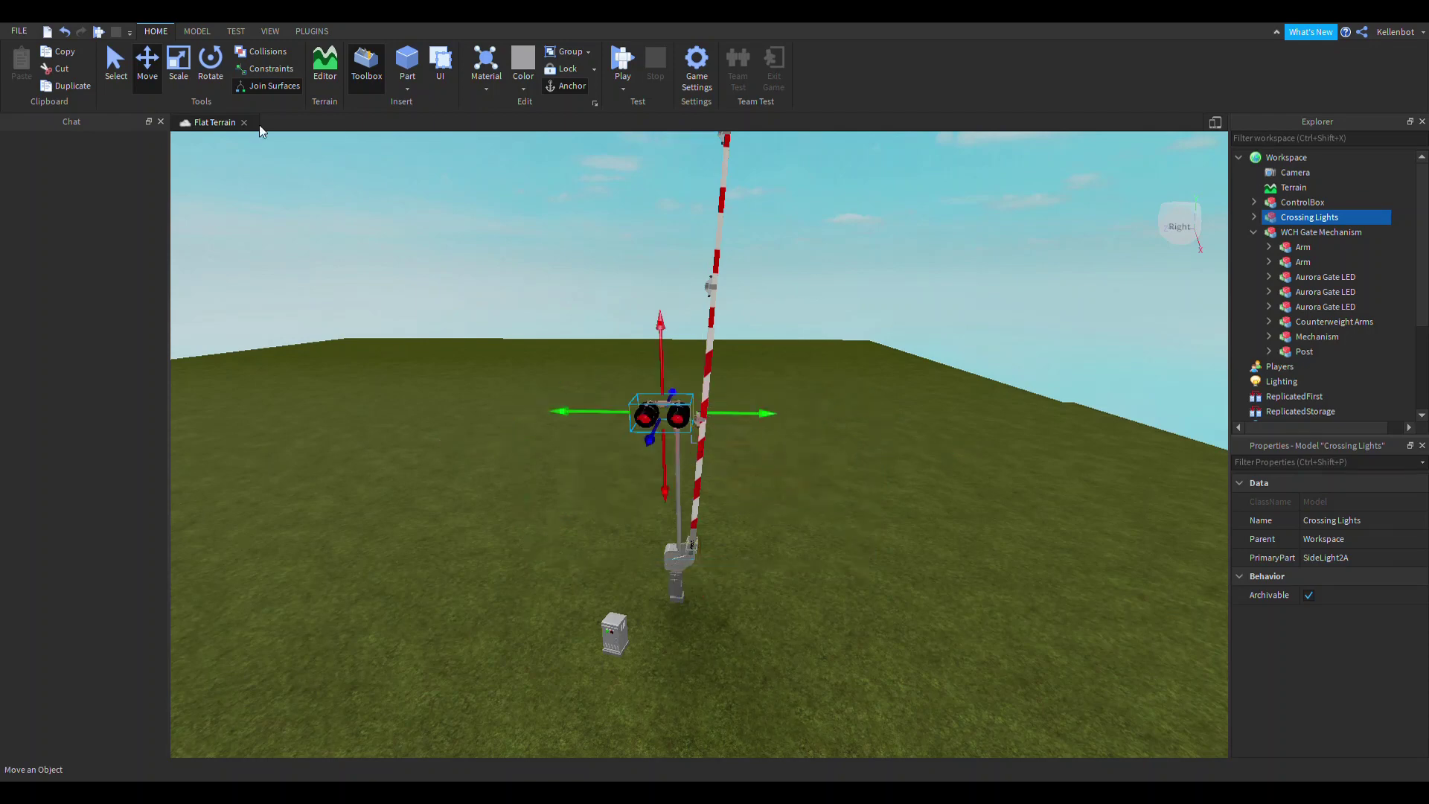
# Position the Crossing Lights model on the gate's mast just above the mechanism
pyautogui.scroll(3, 777, 275)
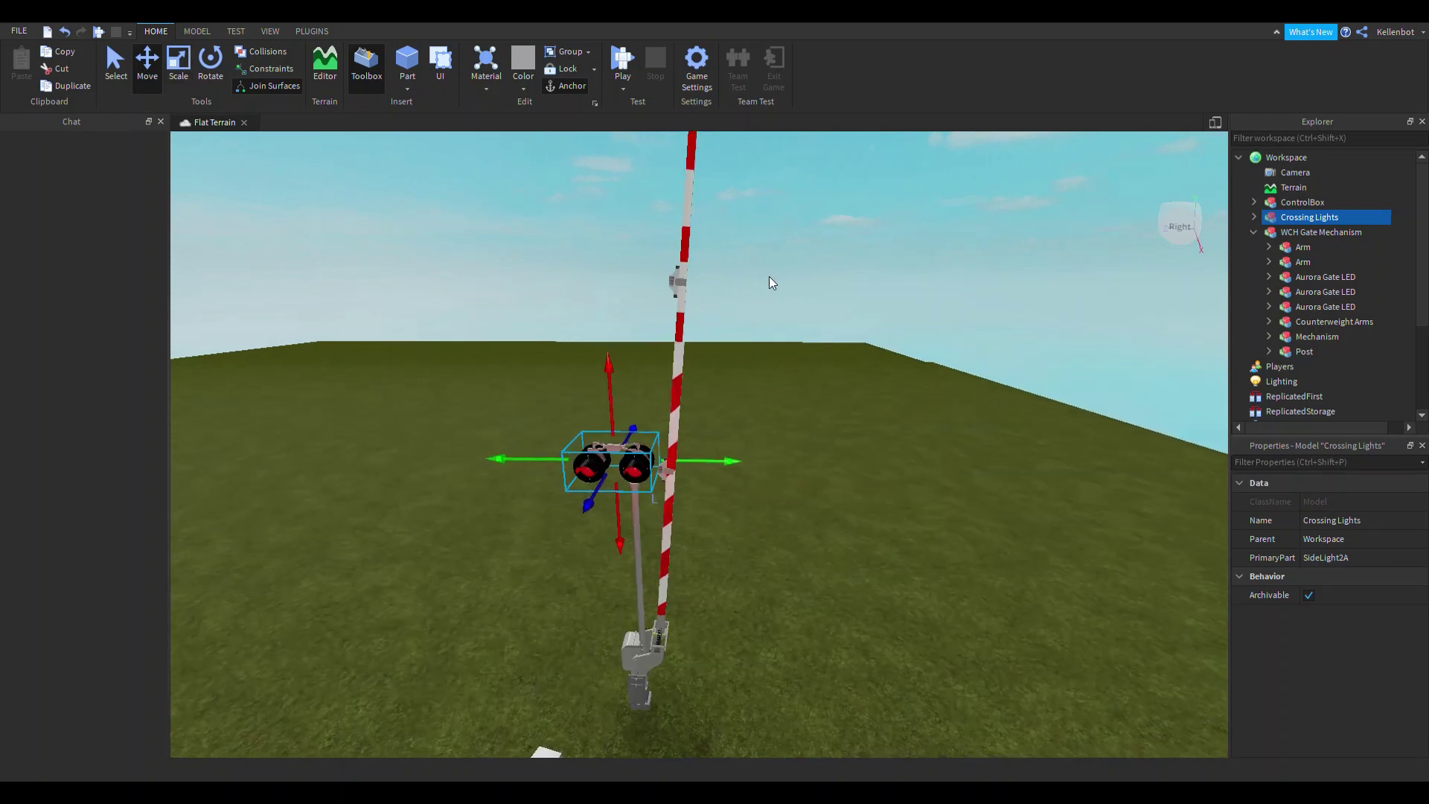
pyautogui.moveTo(777, 275); pyautogui.dragTo(777, 274, button='right')
pyautogui.moveTo(710, 388); pyautogui.dragTo(705, 591)
pyautogui.scroll(10, 692, 580)
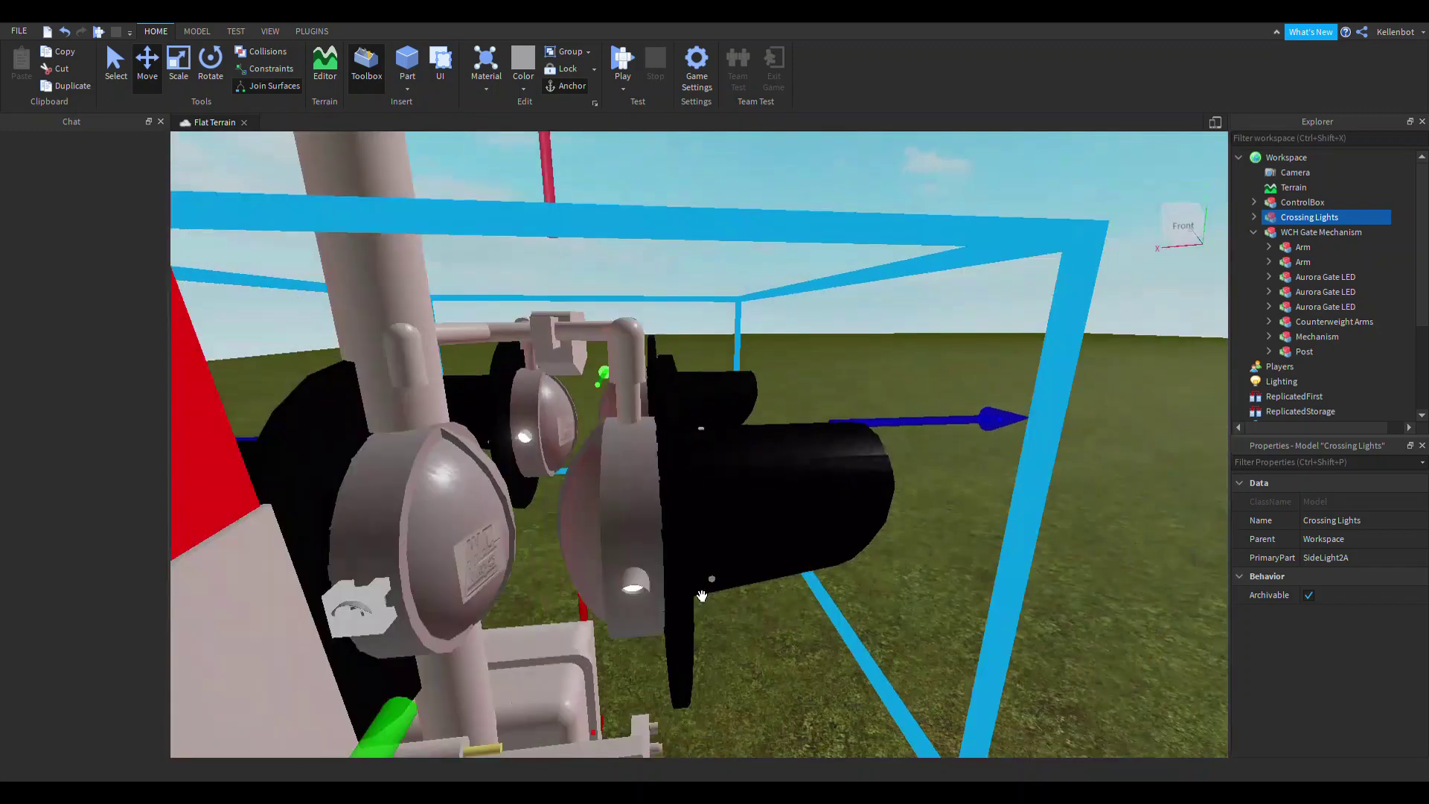
pyautogui.scroll(-10, 702, 595)
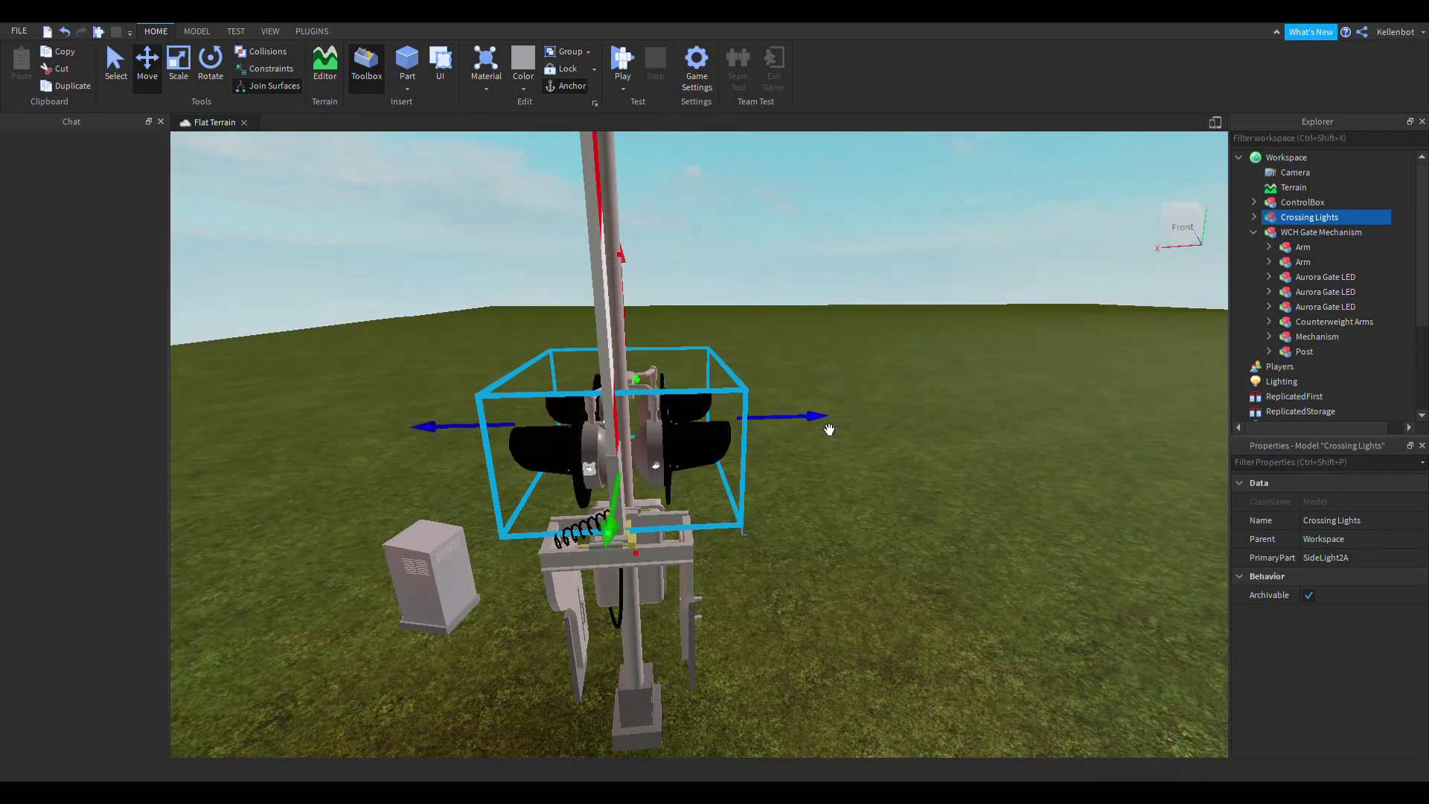
# Examine from close up how the Crossing Lights sit around the mast and gate arm, and clear the selection
pyautogui.scroll(5, 802, 411)
pyautogui.moveTo(826, 424); pyautogui.dragTo(1041, 542, button='right')
pyautogui.scroll(5, 802, 411)
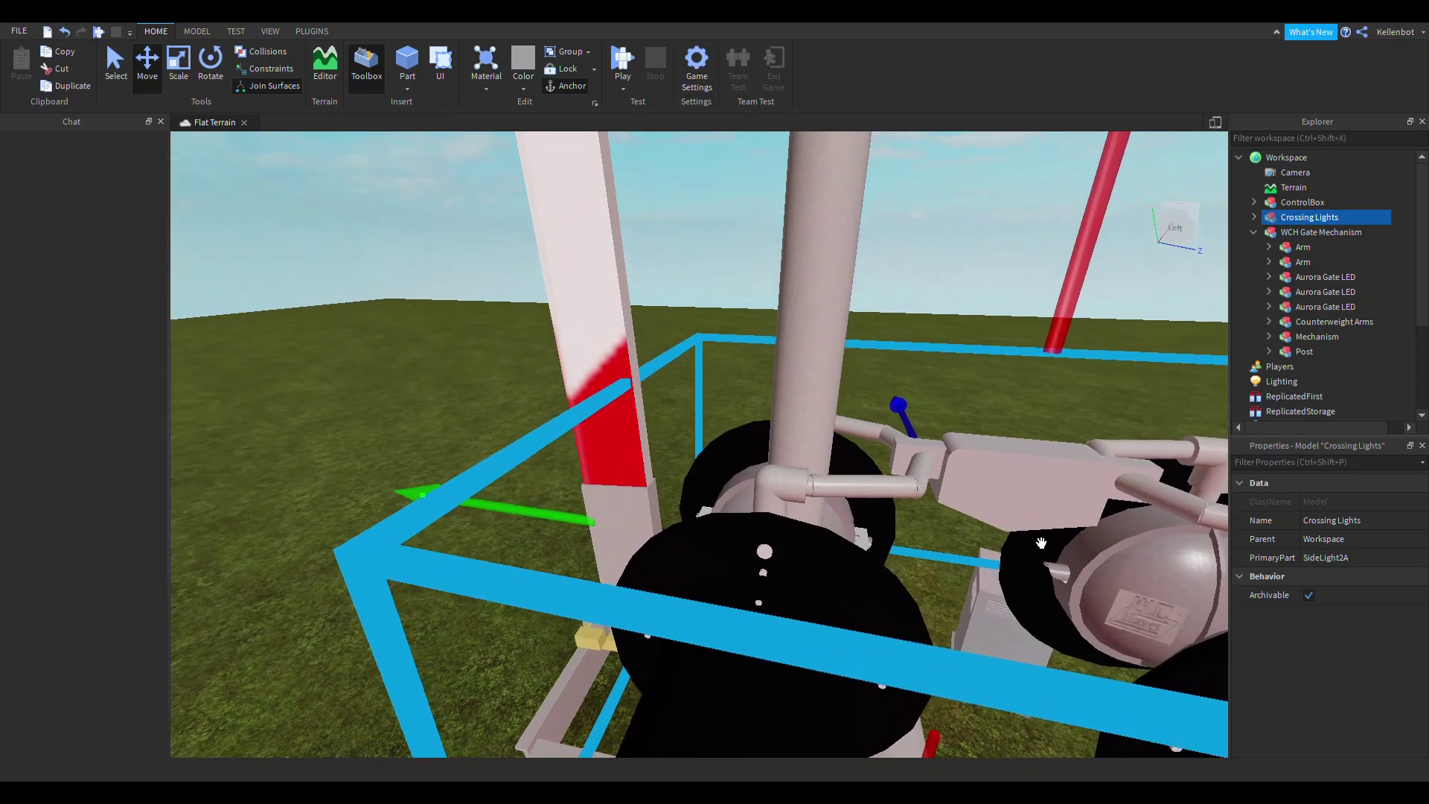
pyautogui.scroll(-5, 1041, 543)
pyautogui.scroll(8, 1041, 542)
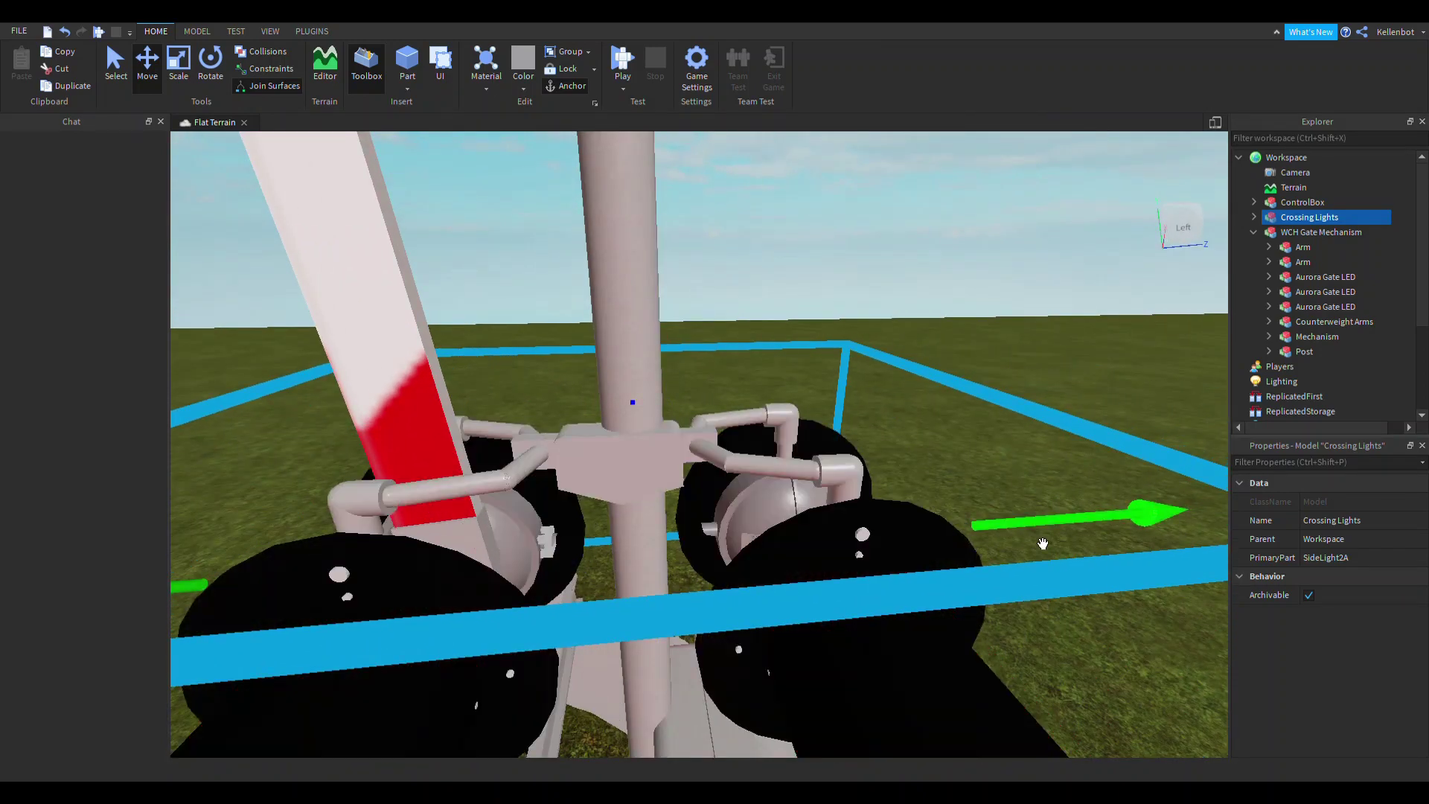
pyautogui.moveTo(1040, 543); pyautogui.dragTo(1041, 466, button='right')
pyautogui.click(1004, 367)
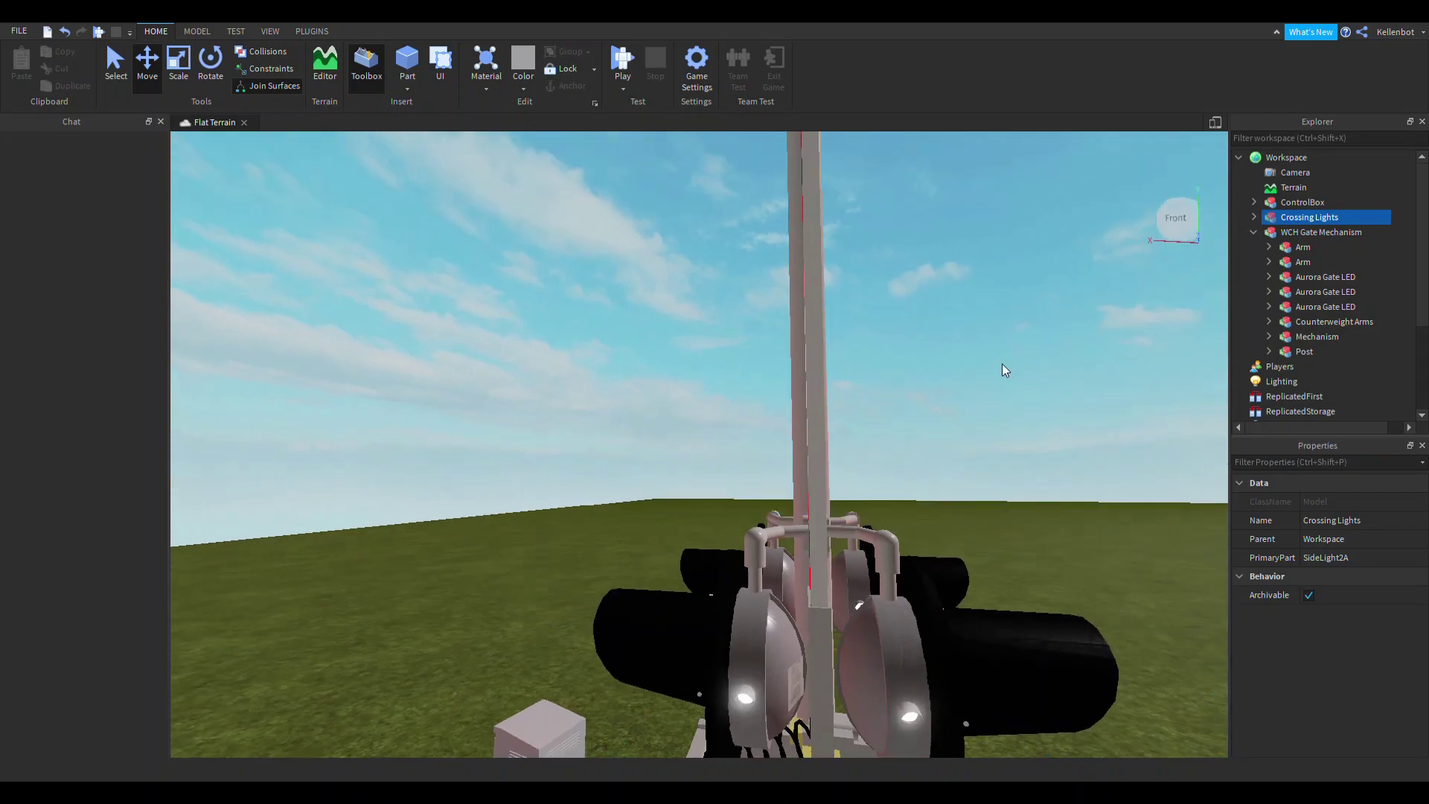
# Raise the Crossing Lights slightly on the mast above the gate mechanism and clear the selection
pyautogui.moveTo(1002, 364); pyautogui.dragTo(1033, 399, button='right')
pyautogui.scroll(-5, 1033, 399)
pyautogui.scroll(2, 728, 407)
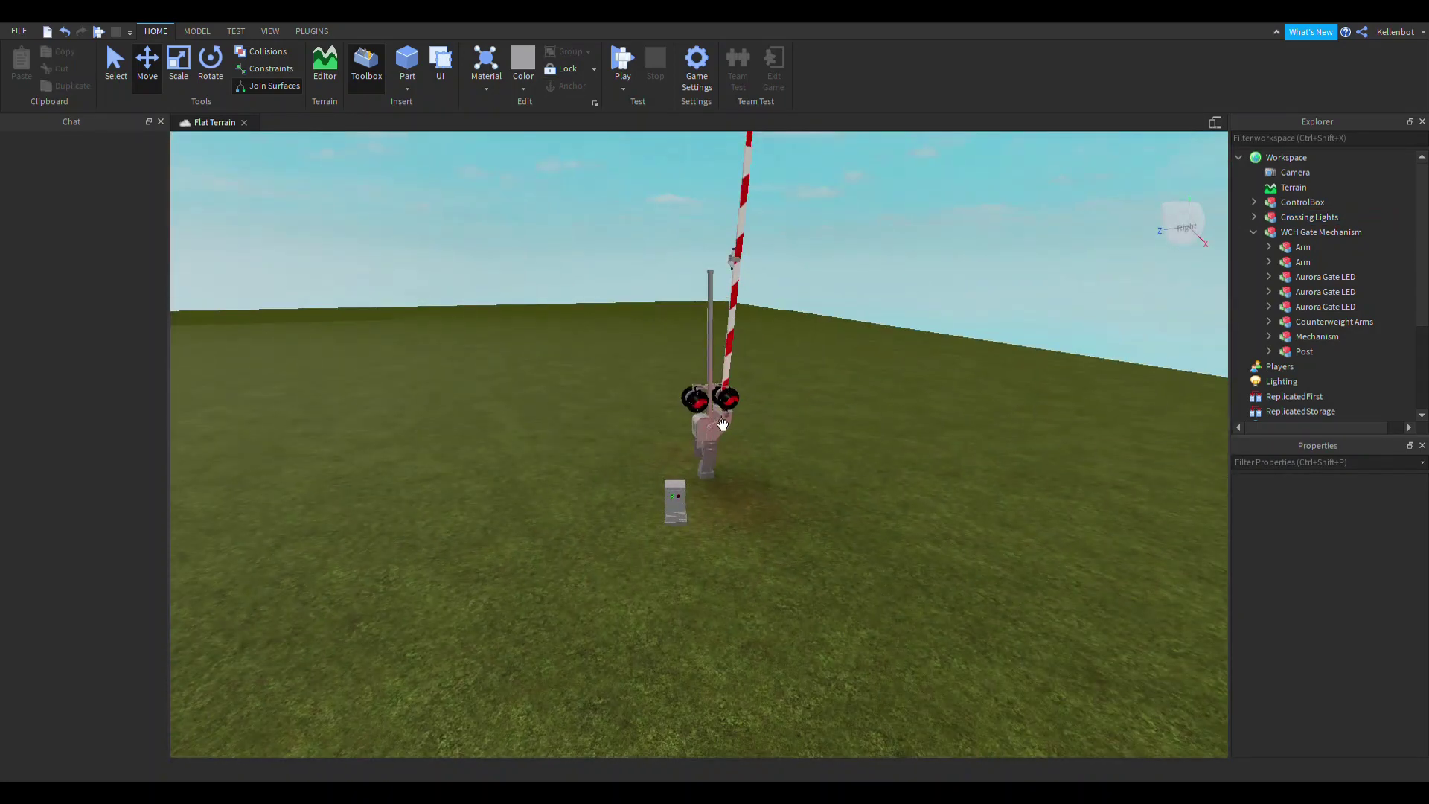
pyautogui.click(722, 424)
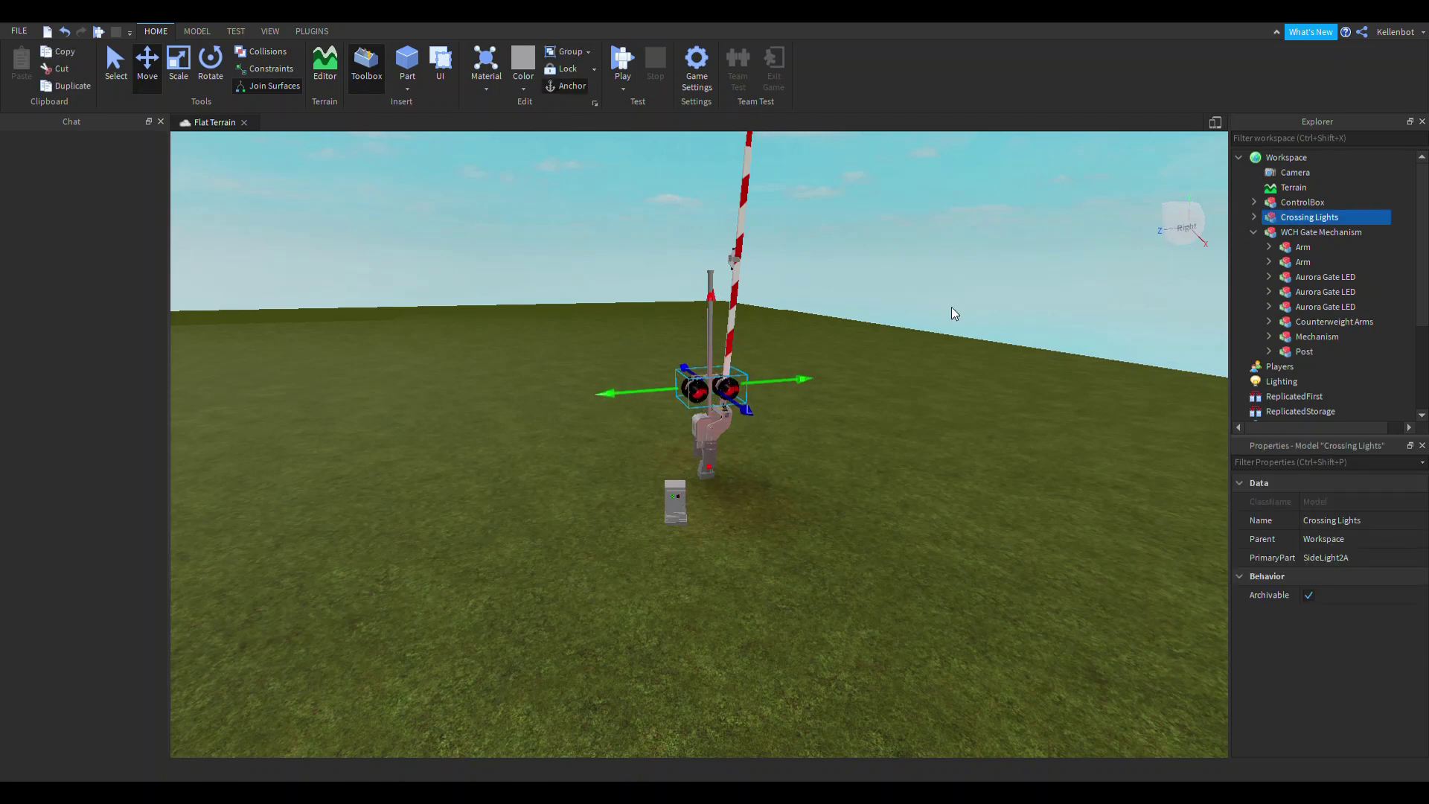
pyautogui.click(951, 307)
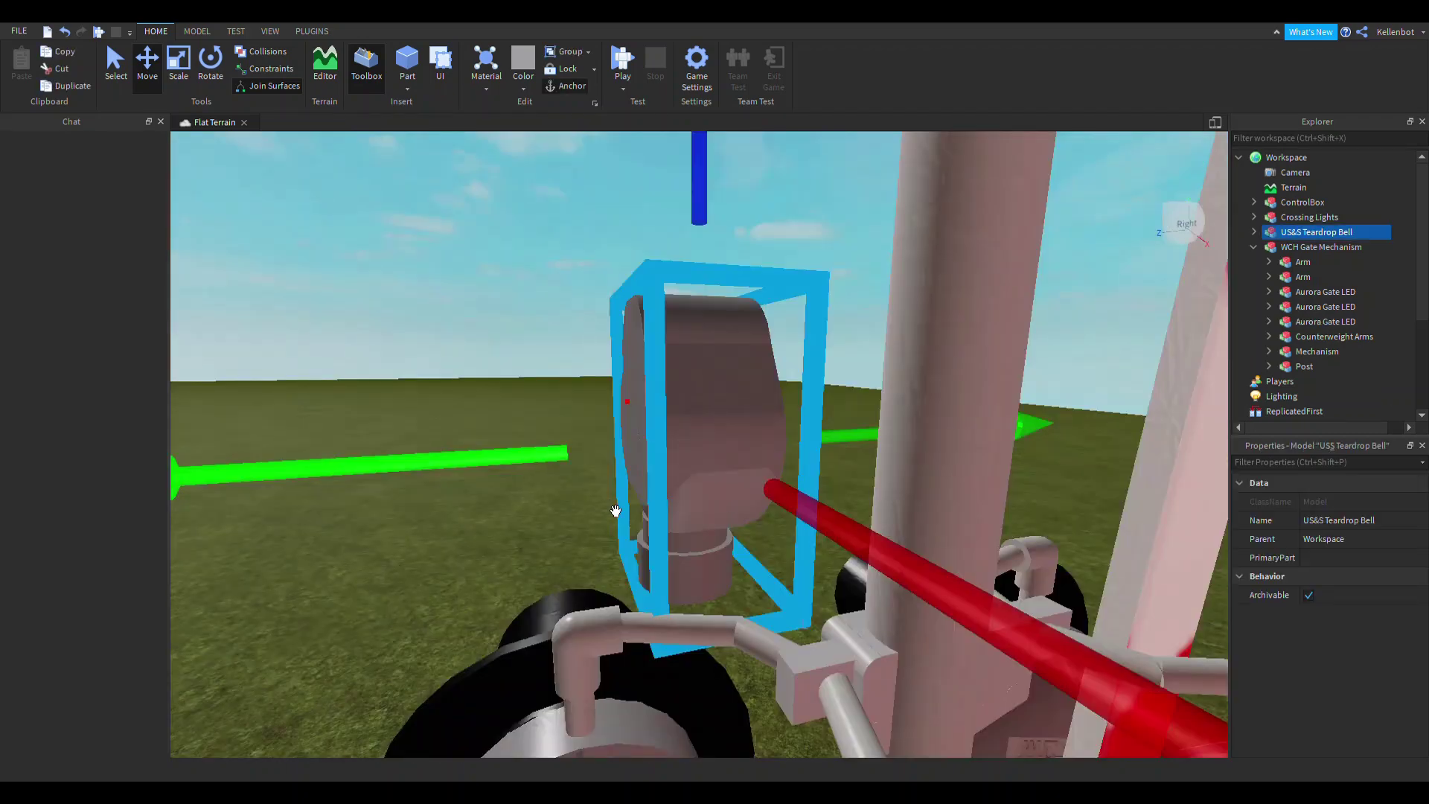
# Move the US&S Teardrop Bell up to the top of the mast and centre it on the mast cap
pyautogui.moveTo(744, 484); pyautogui.dragTo(729, 482, button='right')
pyautogui.scroll(-10, 729, 481)
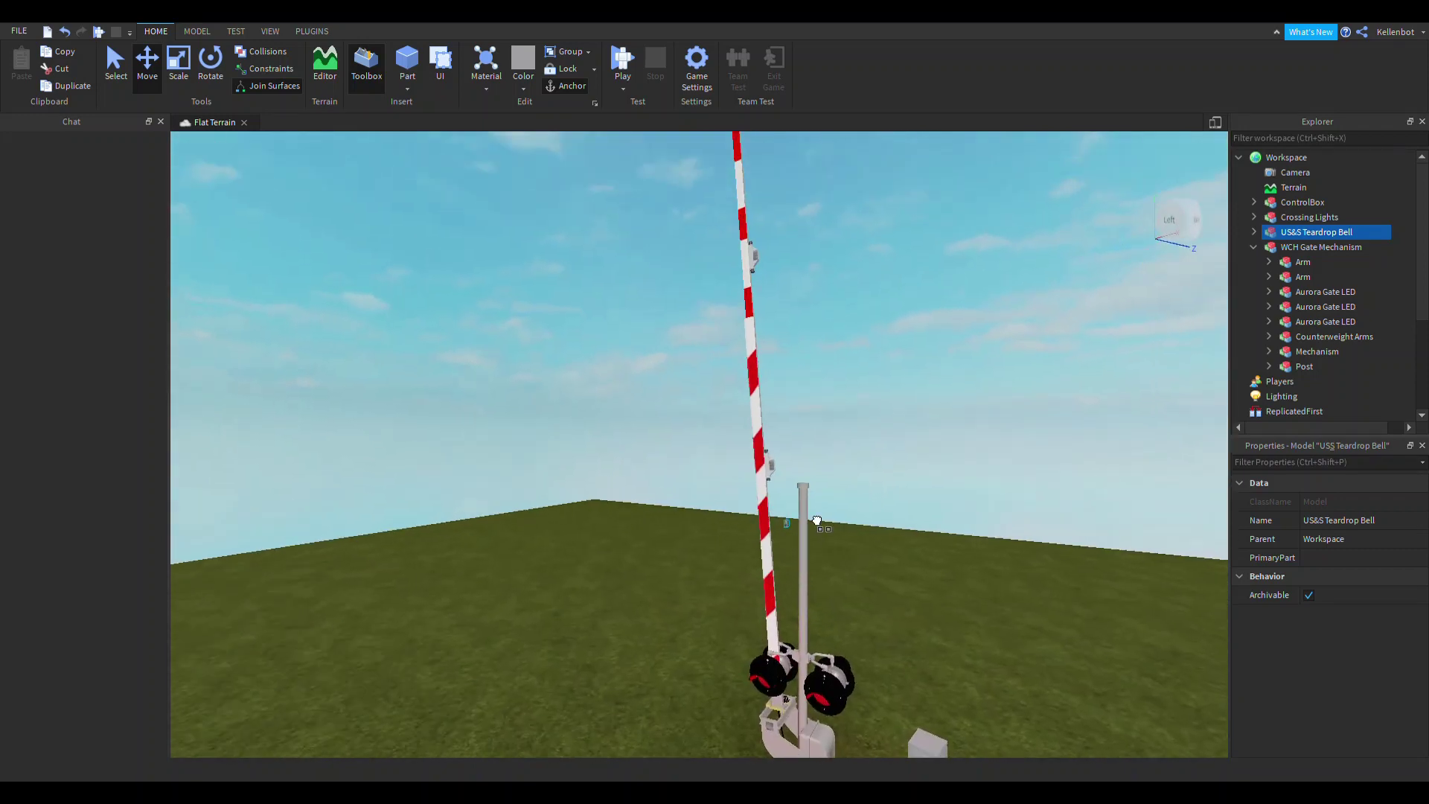
pyautogui.scroll(8, 816, 525)
pyautogui.scroll(6, 815, 524)
pyautogui.moveTo(815, 524); pyautogui.dragTo(696, 529)
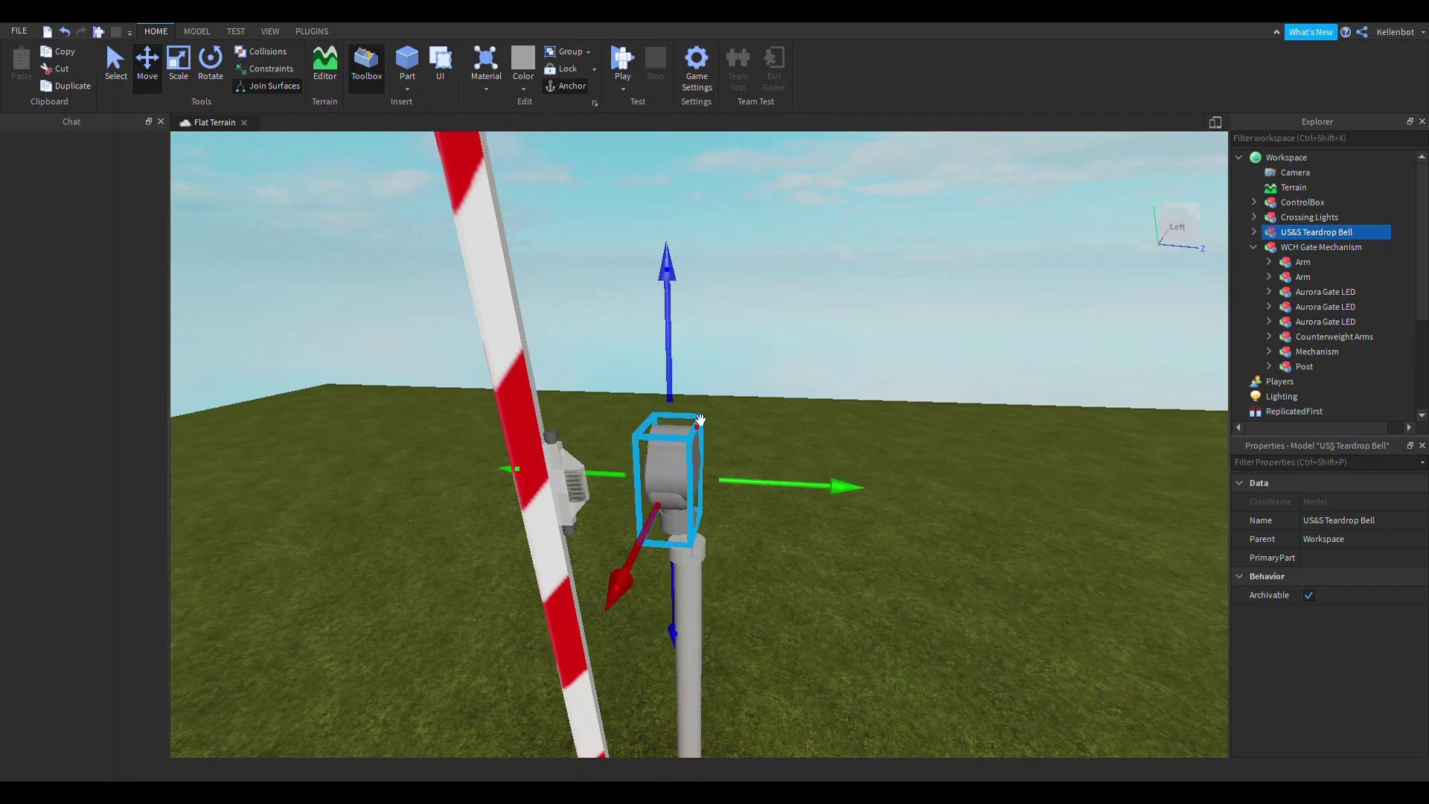
pyautogui.moveTo(700, 419); pyautogui.dragTo(632, 598)
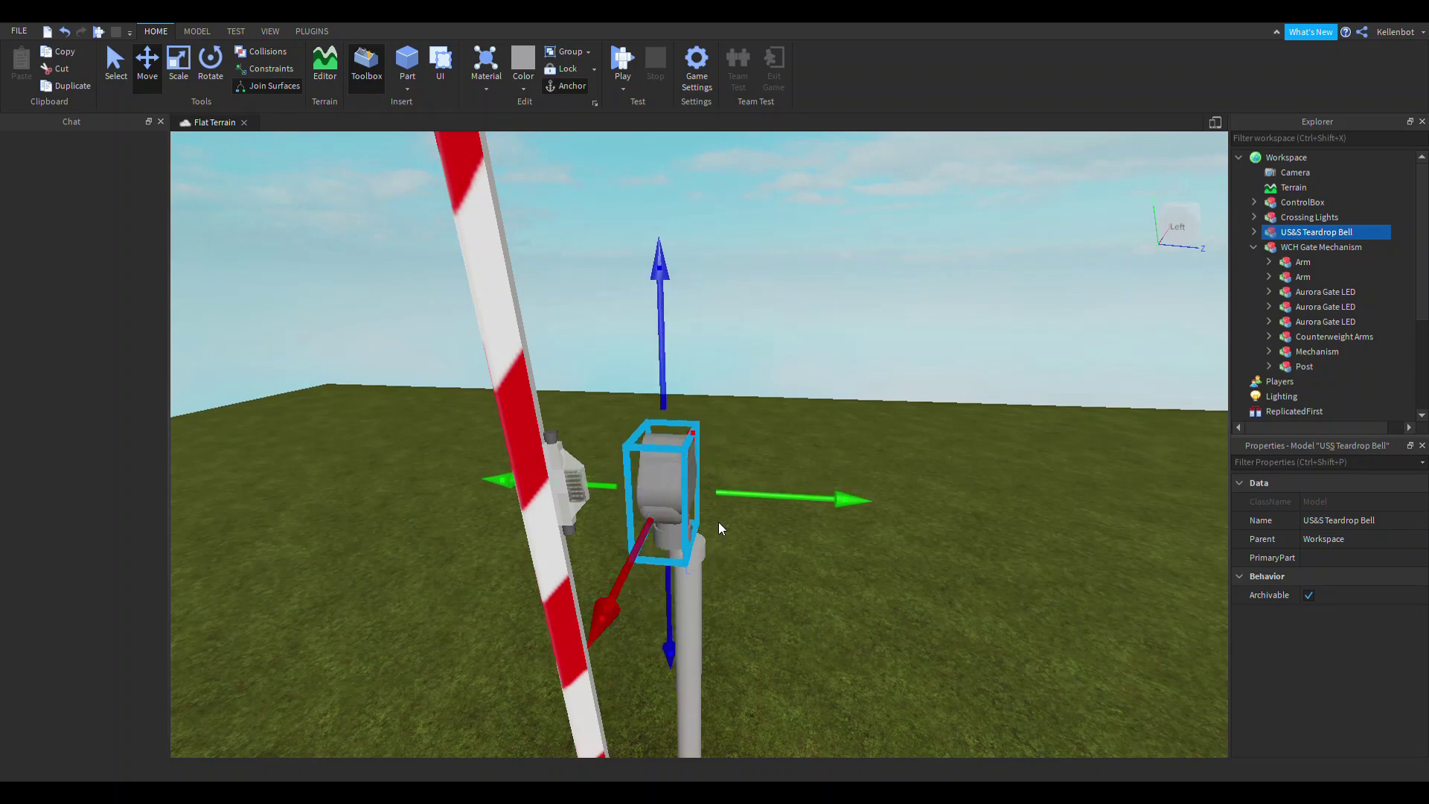
pyautogui.moveTo(758, 515); pyautogui.dragTo(871, 447)
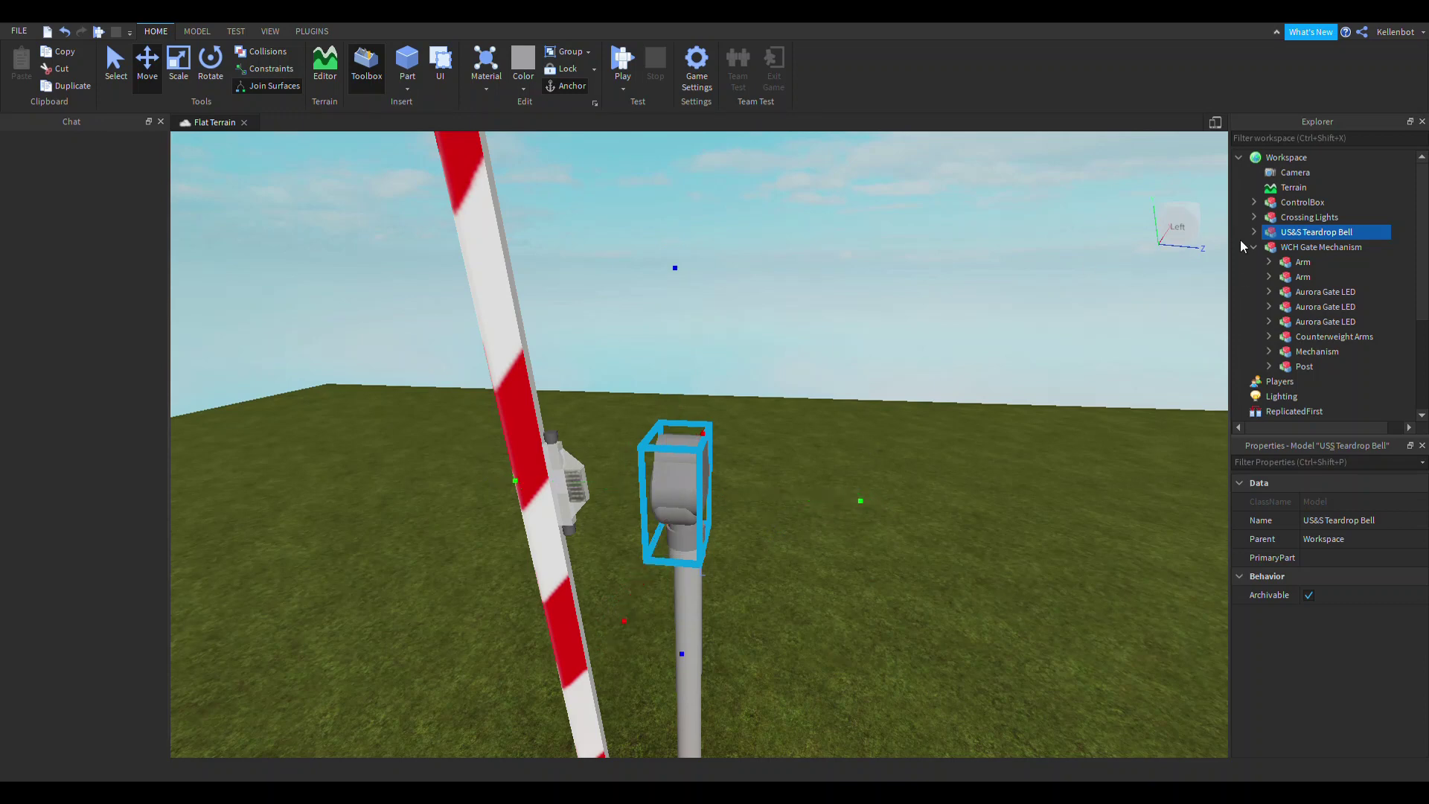
# Preview the Sound inside the Sounder part of the US&S Teardrop Bell
pyautogui.click(1254, 232)
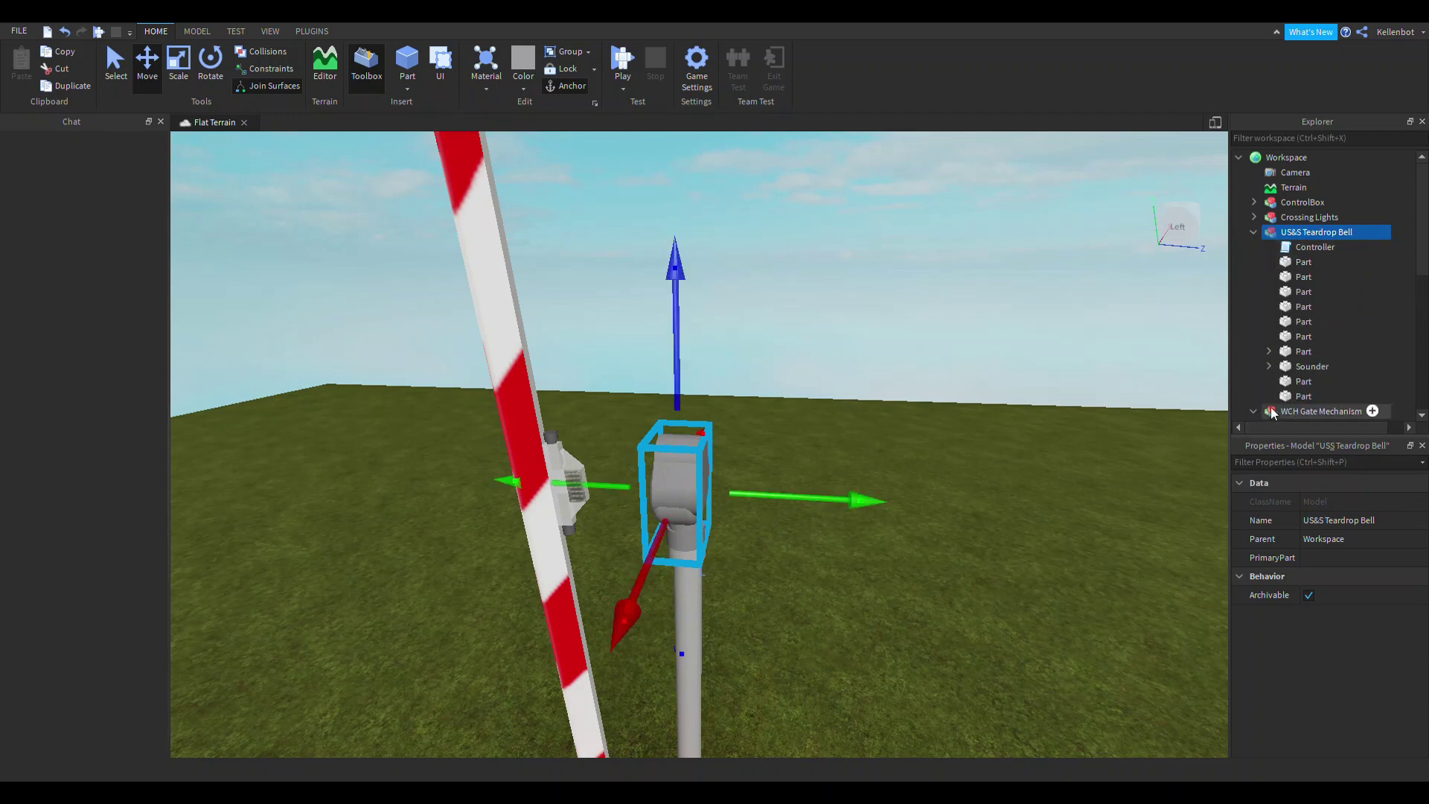
pyautogui.click(1268, 366)
pyautogui.click(1339, 381)
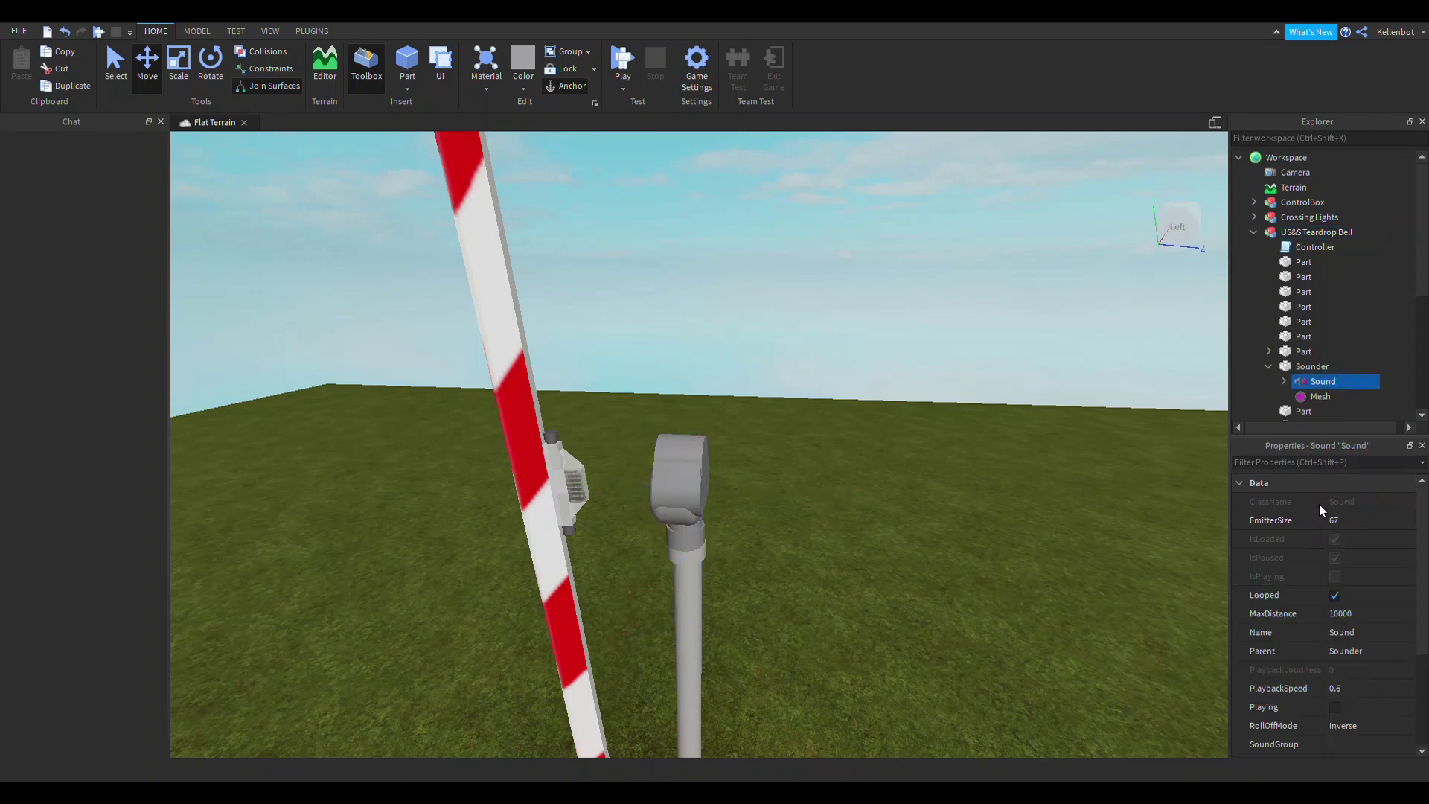
pyautogui.click(1276, 381)
pyautogui.scroll(-3, 1319, 546)
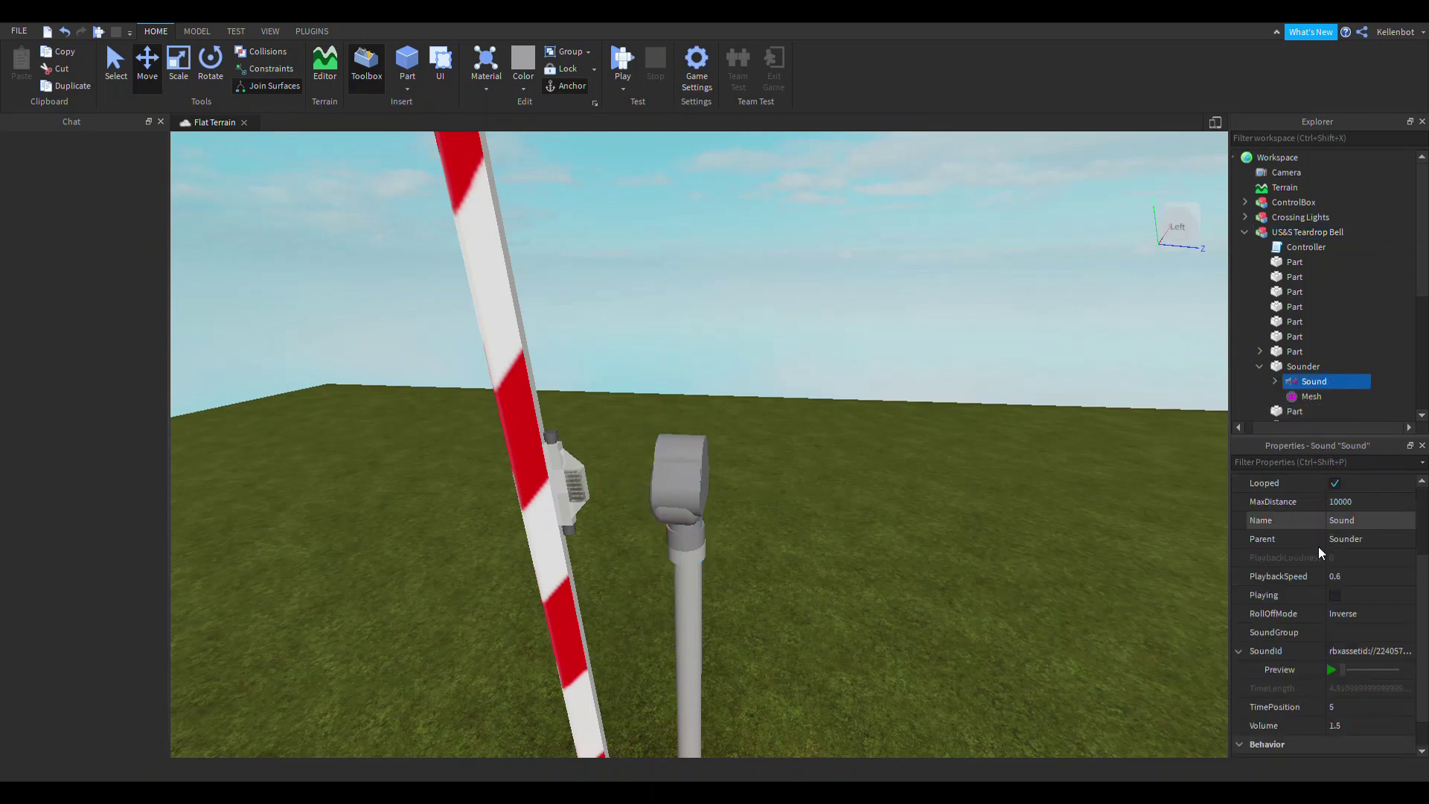
pyautogui.click(1332, 669)
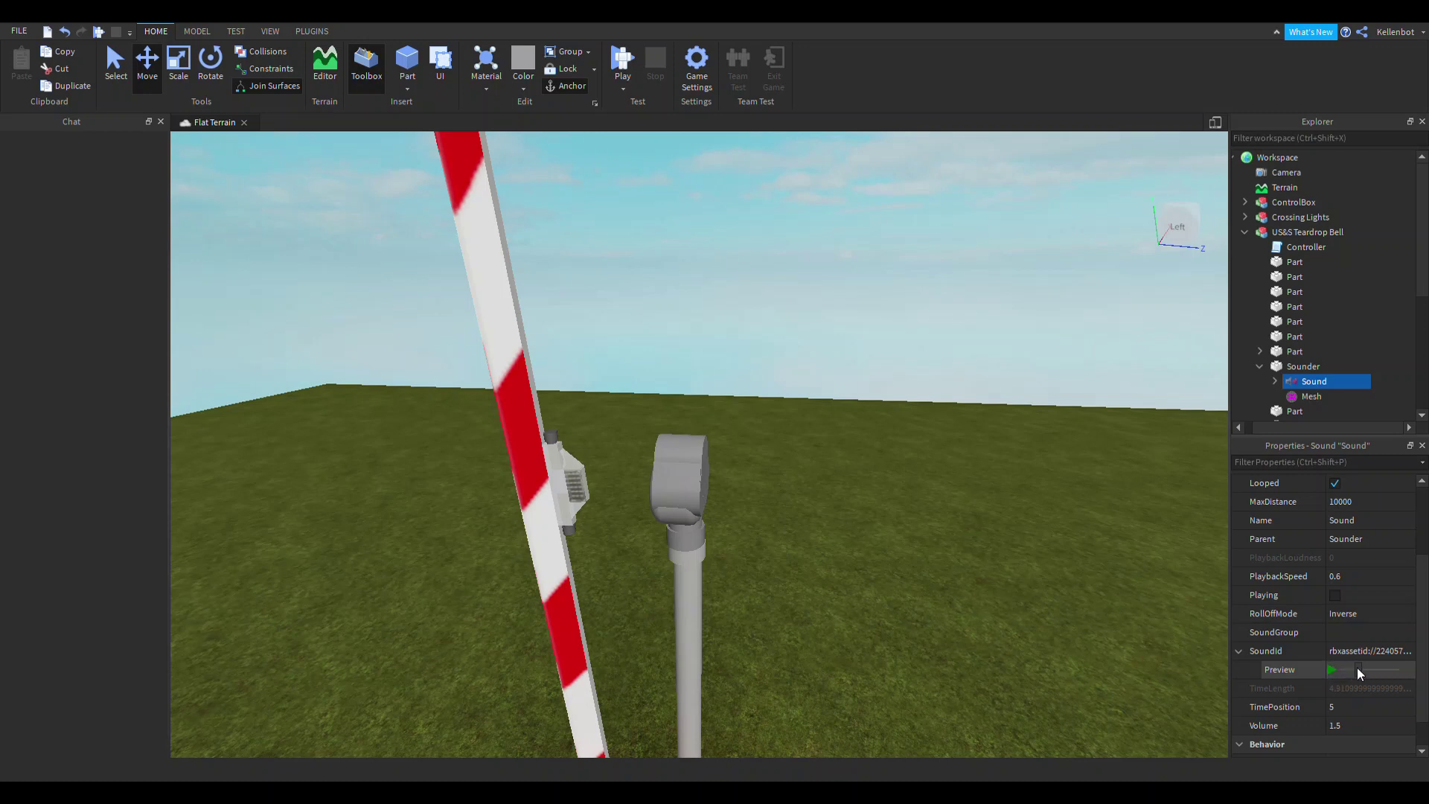
# Check the properties of the sound's PitchShiftSoundEffect and collapse the Sounder contents
pyautogui.click(1275, 380)
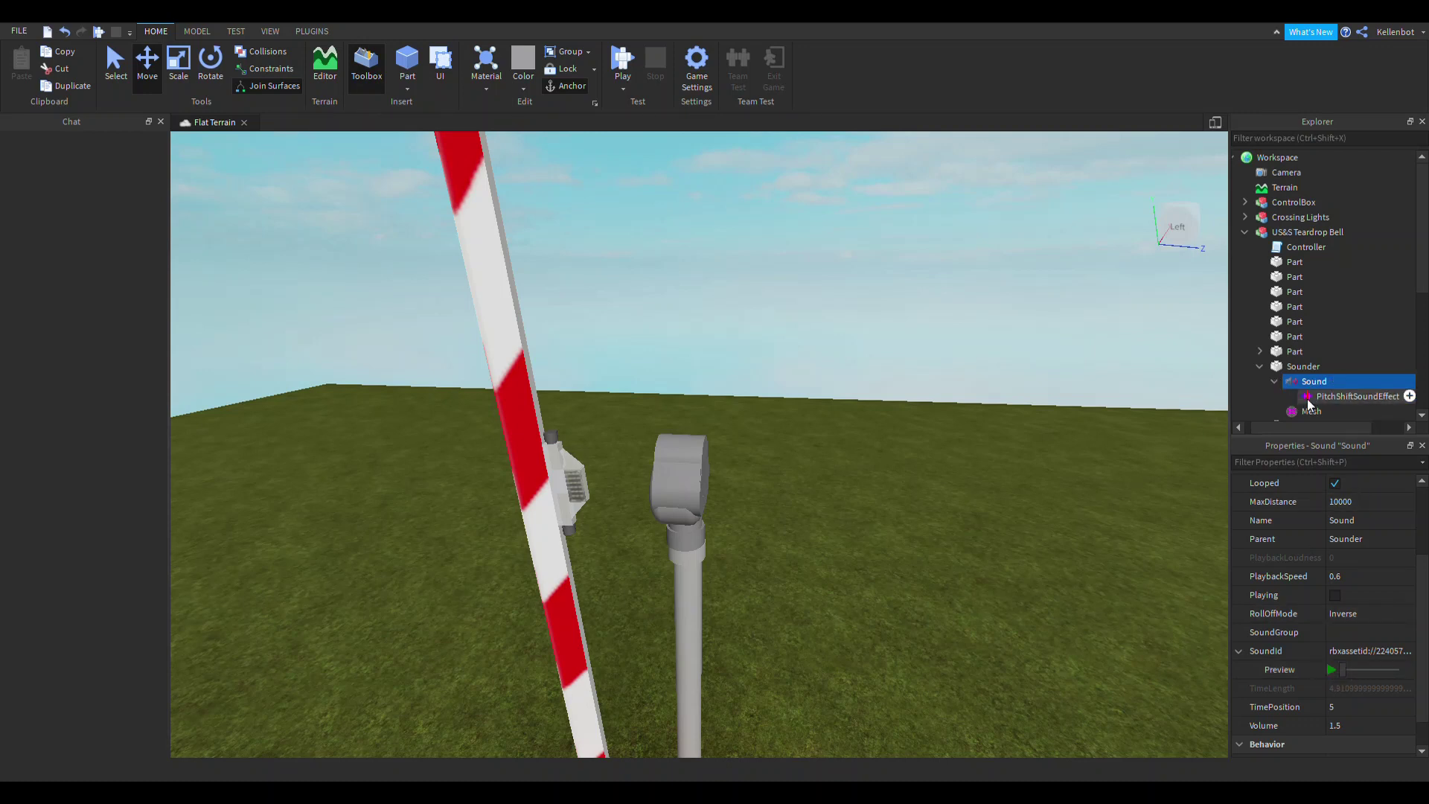
pyautogui.click(1306, 399)
pyautogui.click(1239, 382)
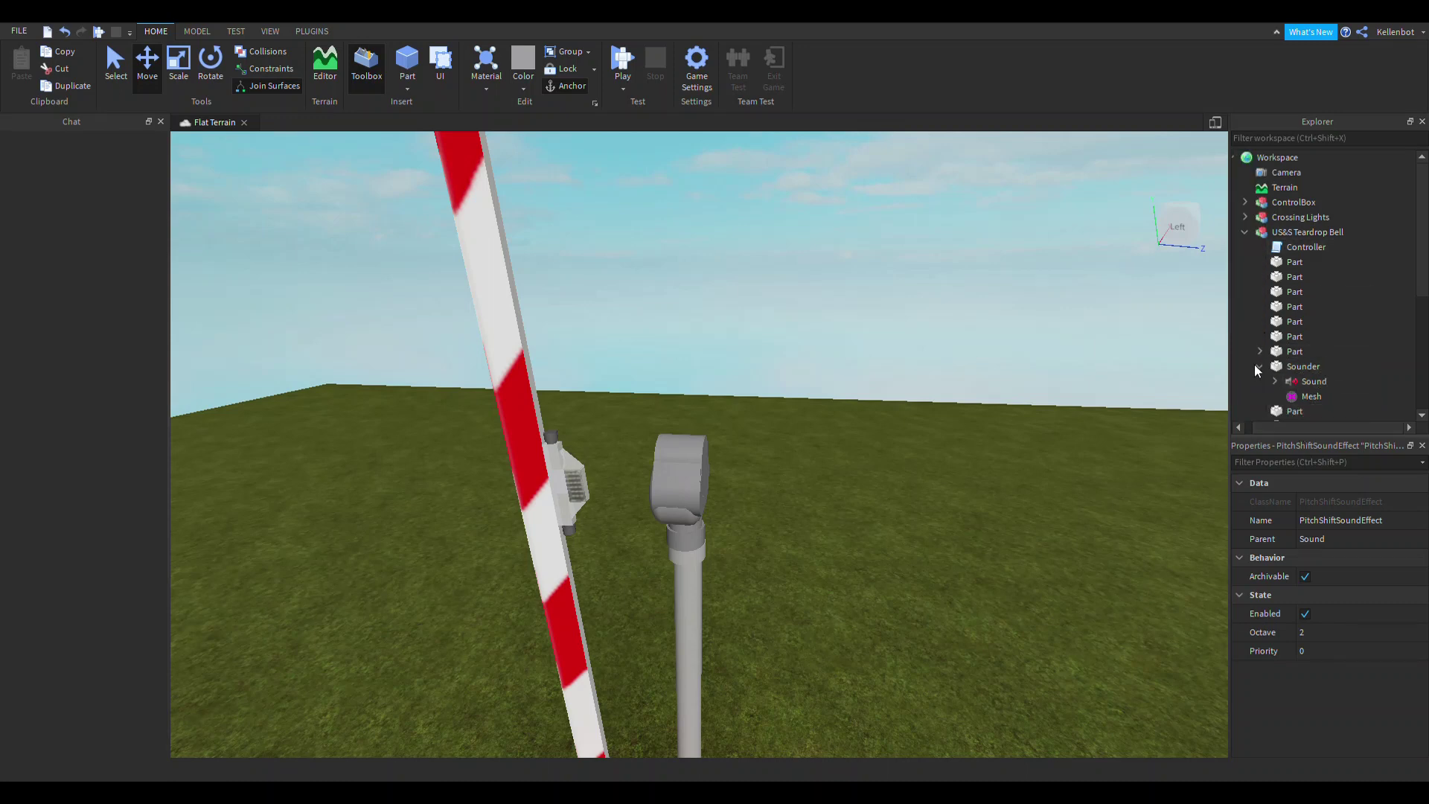
pyautogui.click(1257, 366)
# Delete all code from the US&S Teardrop Bell's Controller script and close the script
pyautogui.doubleClick(1306, 246)
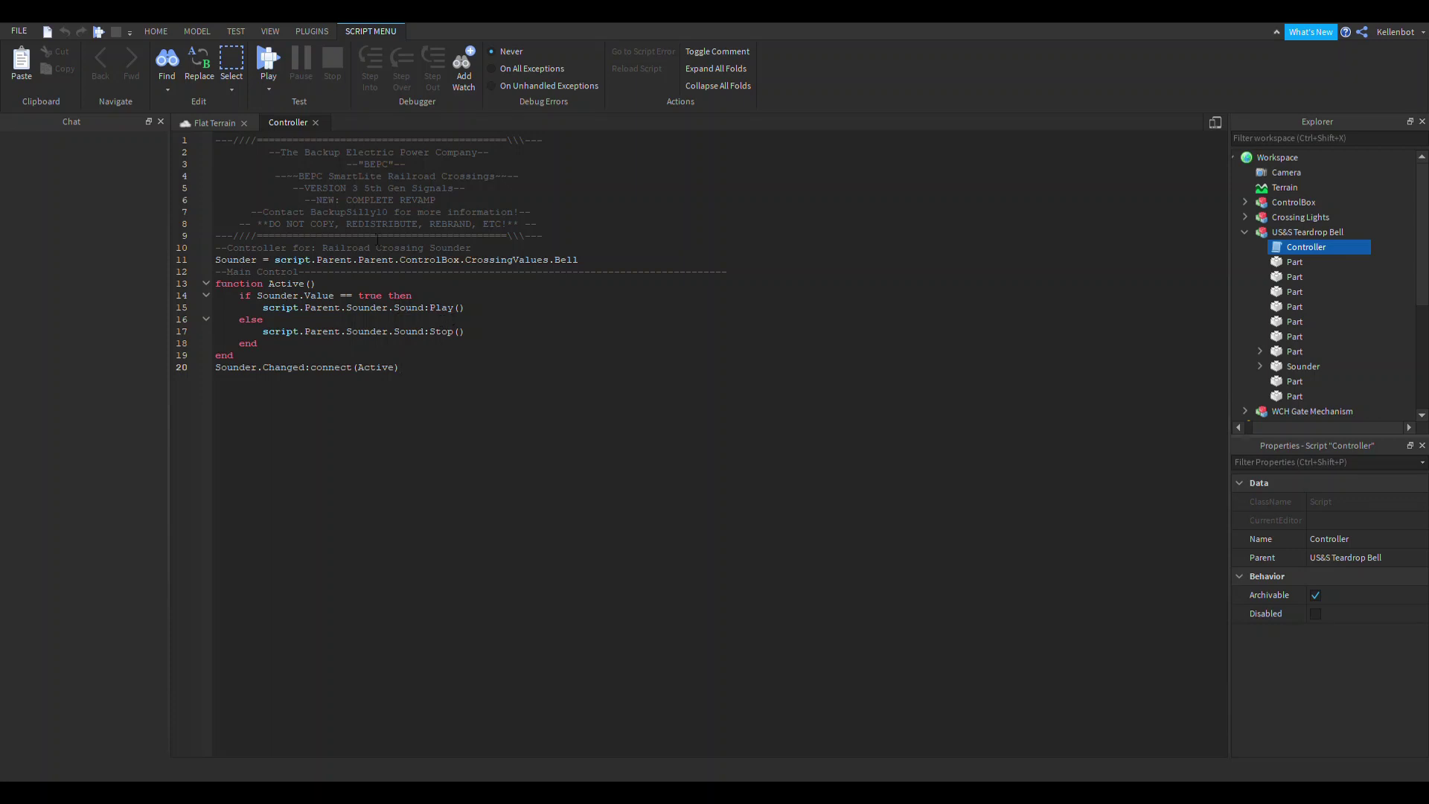
pyautogui.moveTo(221, 149); pyautogui.dragTo(422, 414)
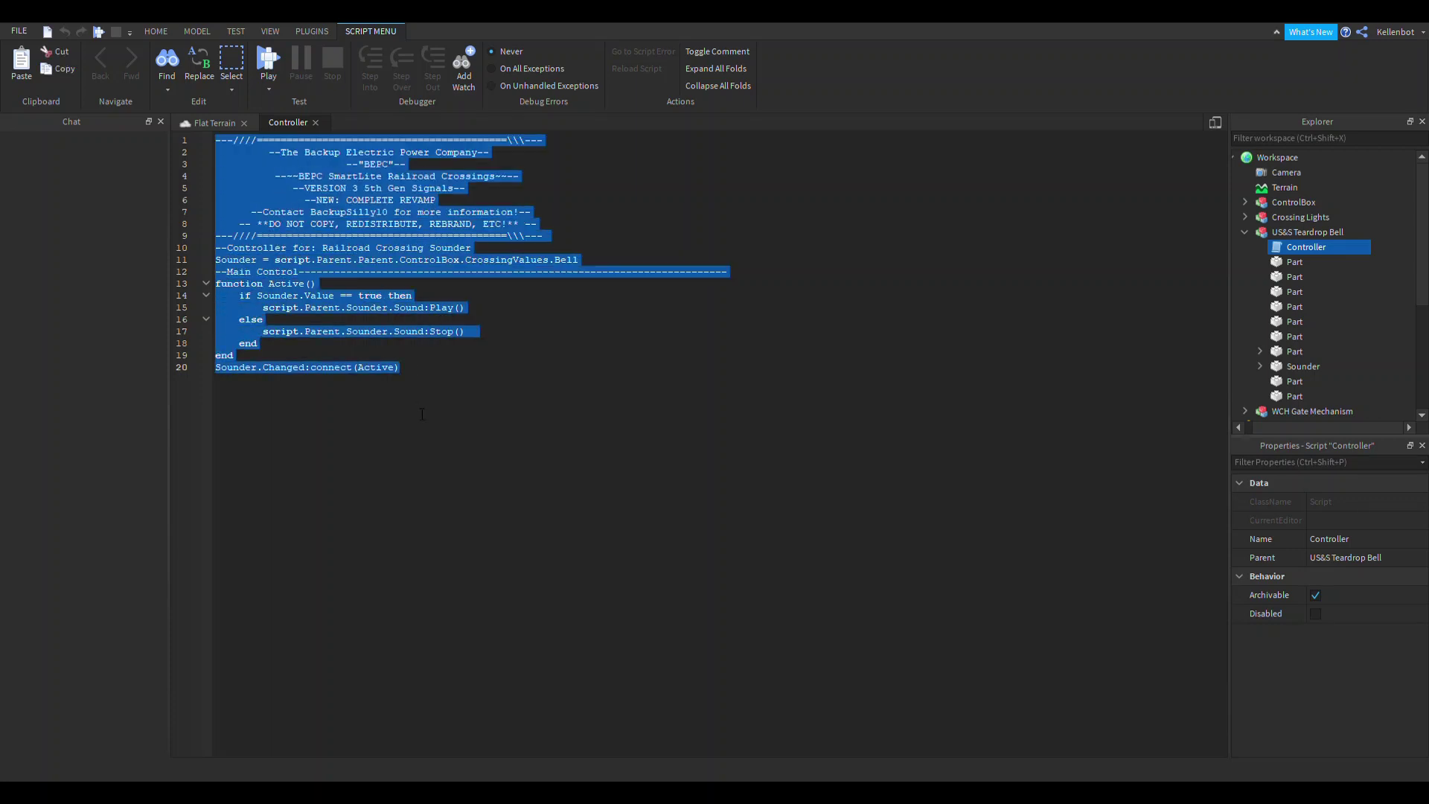
pyautogui.press('BackSpace')
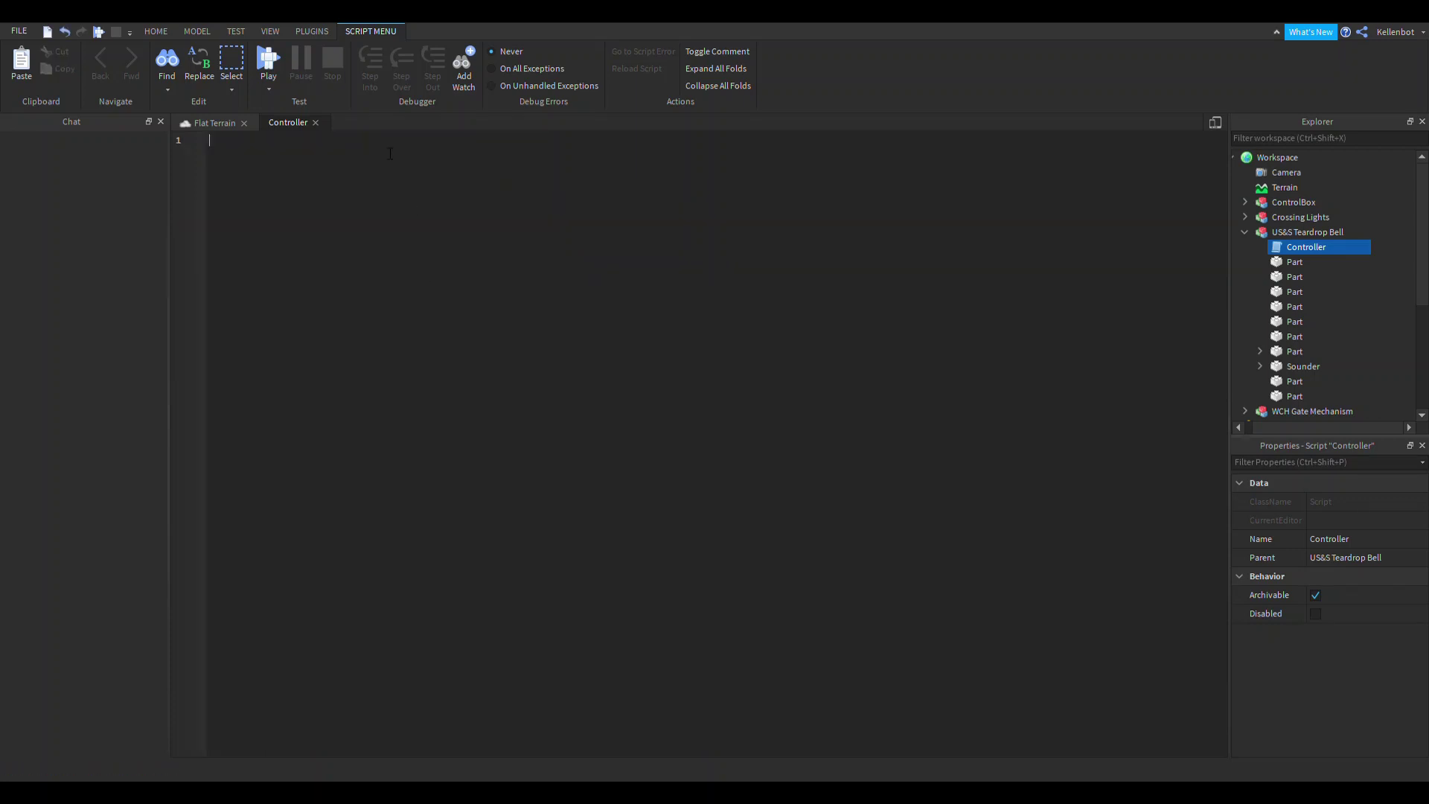
pyautogui.click(315, 123)
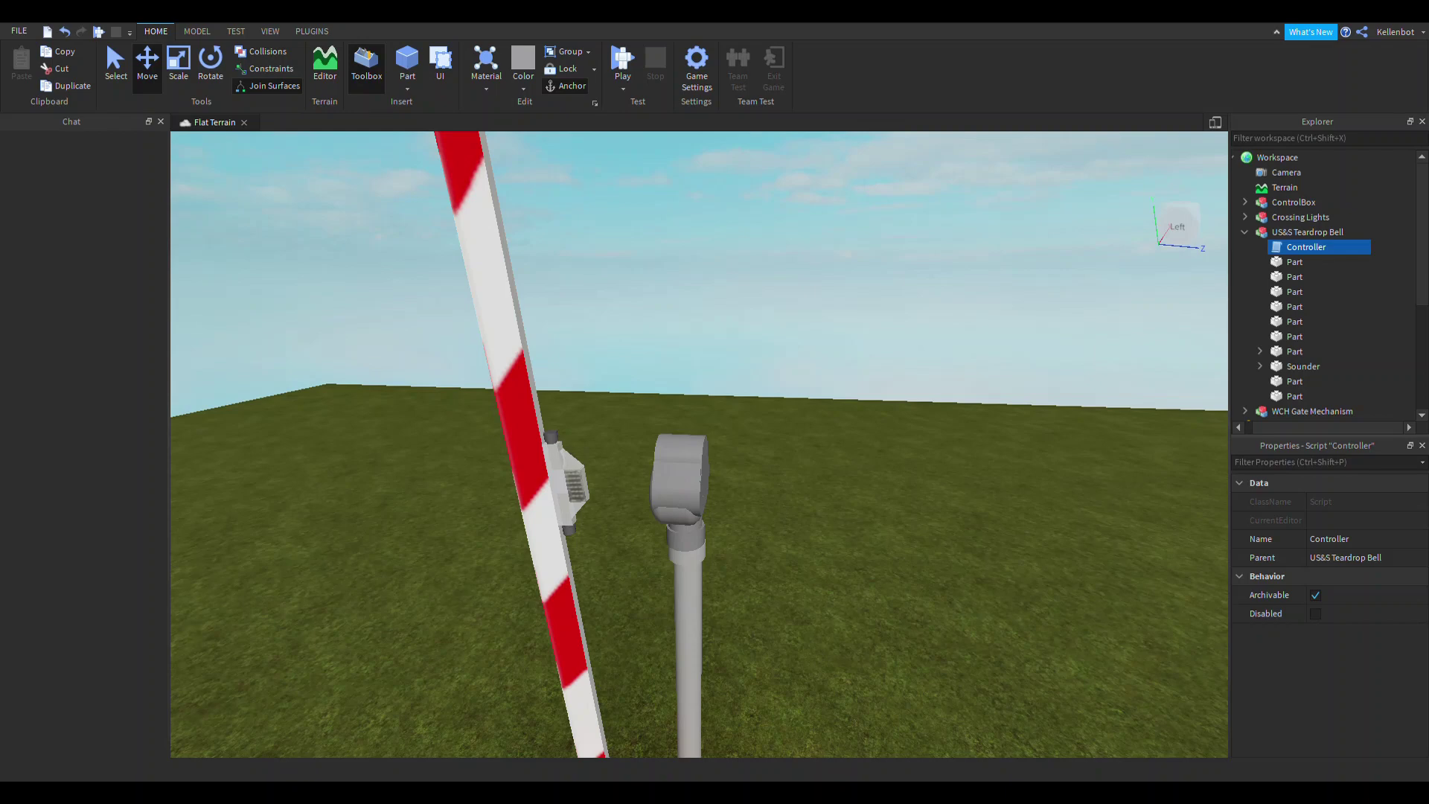
pyautogui.scroll(-10, 1025, 415)
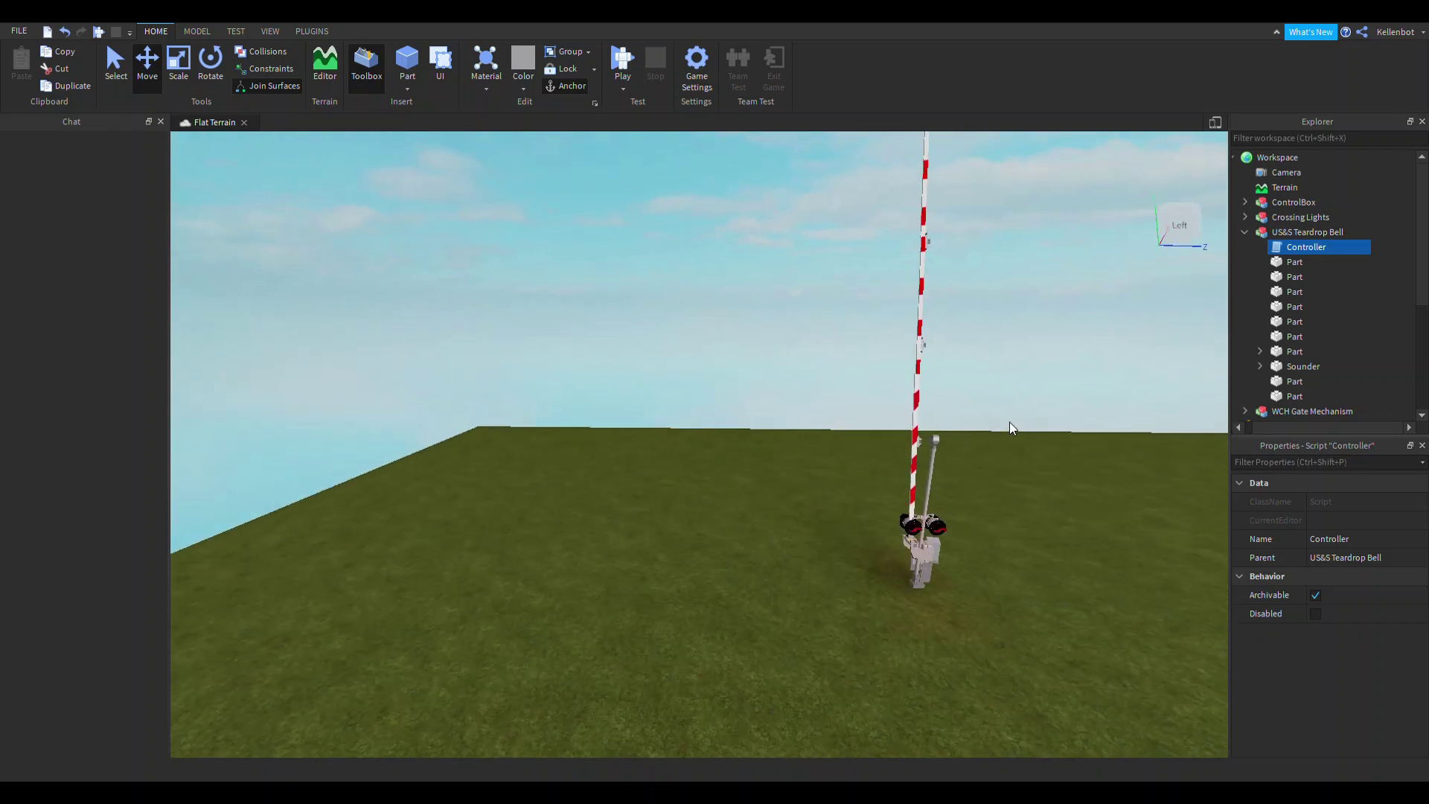
pyautogui.moveTo(1010, 422)
pyautogui.mouseDown(button='right')
pyautogui.moveTo(1011, 436)
pyautogui.moveTo(1009, 422)
pyautogui.mouseUp(button='right')
pyautogui.scroll(8, 1009, 421)
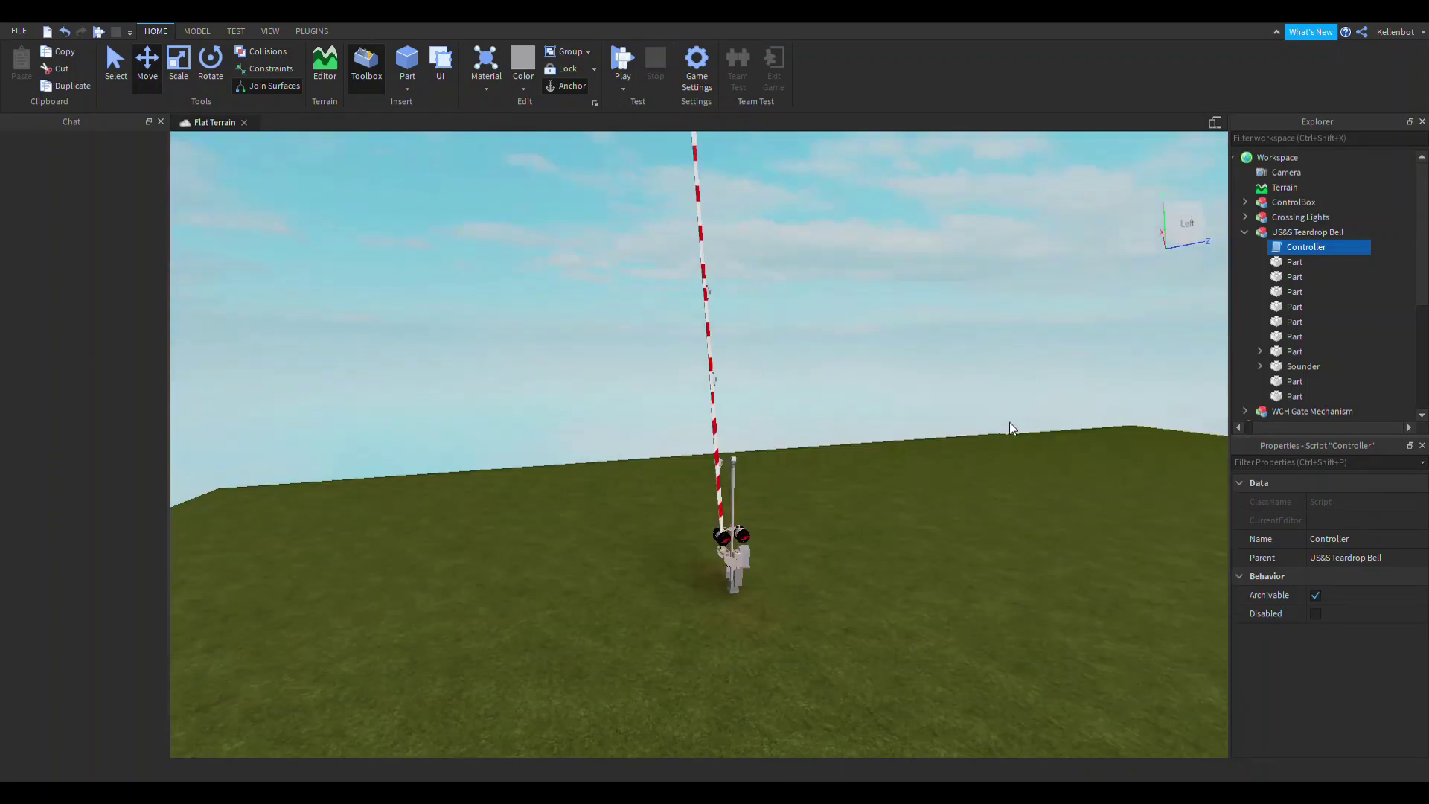
pyautogui.scroll(2, 1009, 422)
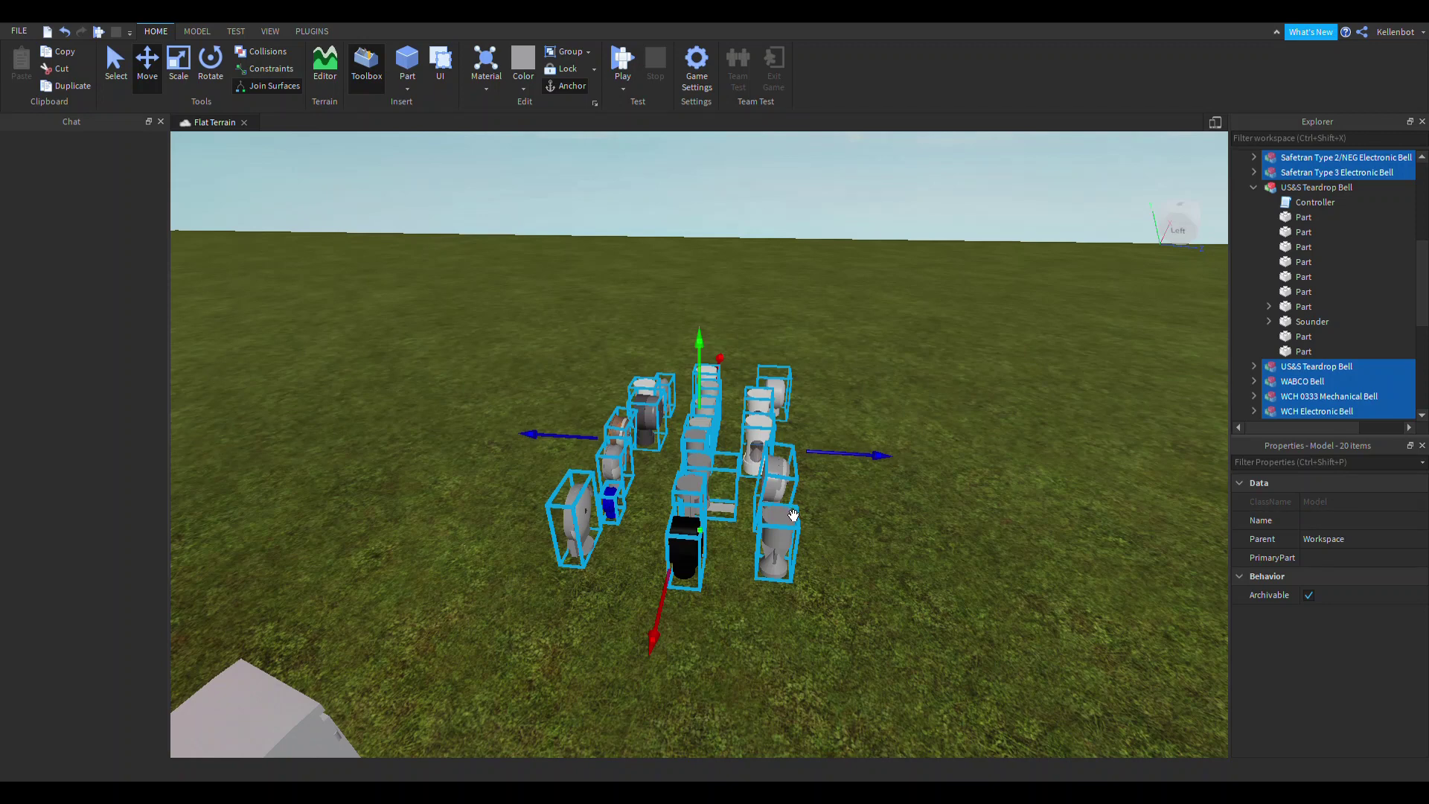
# Deselect the group of bell models, and select and focus on the WCH 0333 Mechanical Bell
pyautogui.click(967, 409)
pyautogui.moveTo(995, 402); pyautogui.dragTo(1041, 390, button='right')
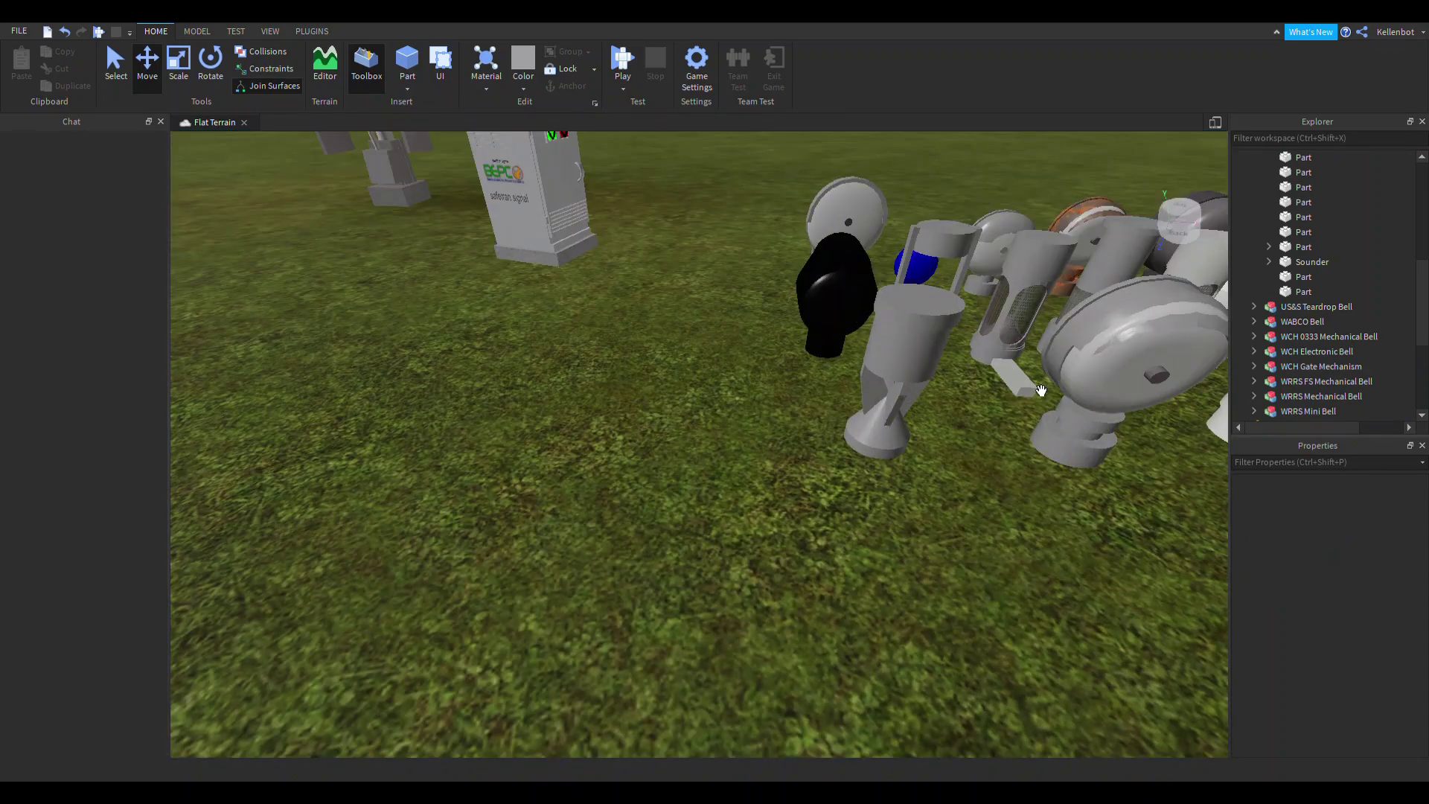
pyautogui.click(1117, 387)
pyautogui.press('f')
# Preview the Sound inside the Sounder part of the WCH 0333 Mechanical Bell
pyautogui.click(1254, 336)
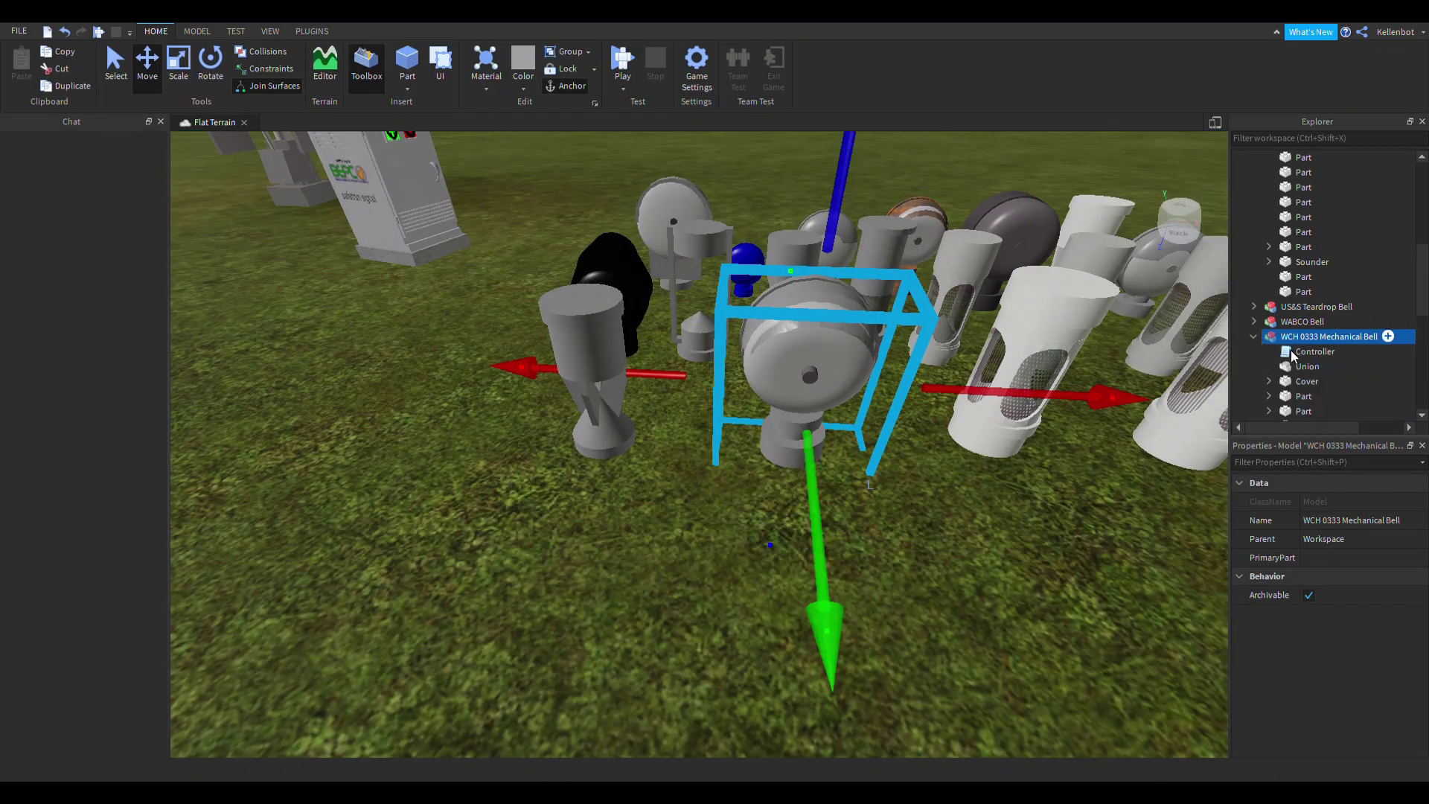
pyautogui.scroll(-2, 1268, 328)
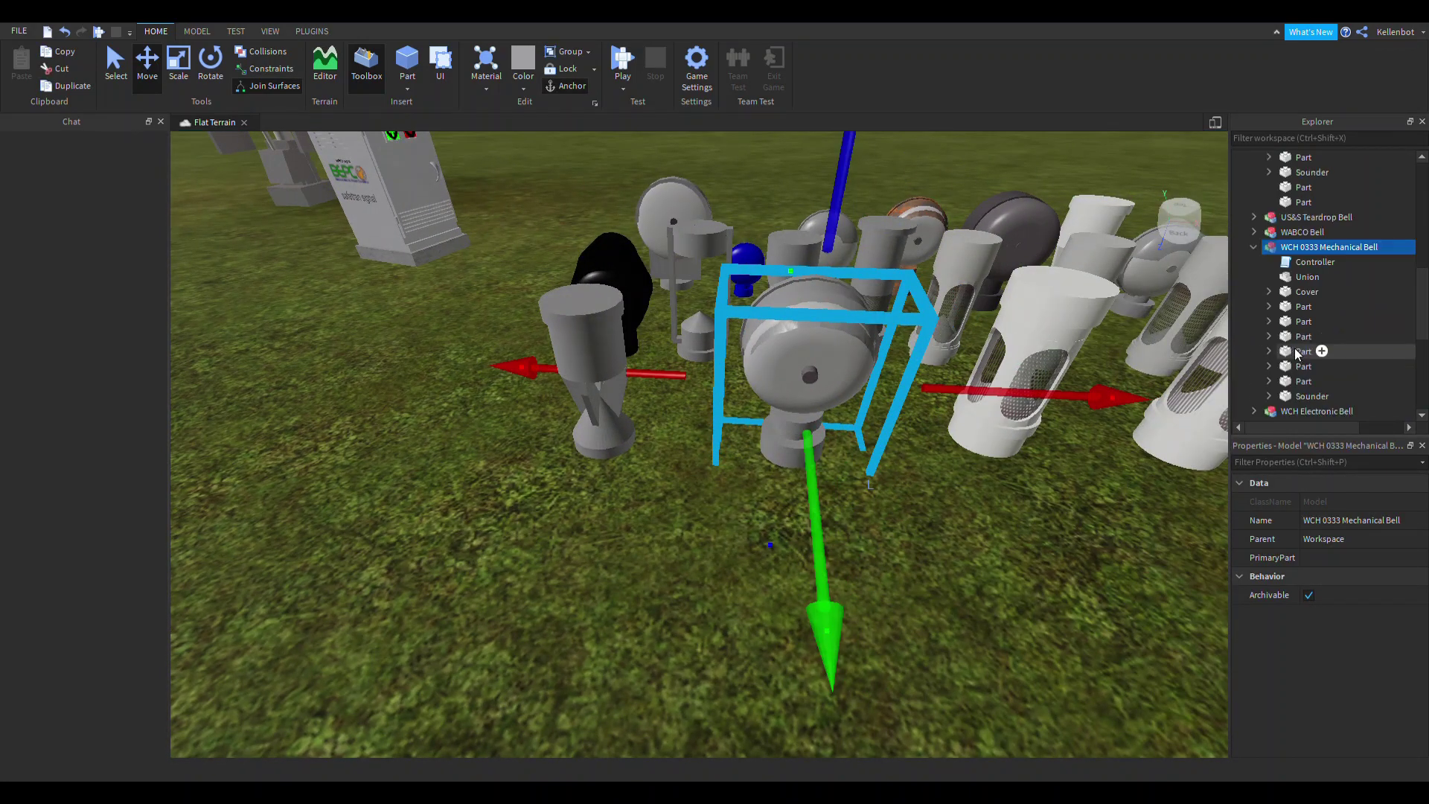
pyautogui.click(1269, 396)
pyautogui.scroll(-2, 1272, 387)
pyautogui.click(1323, 321)
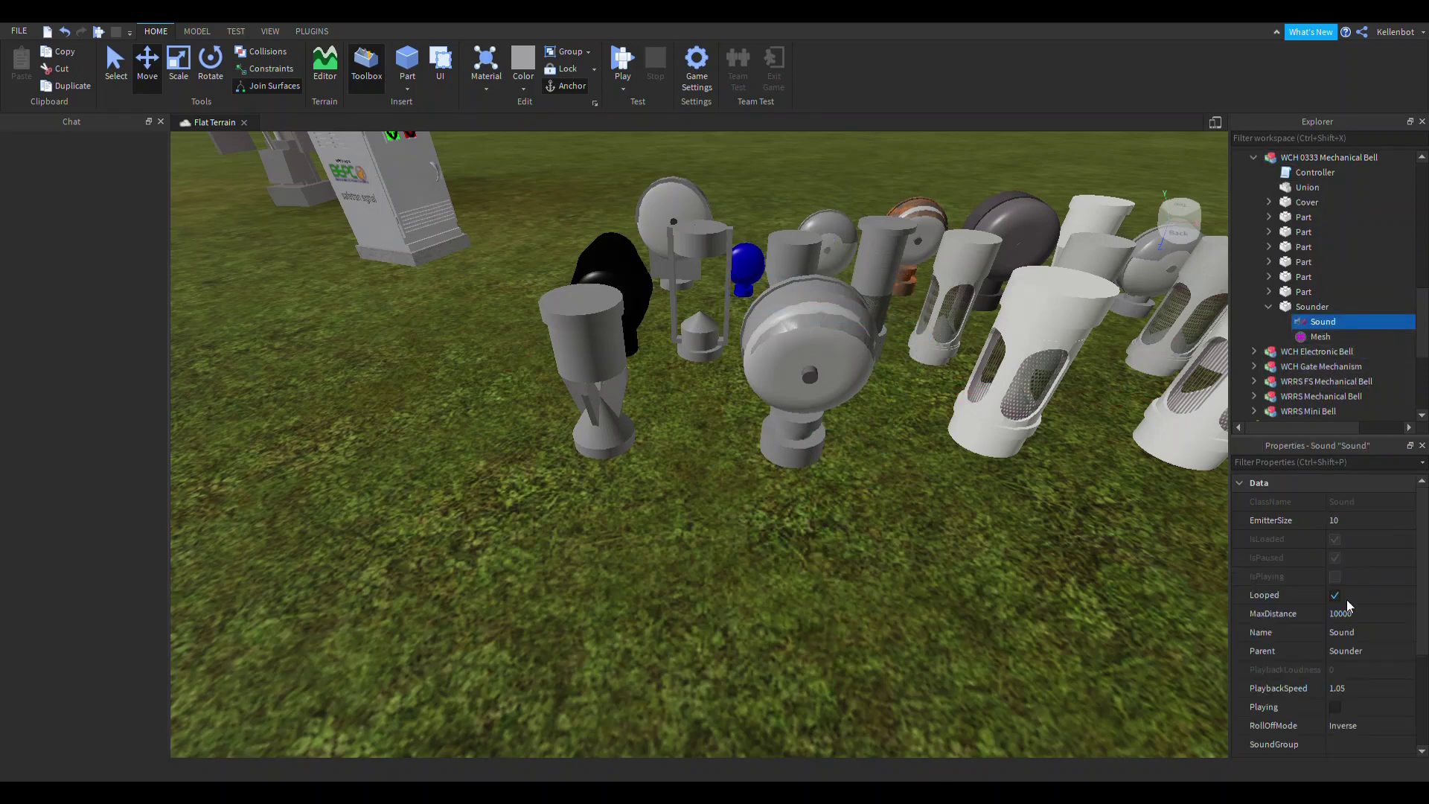
pyautogui.scroll(-3, 1344, 611)
pyautogui.click(1332, 670)
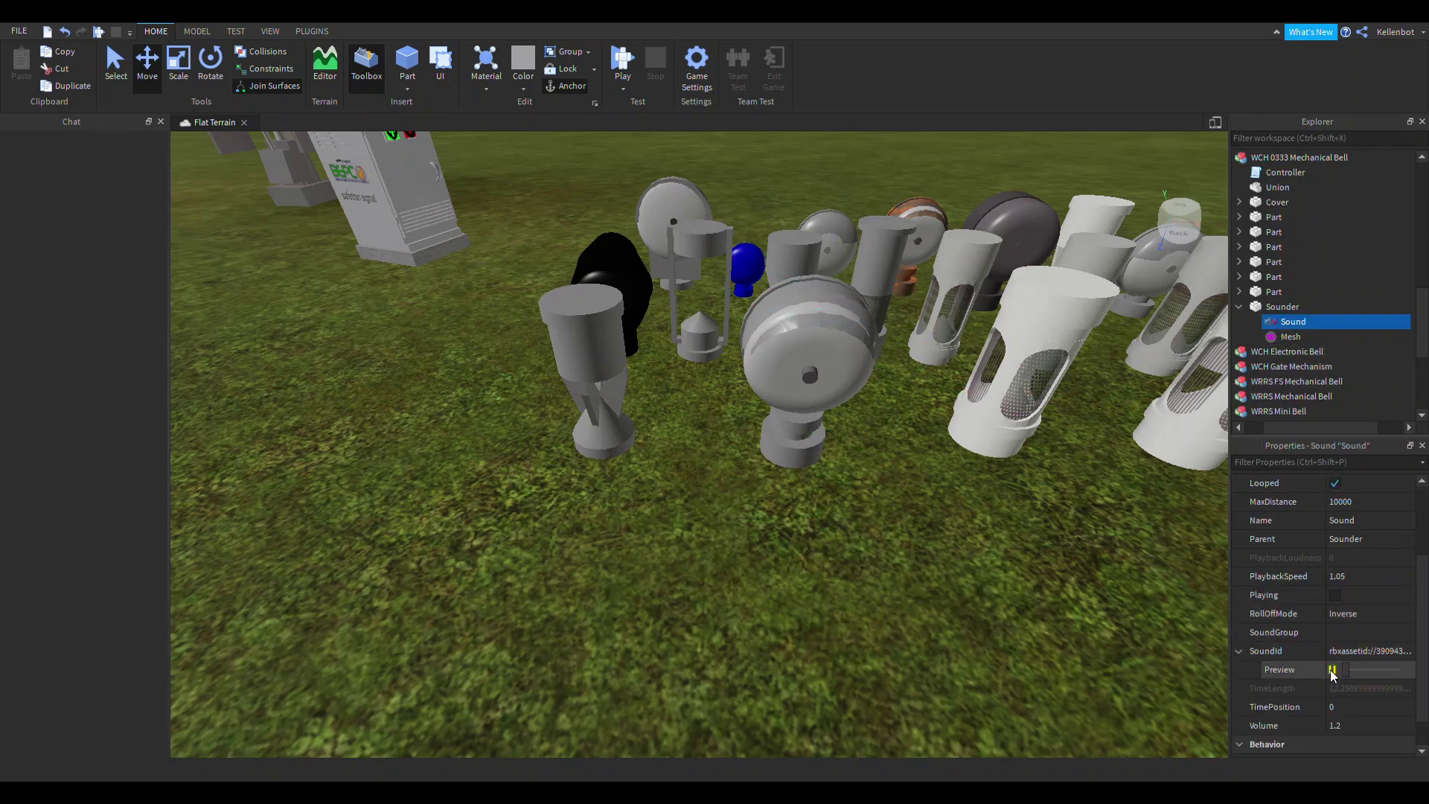
# Copy the code of the WCH 0333 Mechanical Bell's Controller script and close the script
pyautogui.click(824, 393)
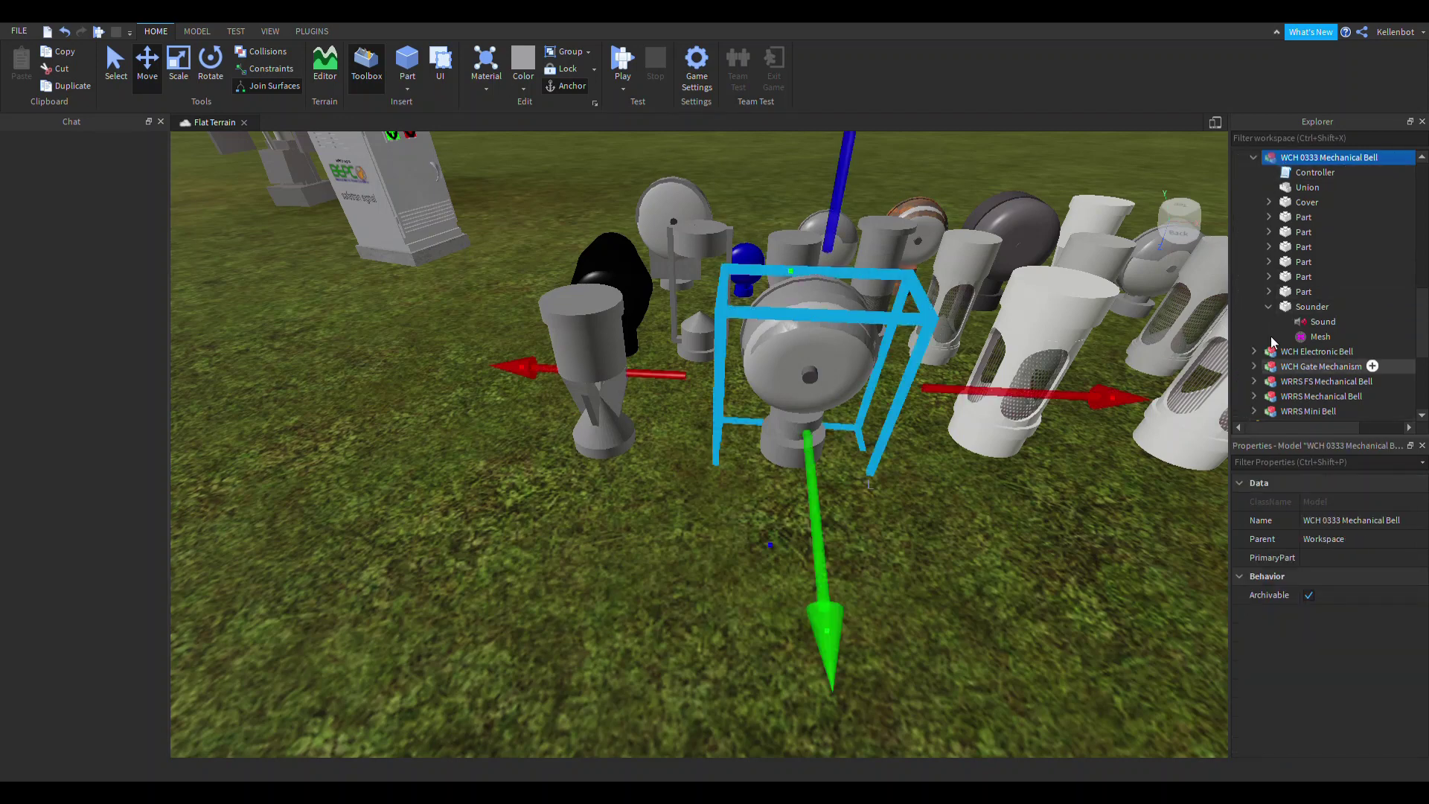
pyautogui.click(1269, 306)
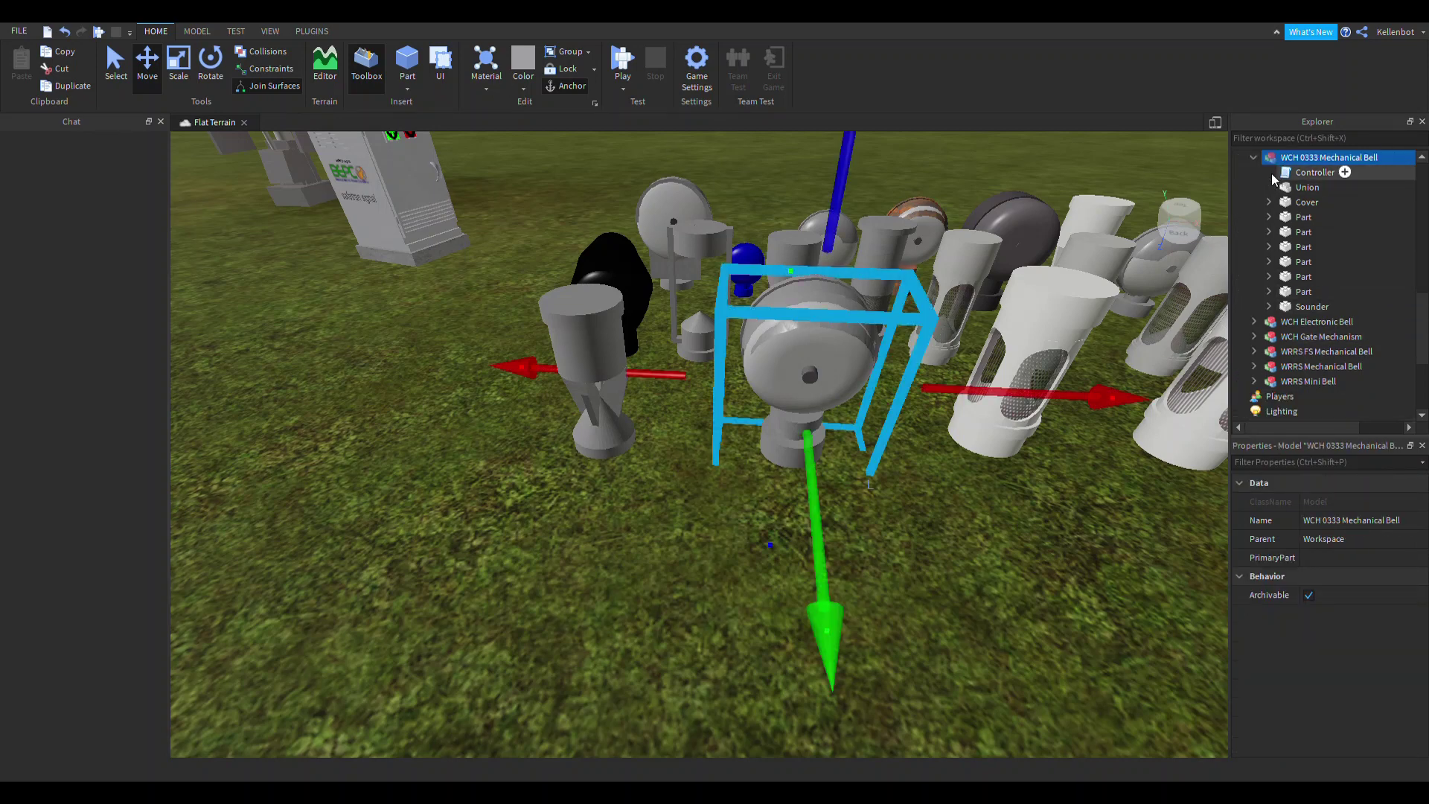
pyautogui.doubleClick(1310, 172)
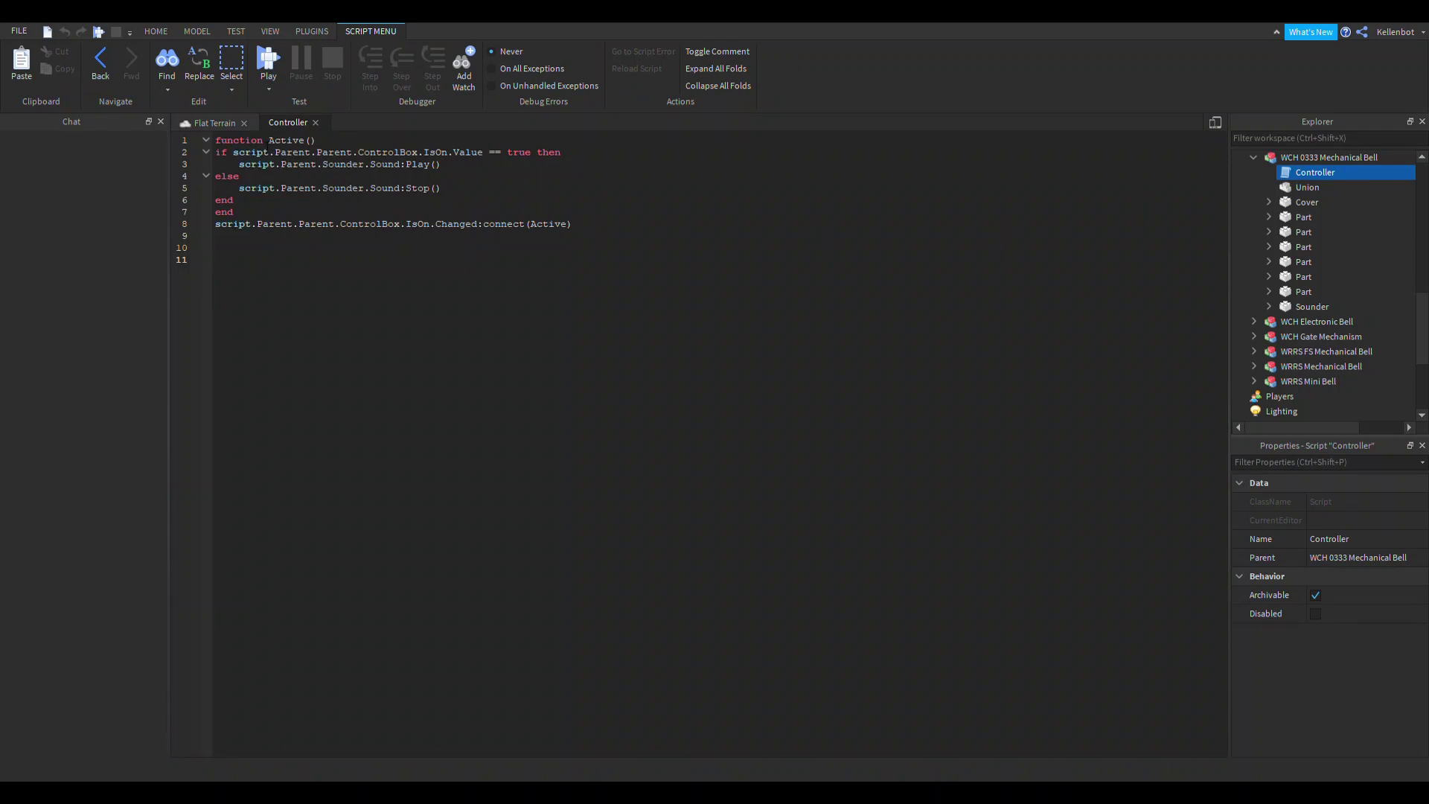
pyautogui.moveTo(215, 141); pyautogui.dragTo(603, 258)
pyautogui.hotkey('ctrl', 'c')
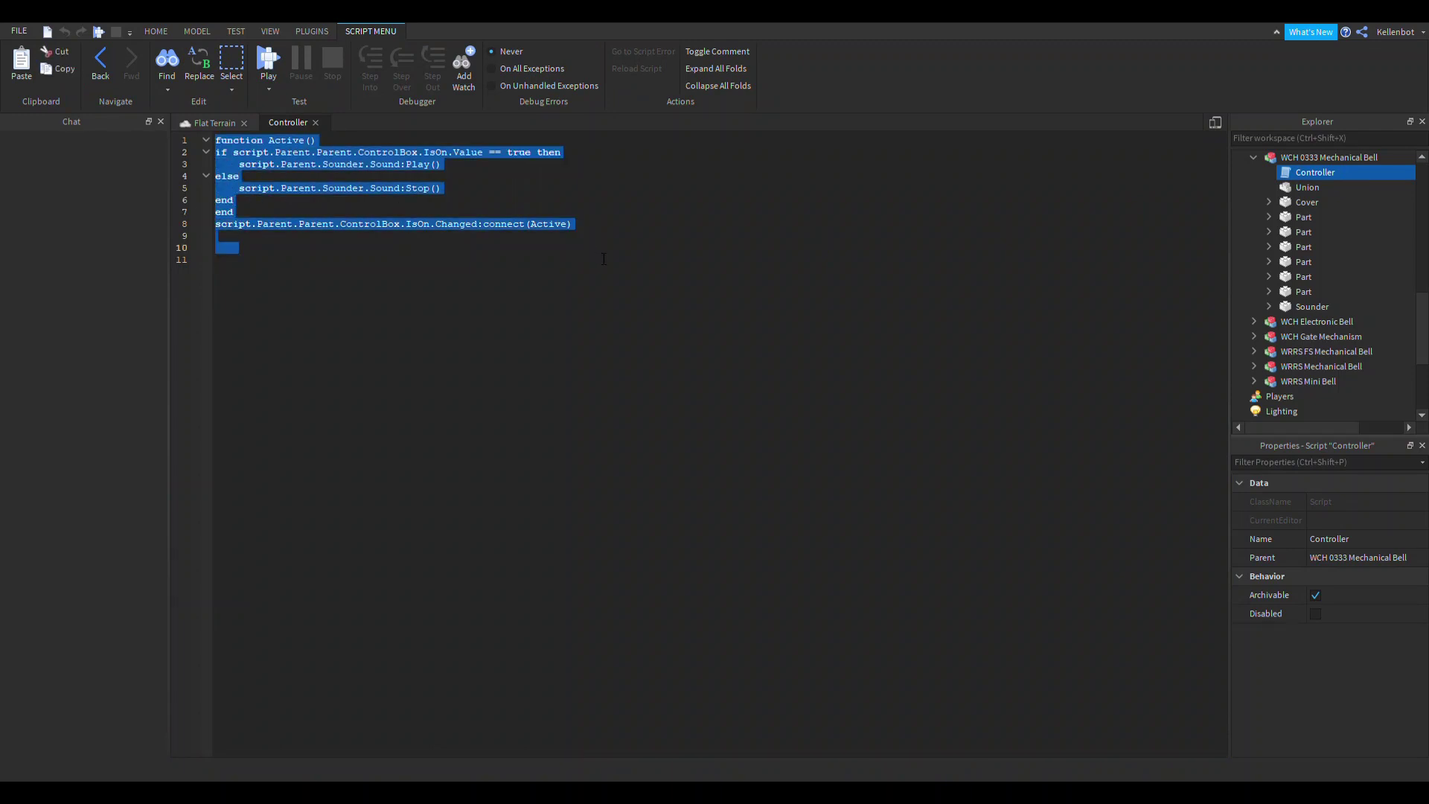
pyautogui.click(316, 122)
# Paste the copied code into the empty Controller script of the US&S Teardrop Bell on the mast
pyautogui.moveTo(485, 332); pyautogui.dragTo(774, 452, button='right')
pyautogui.click(495, 305)
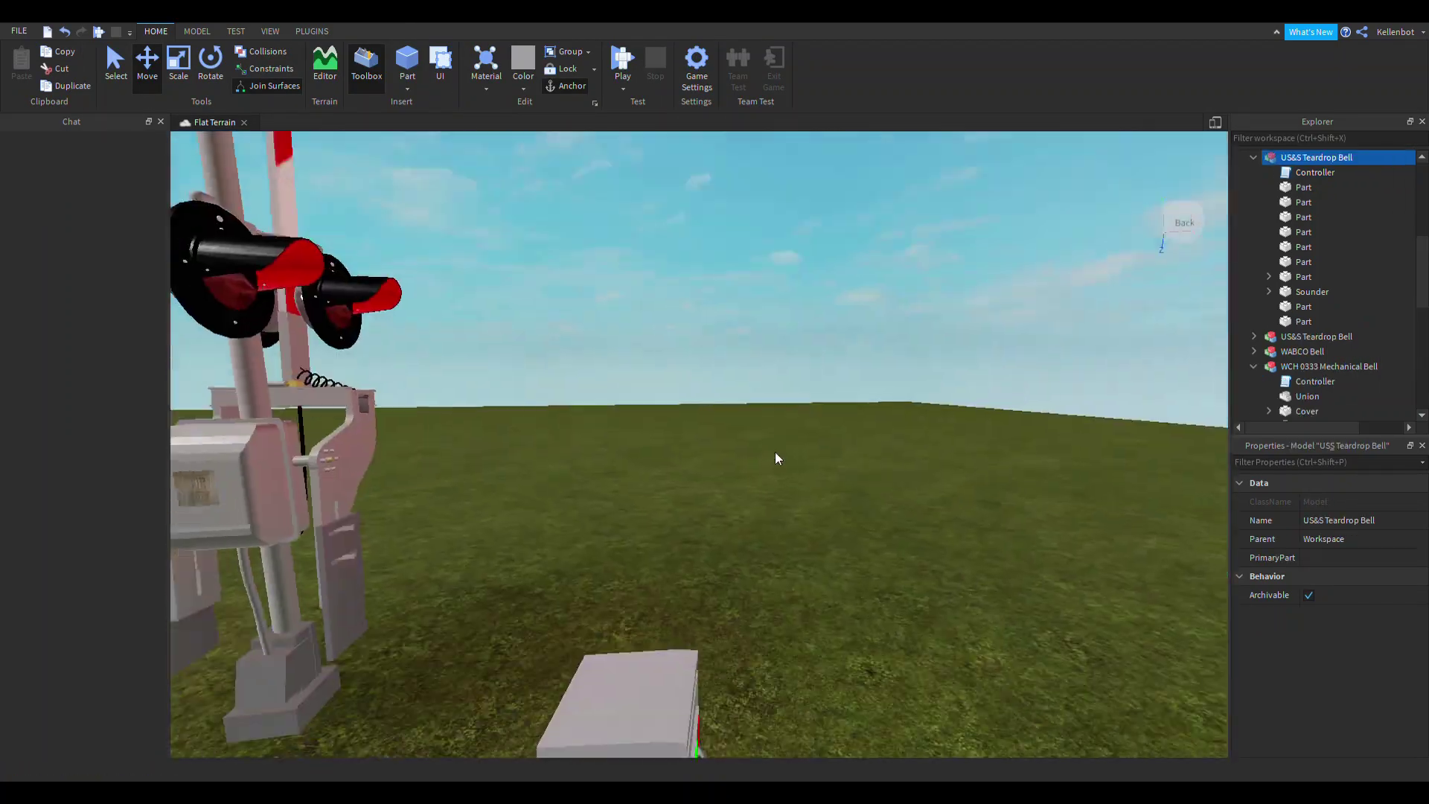
pyautogui.press('f')
pyautogui.click(1299, 173)
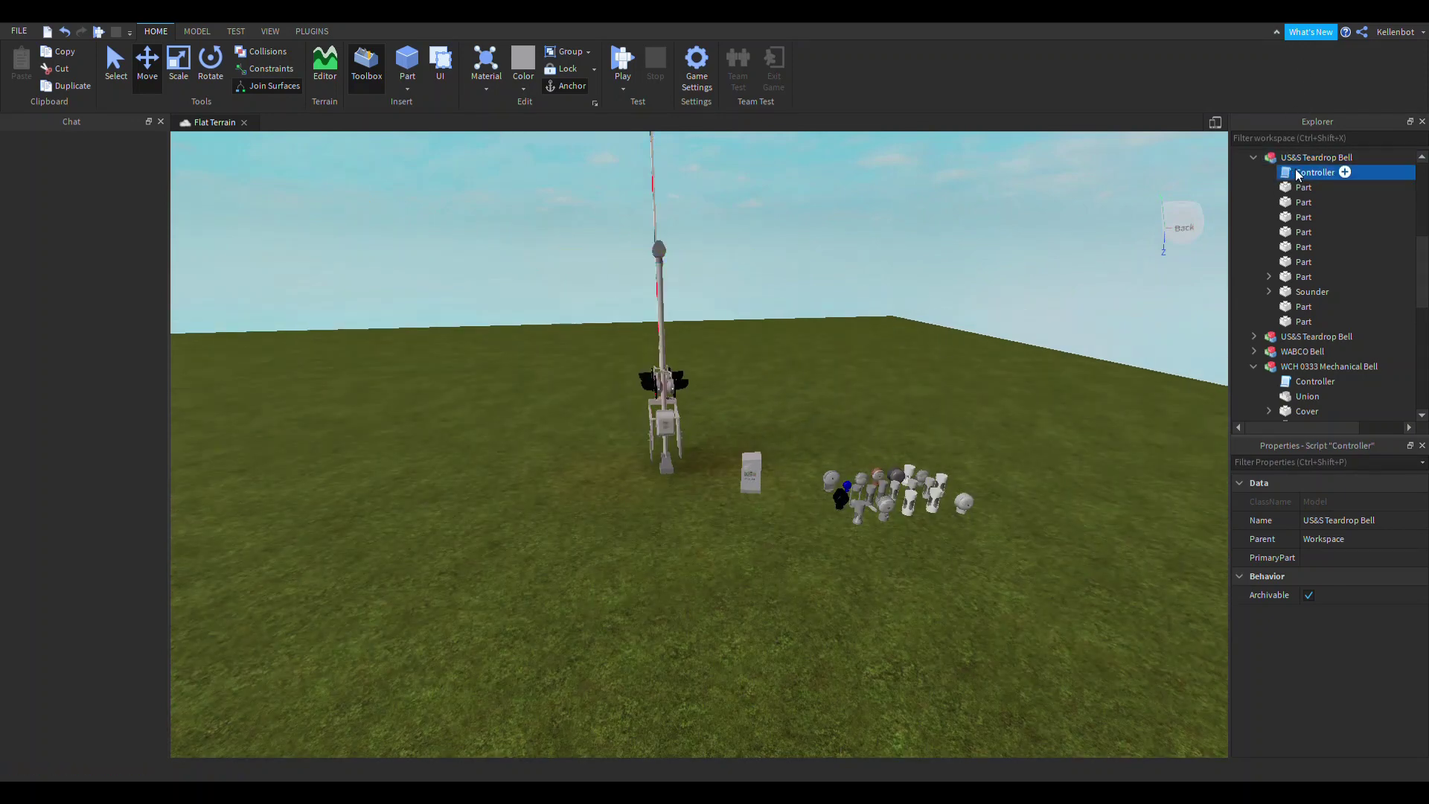
pyautogui.doubleClick(1299, 173)
pyautogui.hotkey('ctrl', 'v')
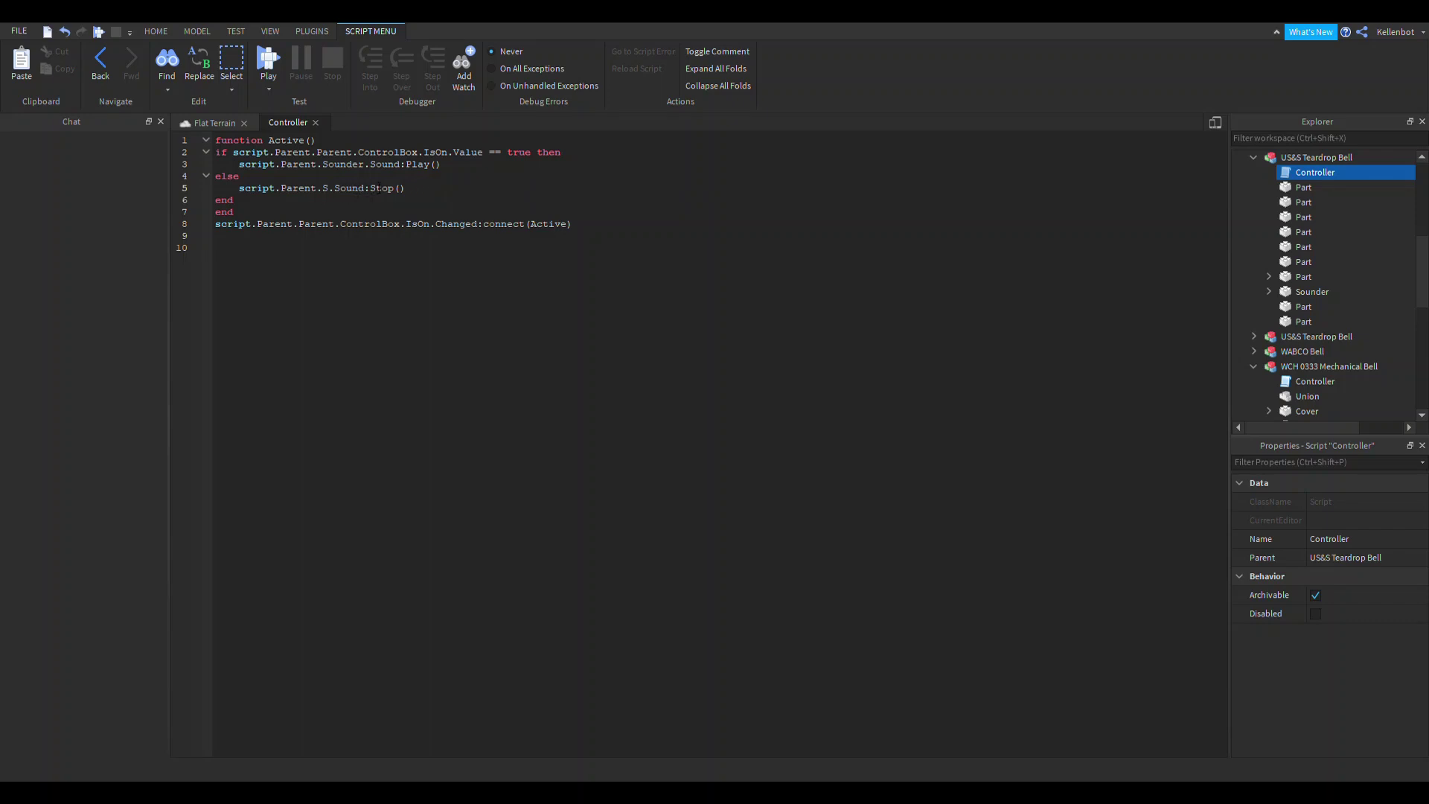
# Correct the stop line of the bell's Controller script to script.Parent.Sounder.Sound:Stop() and close the script
pyautogui.press('BackSpace')
pyautogui.write('S')
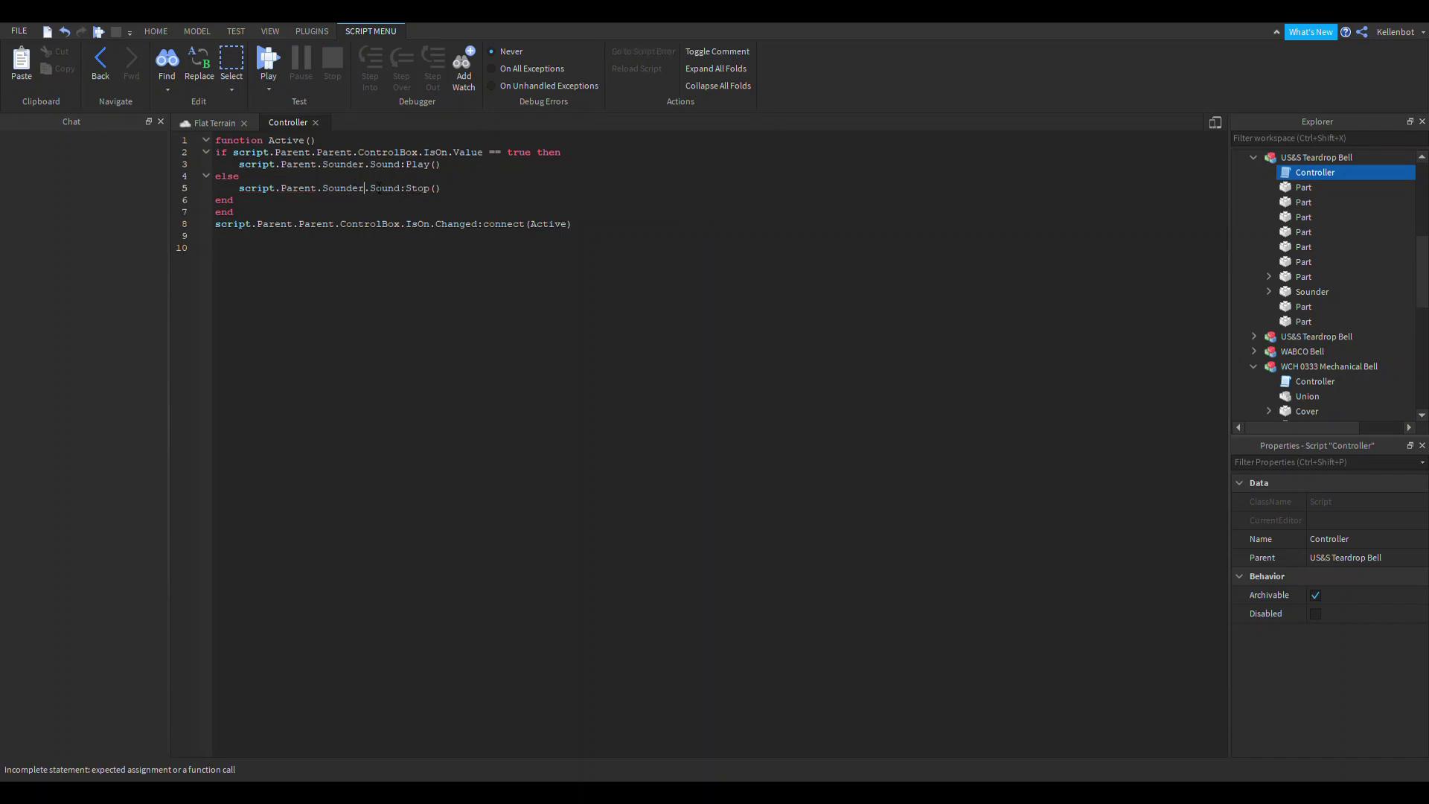
pyautogui.press('Return')
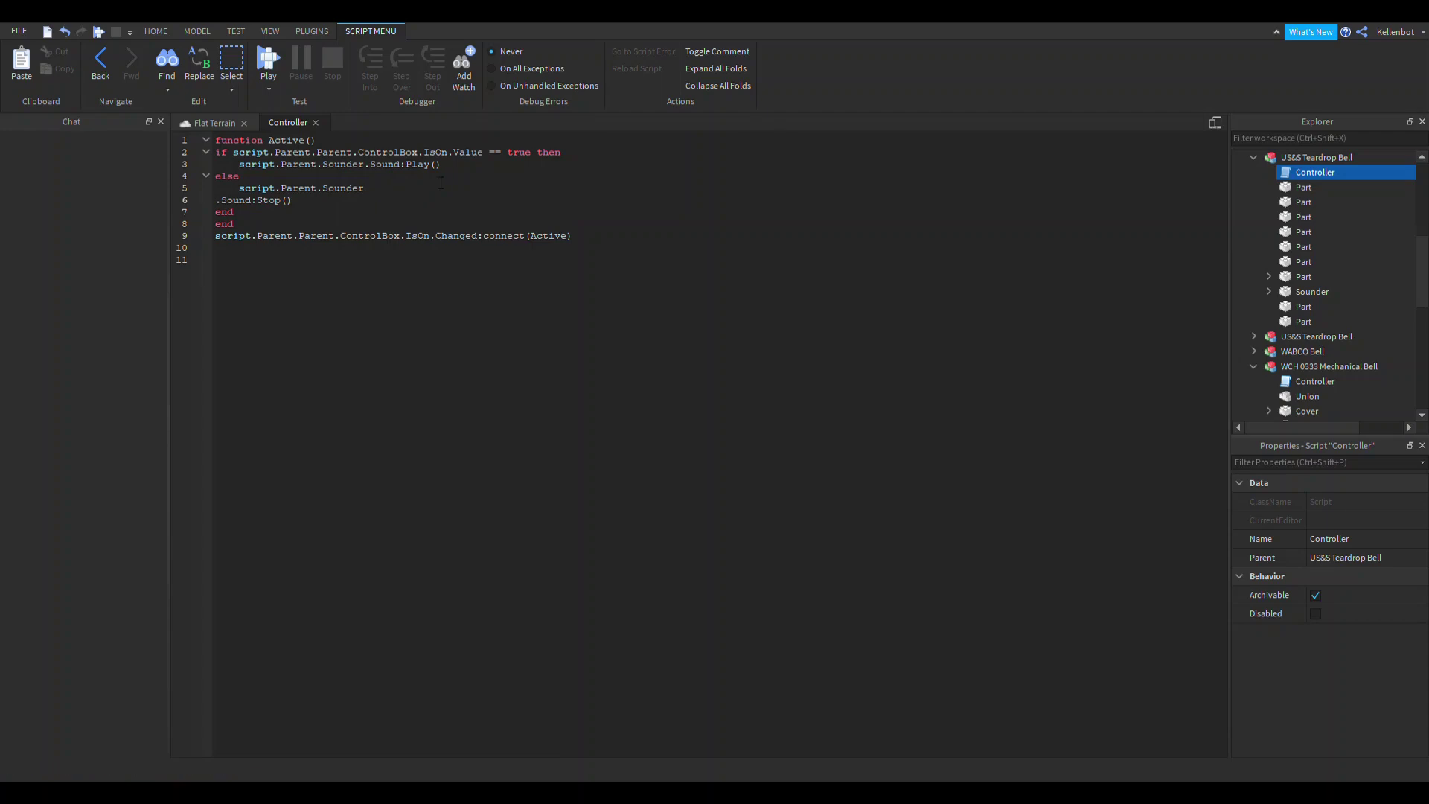
pyautogui.press('BackSpace')
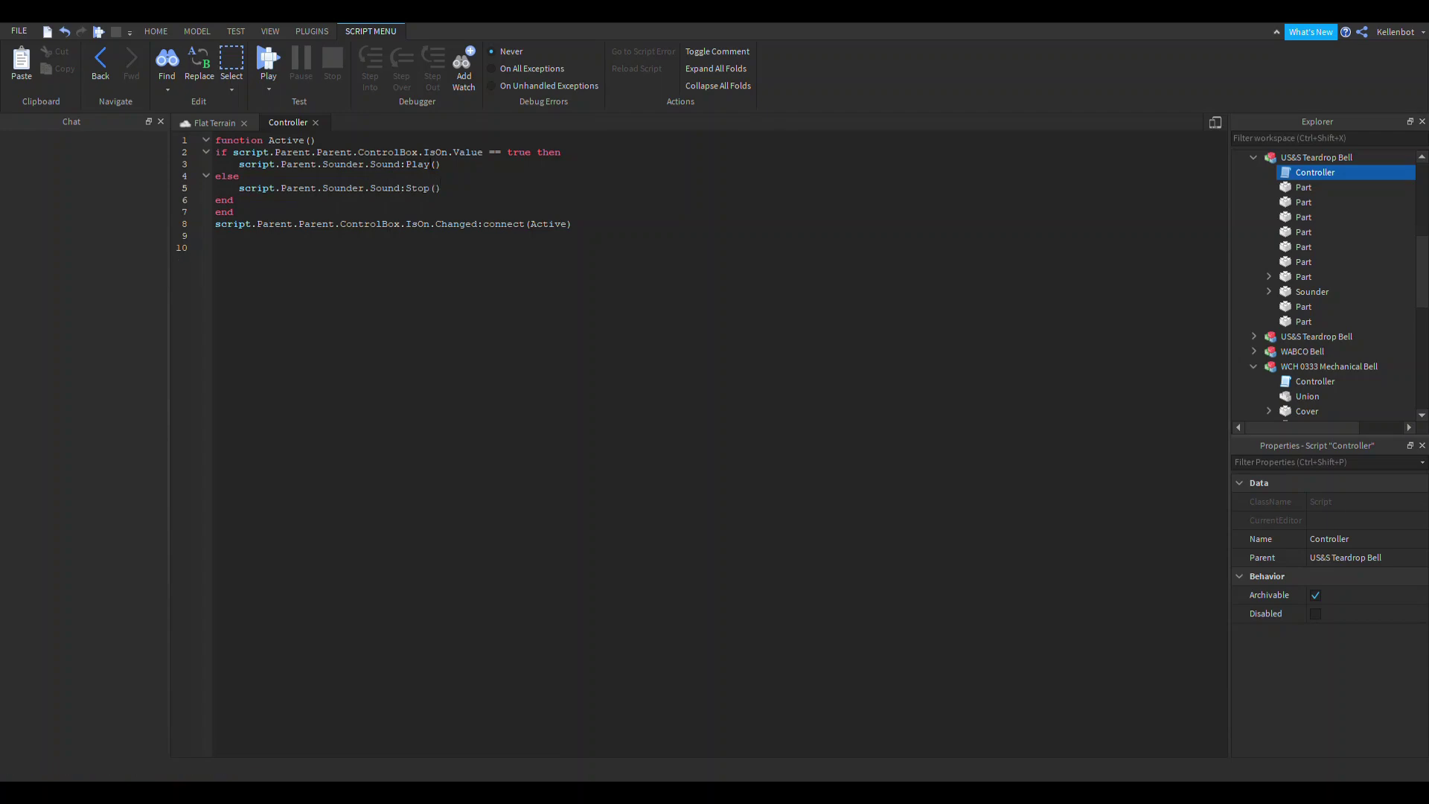
pyautogui.click(316, 123)
# Delete all the spare bell models laid out on the grass beside the control box
pyautogui.scroll(5, 913, 337)
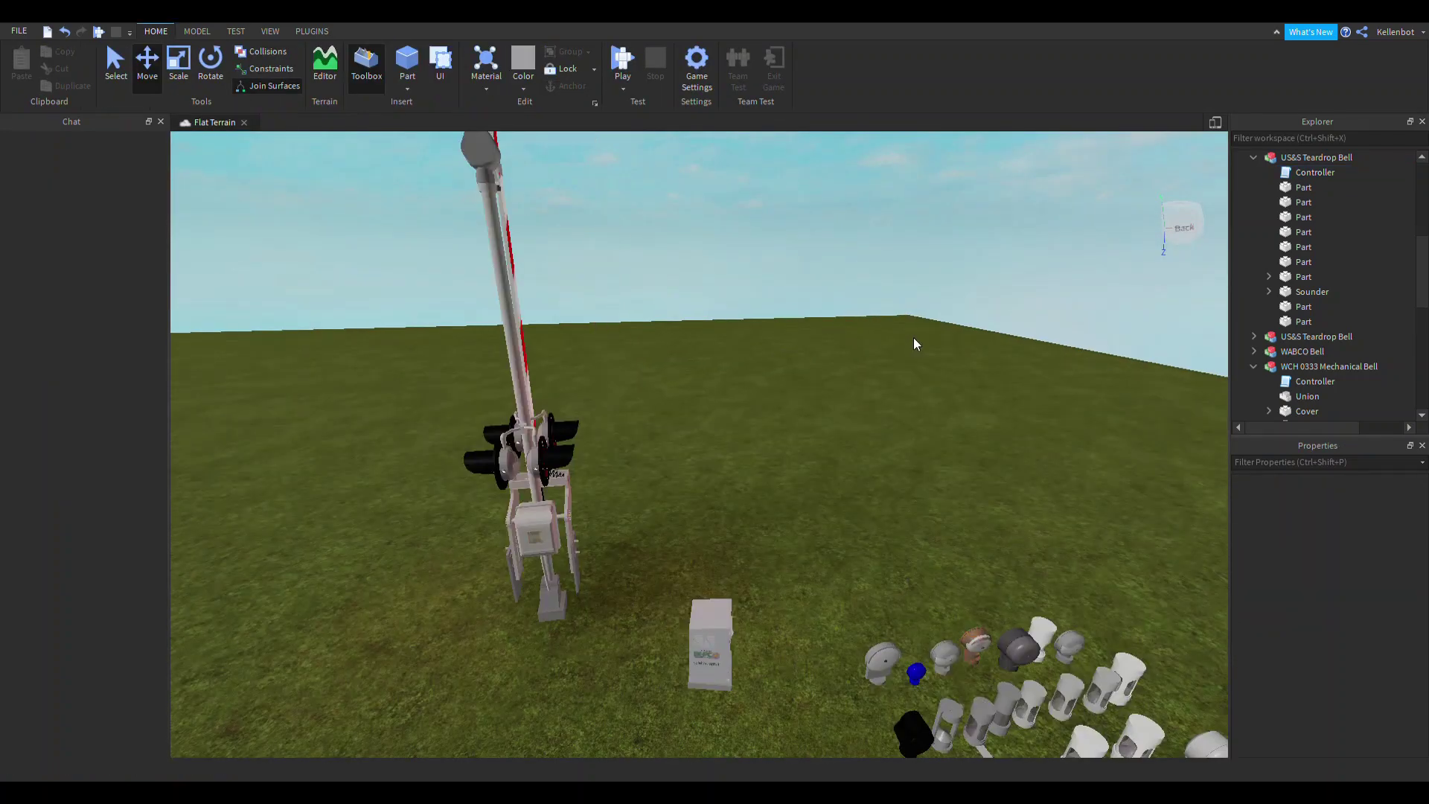
pyautogui.moveTo(885, 334); pyautogui.dragTo(796, 356, button='right')
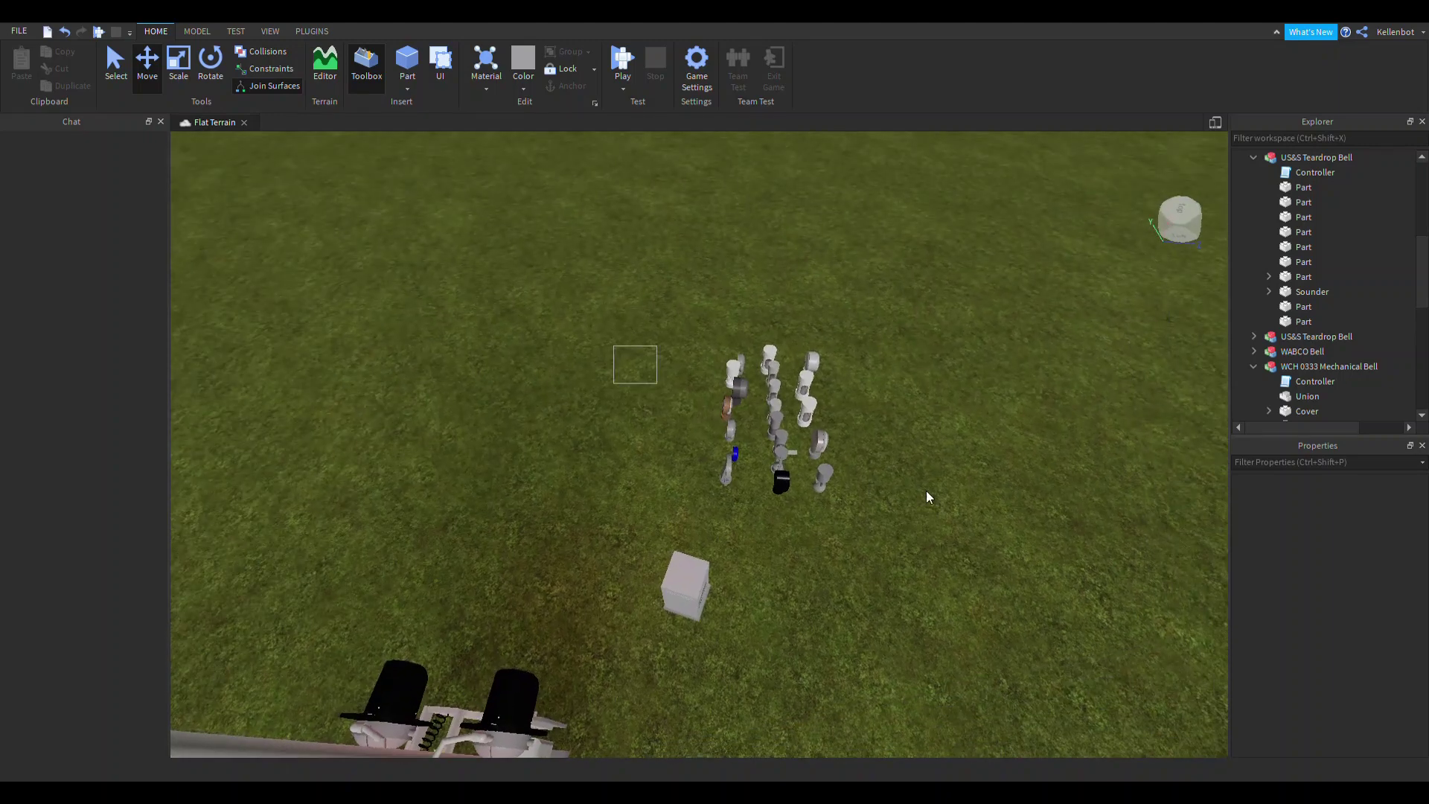
pyautogui.moveTo(927, 497); pyautogui.dragTo(990, 503)
pyautogui.press('Delete')
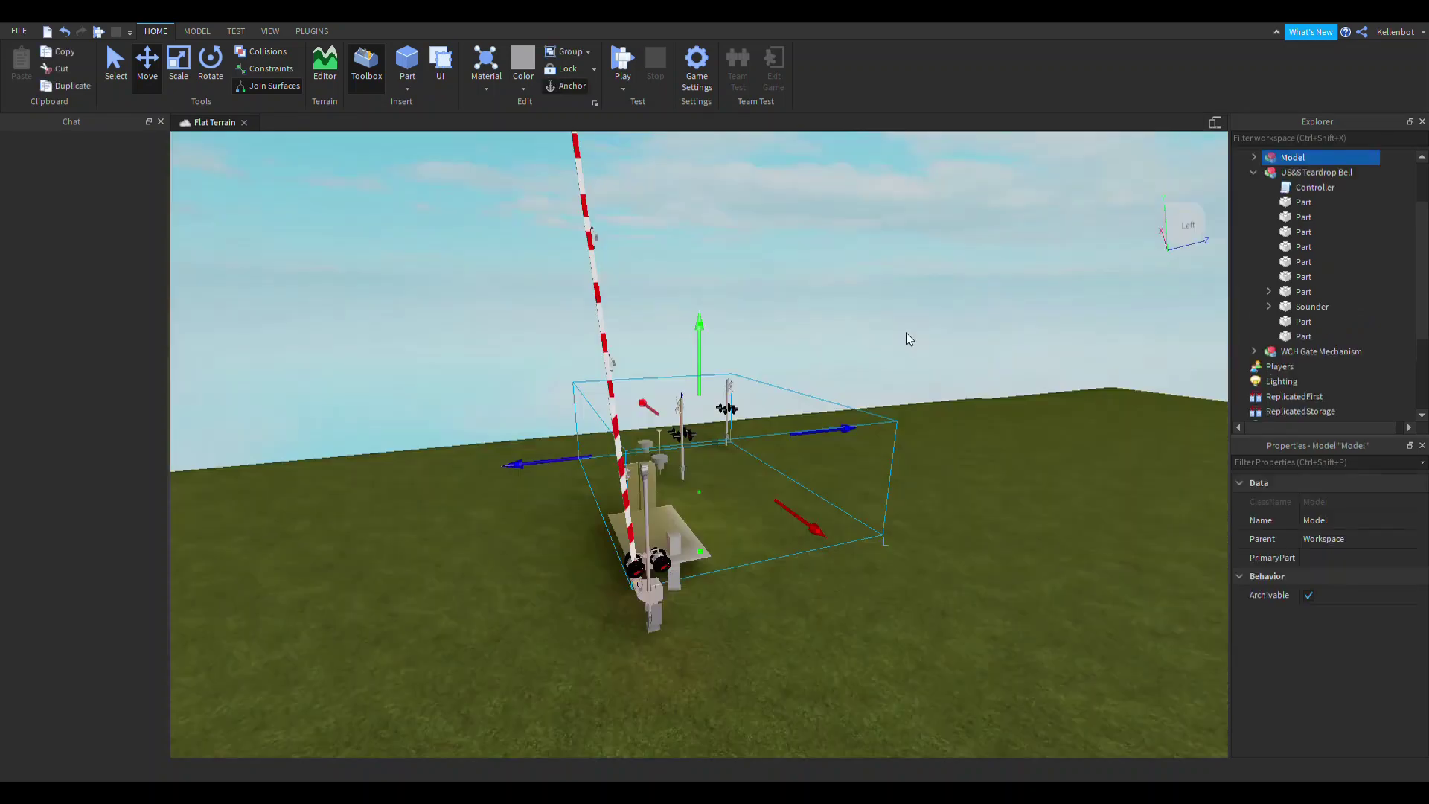
# Delete the Model containing the equipment building and the two spare crossbuck signals
pyautogui.moveTo(905, 332); pyautogui.dragTo(905, 331, button='right')
pyautogui.scroll(3, 905, 332)
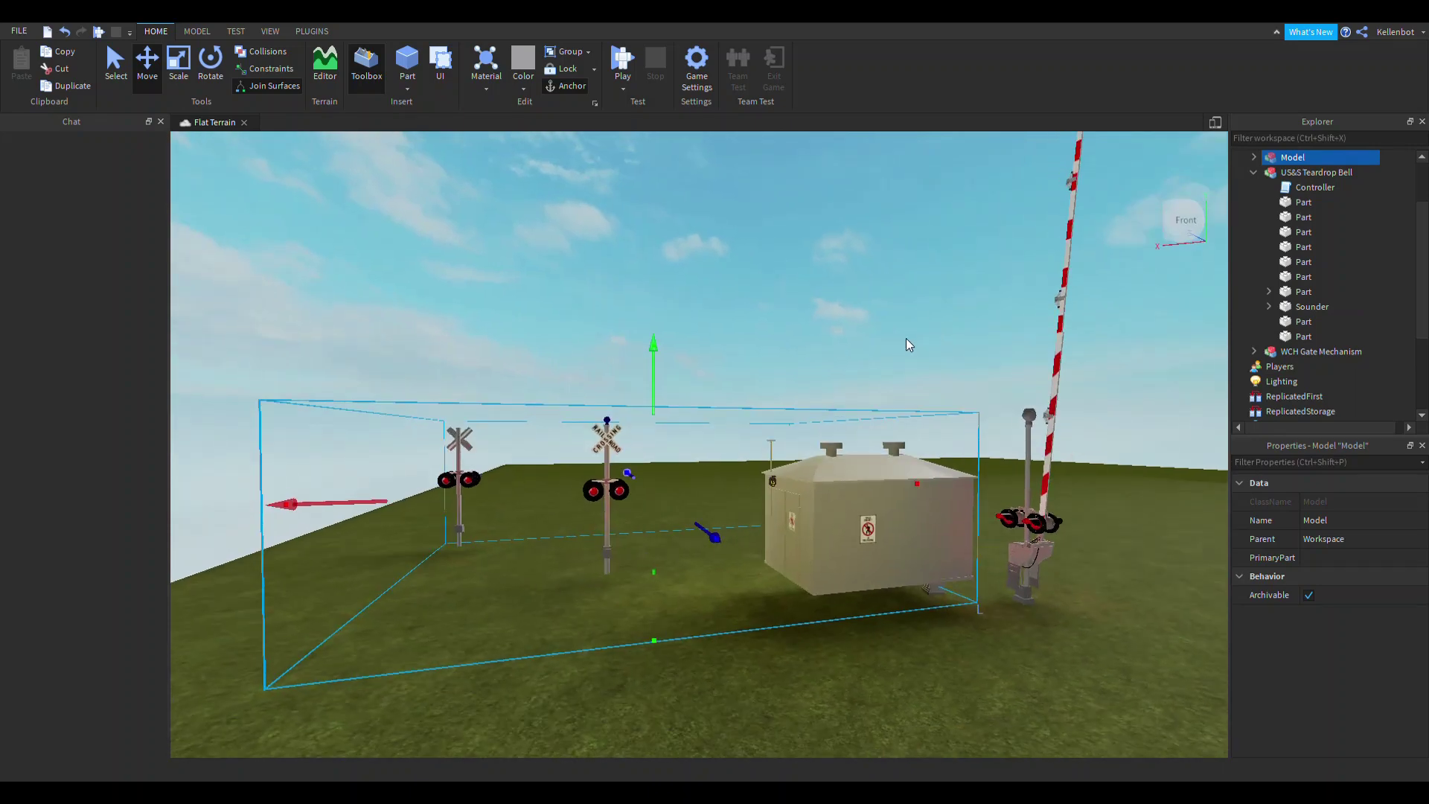
pyautogui.press('Delete')
# Group the ControlBox, Crossing Lights, US&S Teardrop Bell and WCH Gate Mechanism into one model, then deselect it
pyautogui.moveTo(917, 423); pyautogui.dragTo(828, 365, button='right')
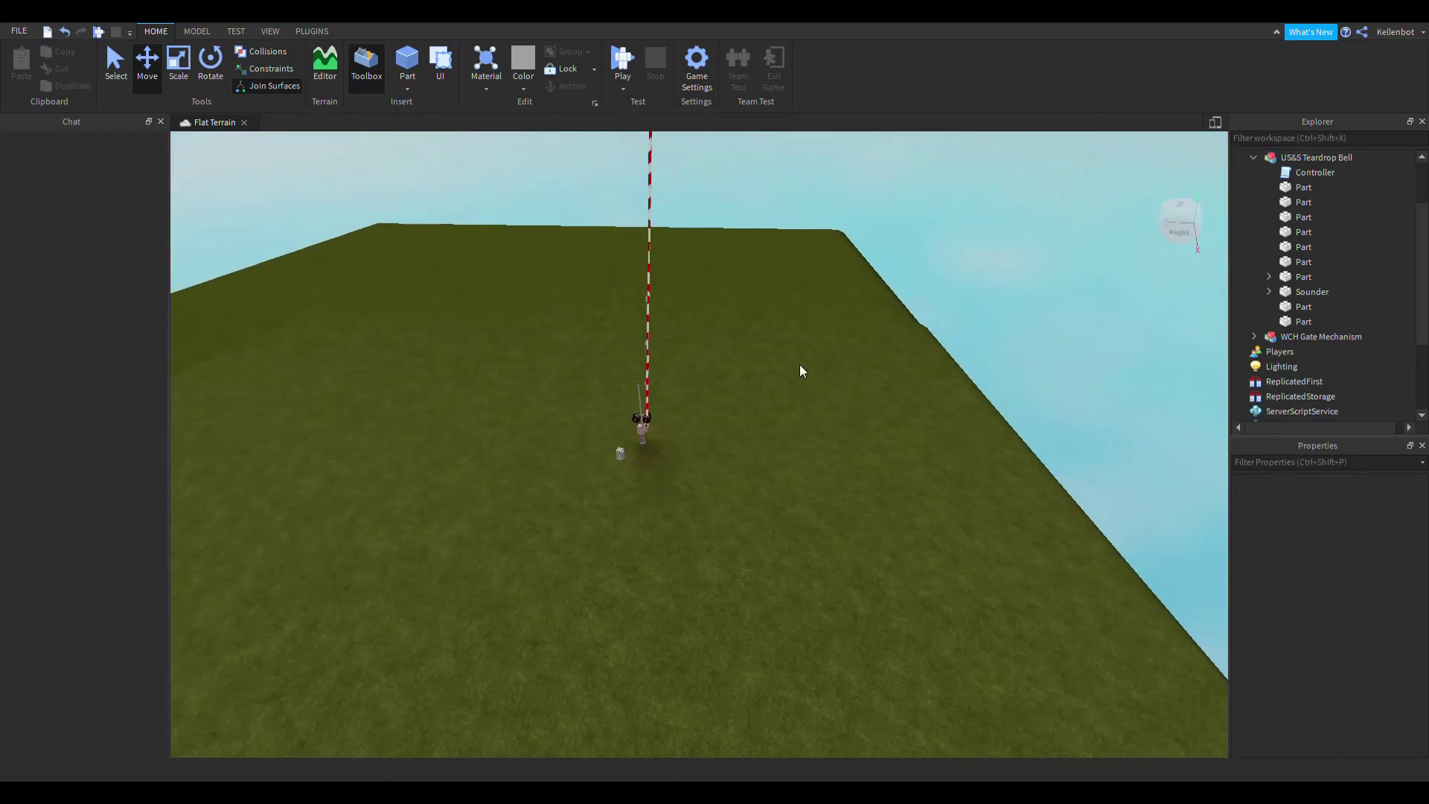
pyautogui.moveTo(583, 312); pyautogui.dragTo(863, 524)
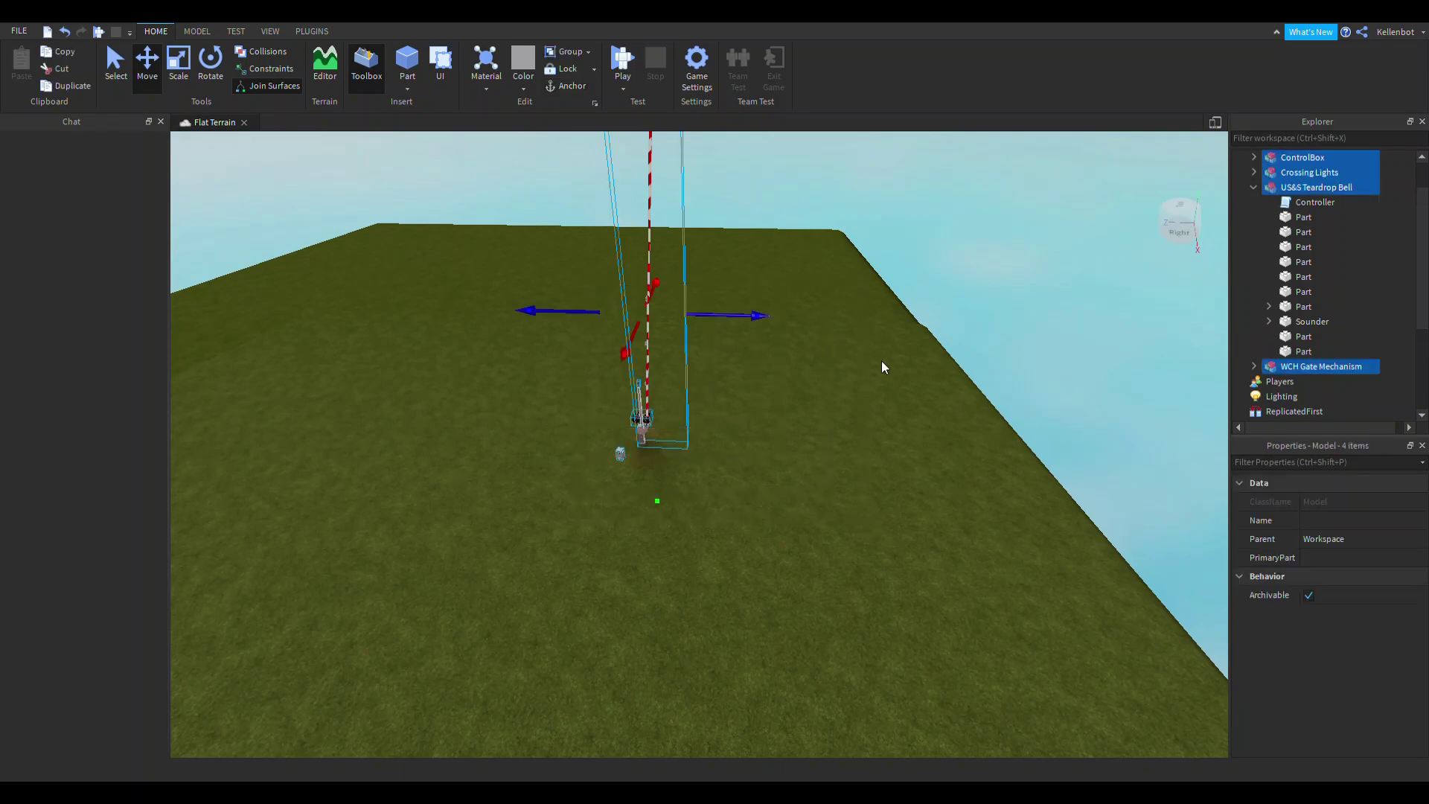
pyautogui.hotkey('ctrl', 'g')
pyautogui.click(851, 427)
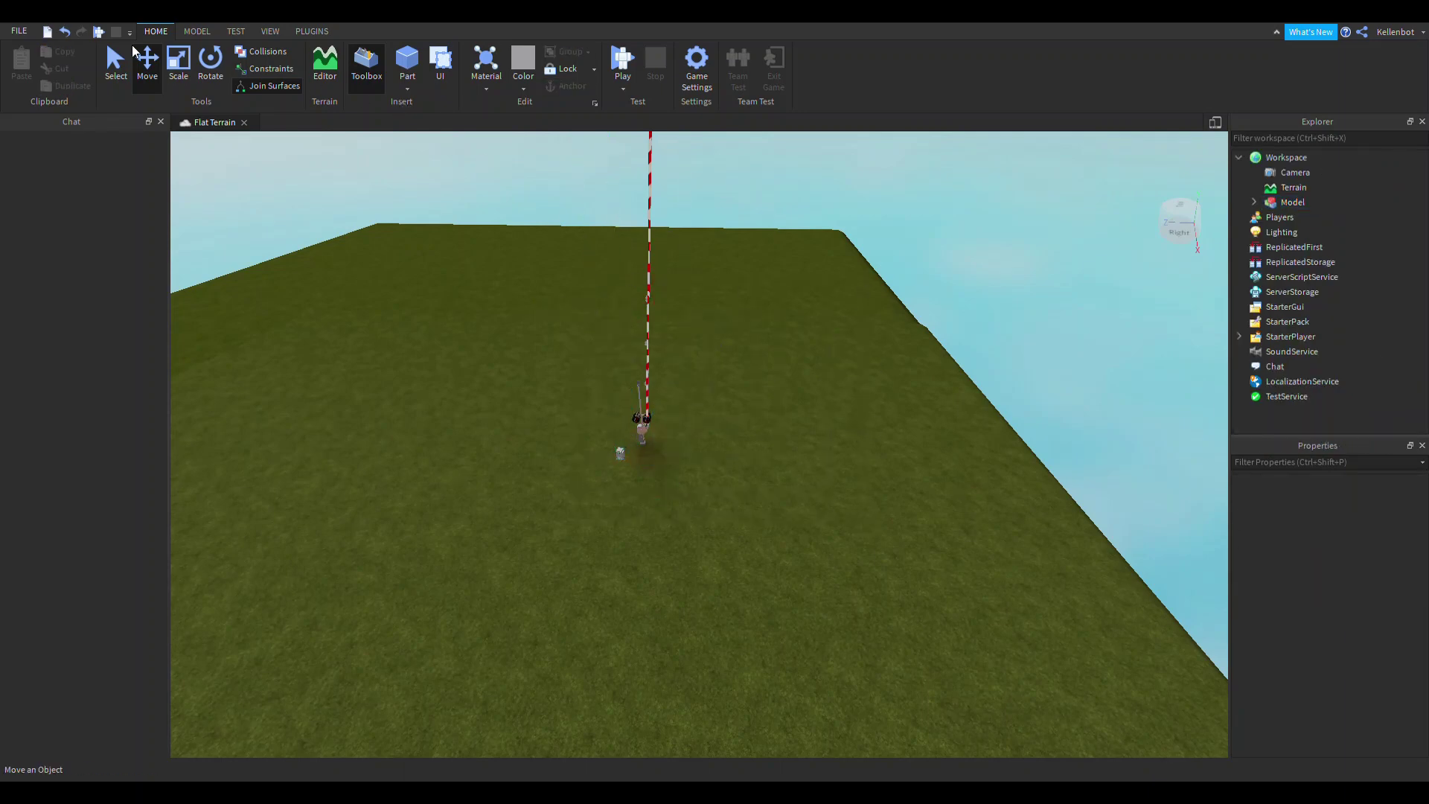
# Play-test the grouped crossing signal and stop the test
pyautogui.click(106, 33)
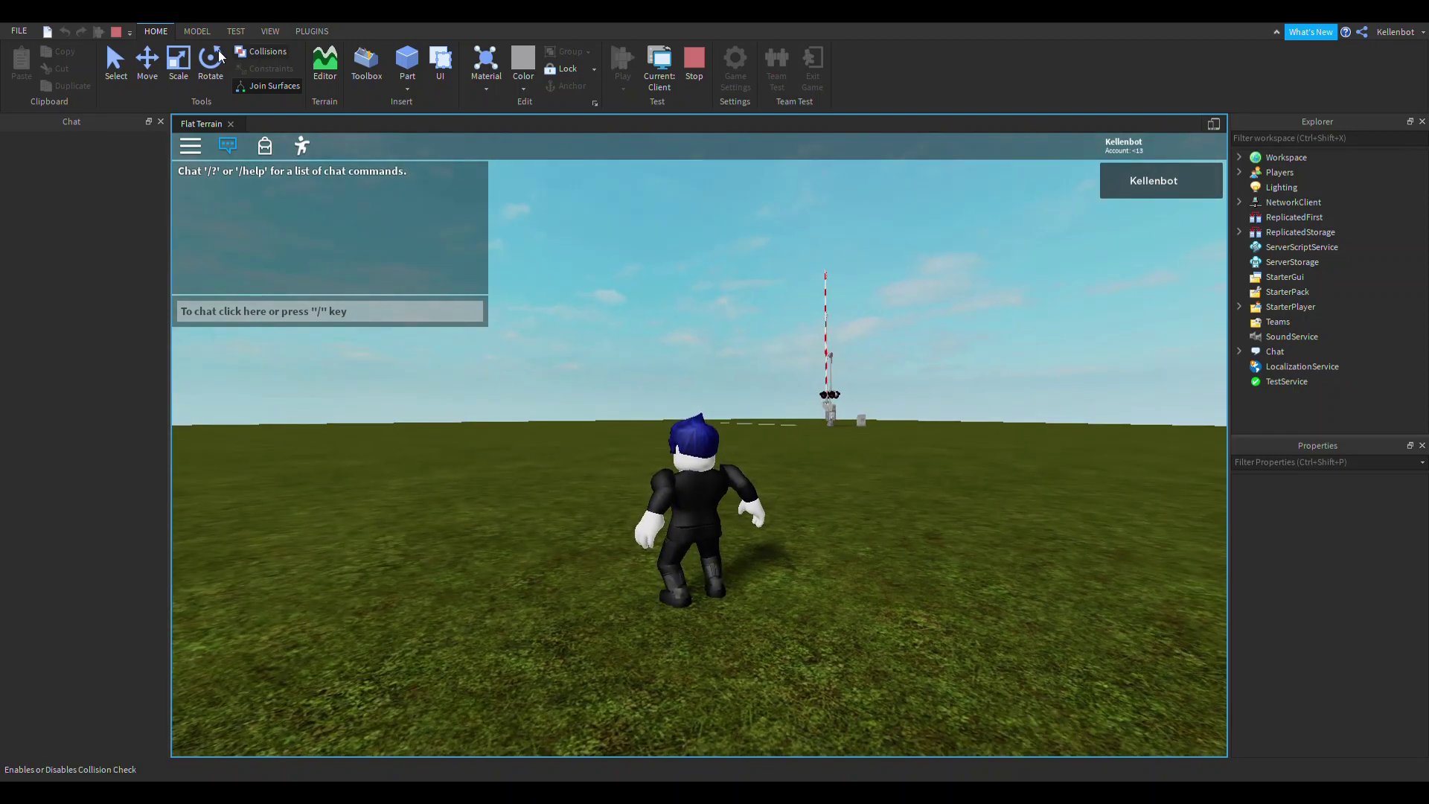
pyautogui.click(116, 32)
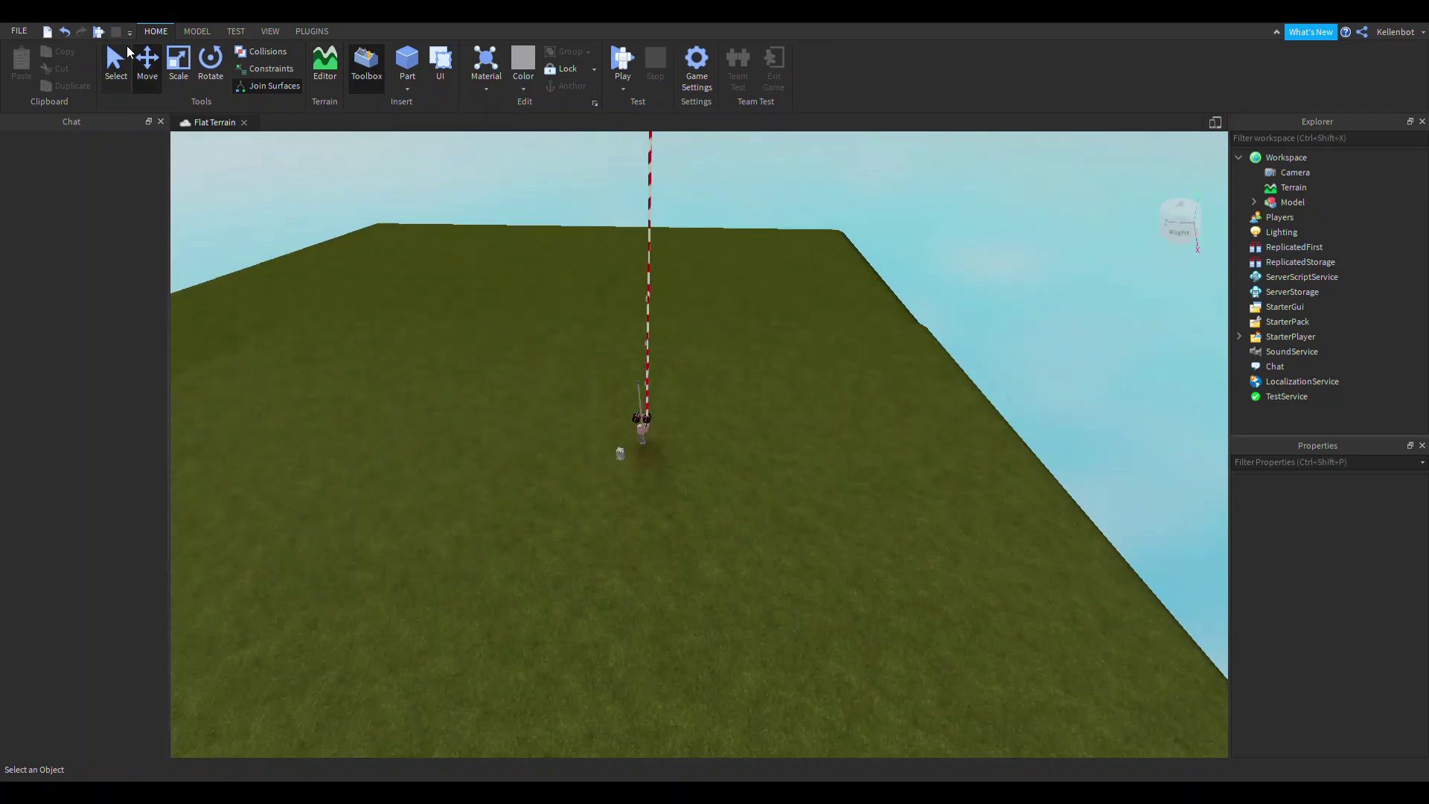
# Focus on the grouped model, expand its WCH Gate Mechanism and select the first Arm
pyautogui.press('w')
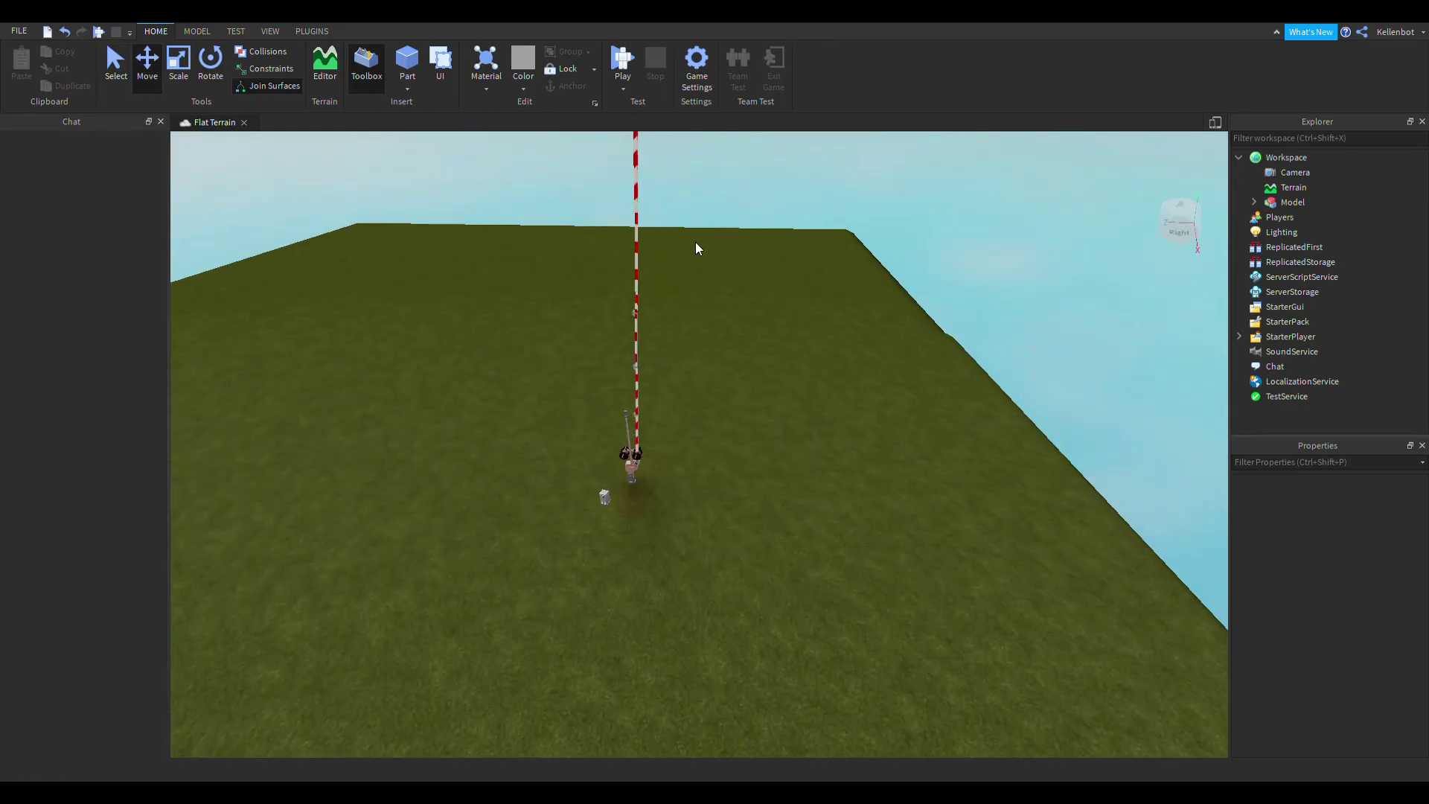
pyautogui.click(402, 388)
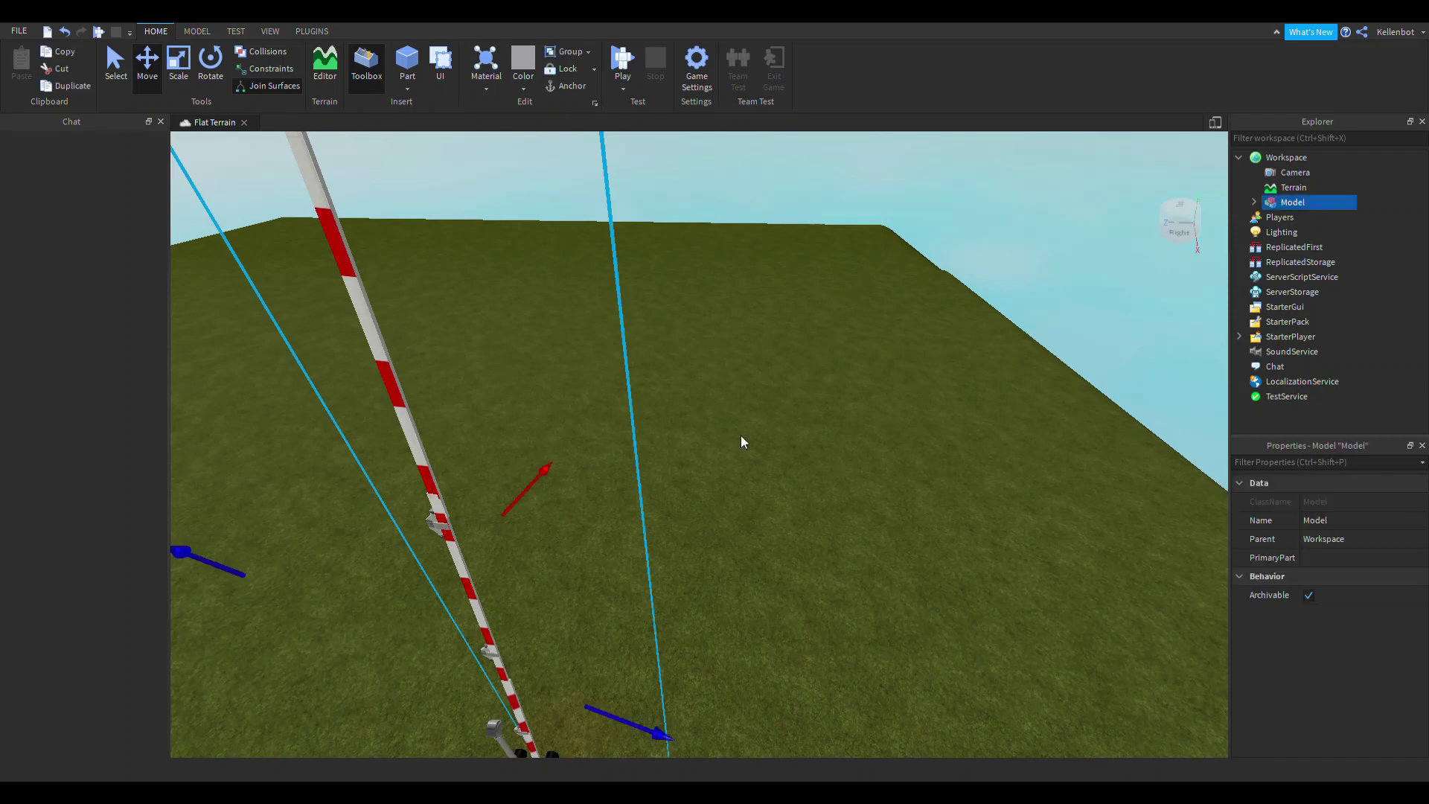
pyautogui.moveTo(740, 439); pyautogui.dragTo(811, 457, button='right')
pyautogui.press('f')
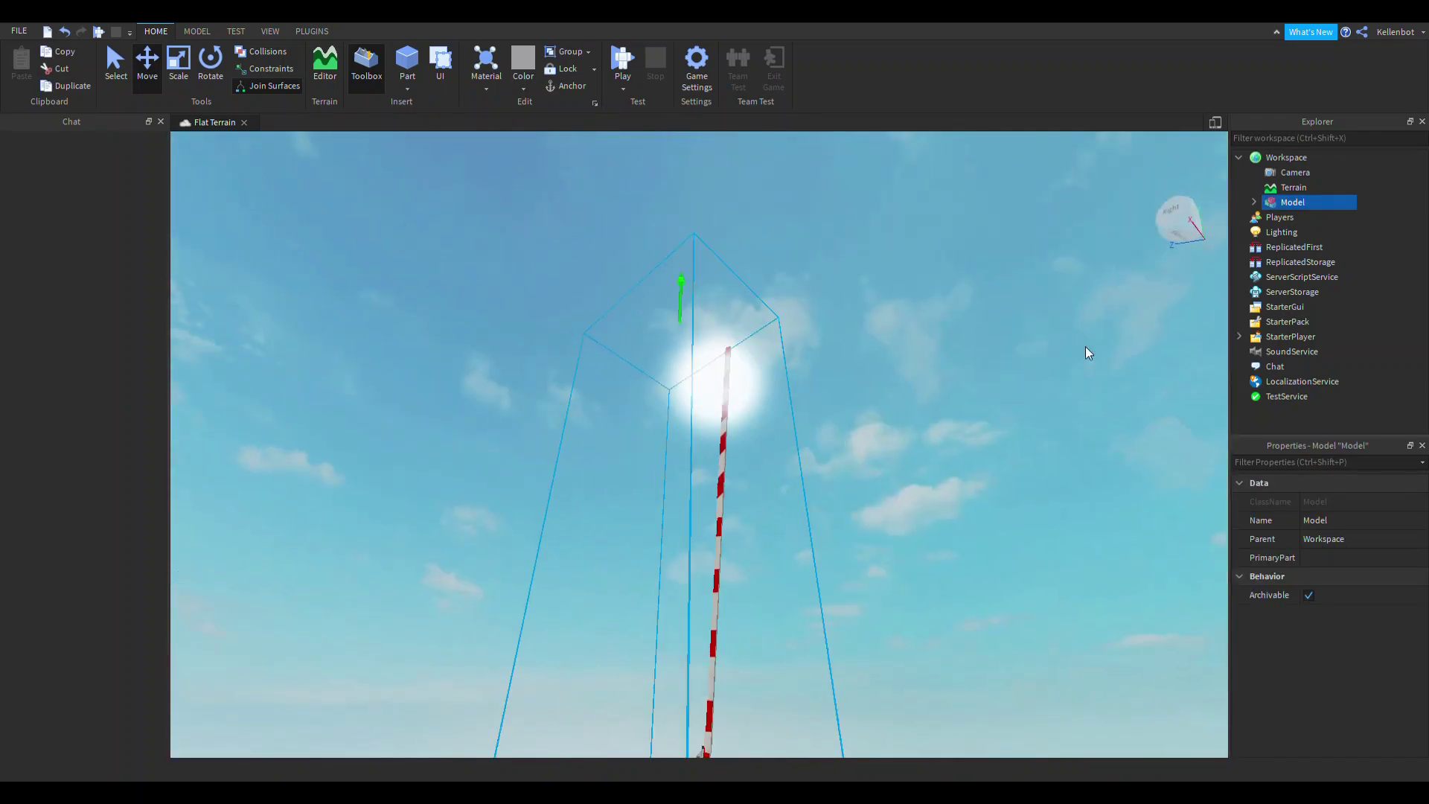
pyautogui.click(1253, 202)
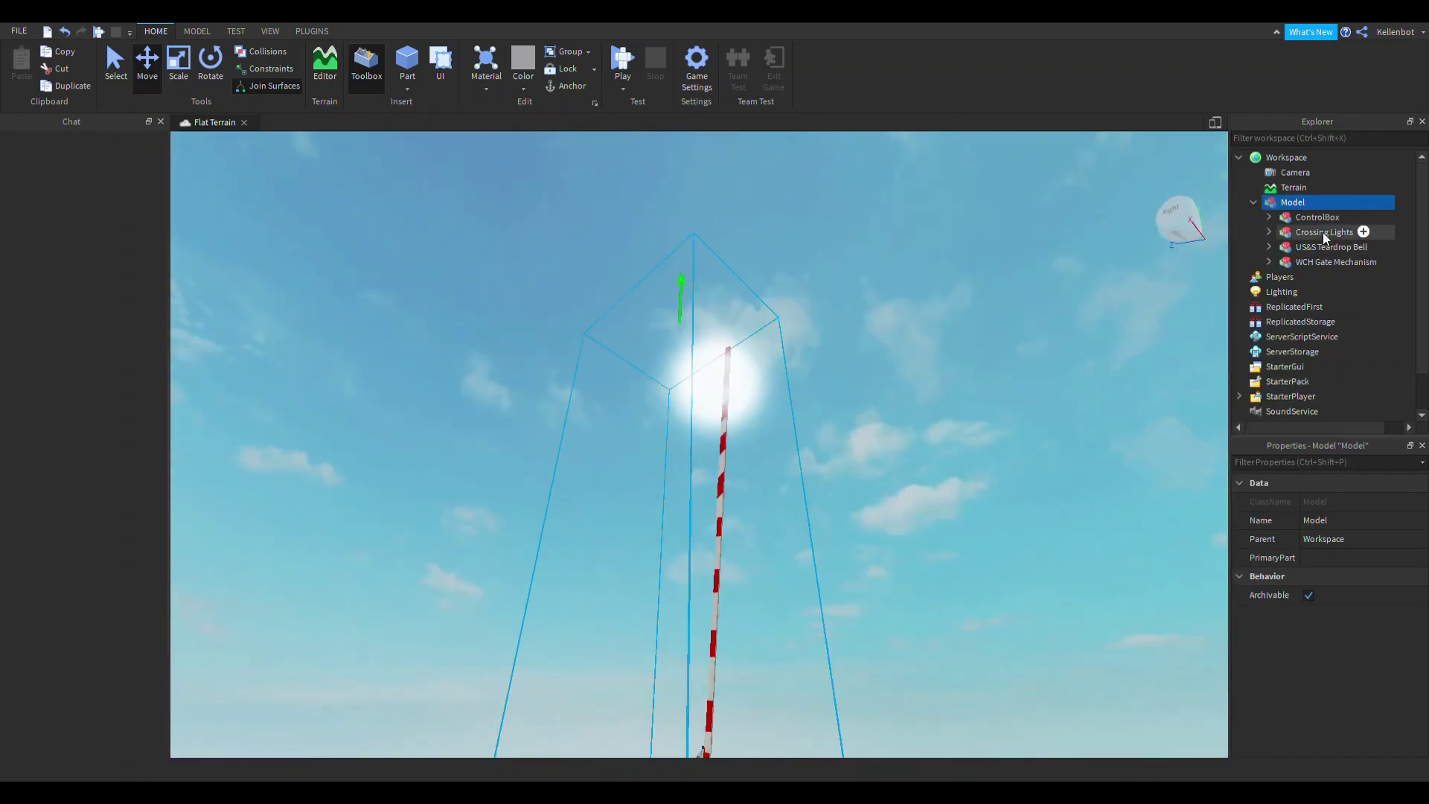
pyautogui.click(1267, 221)
pyautogui.click(1268, 222)
pyautogui.click(1269, 262)
pyautogui.click(1314, 278)
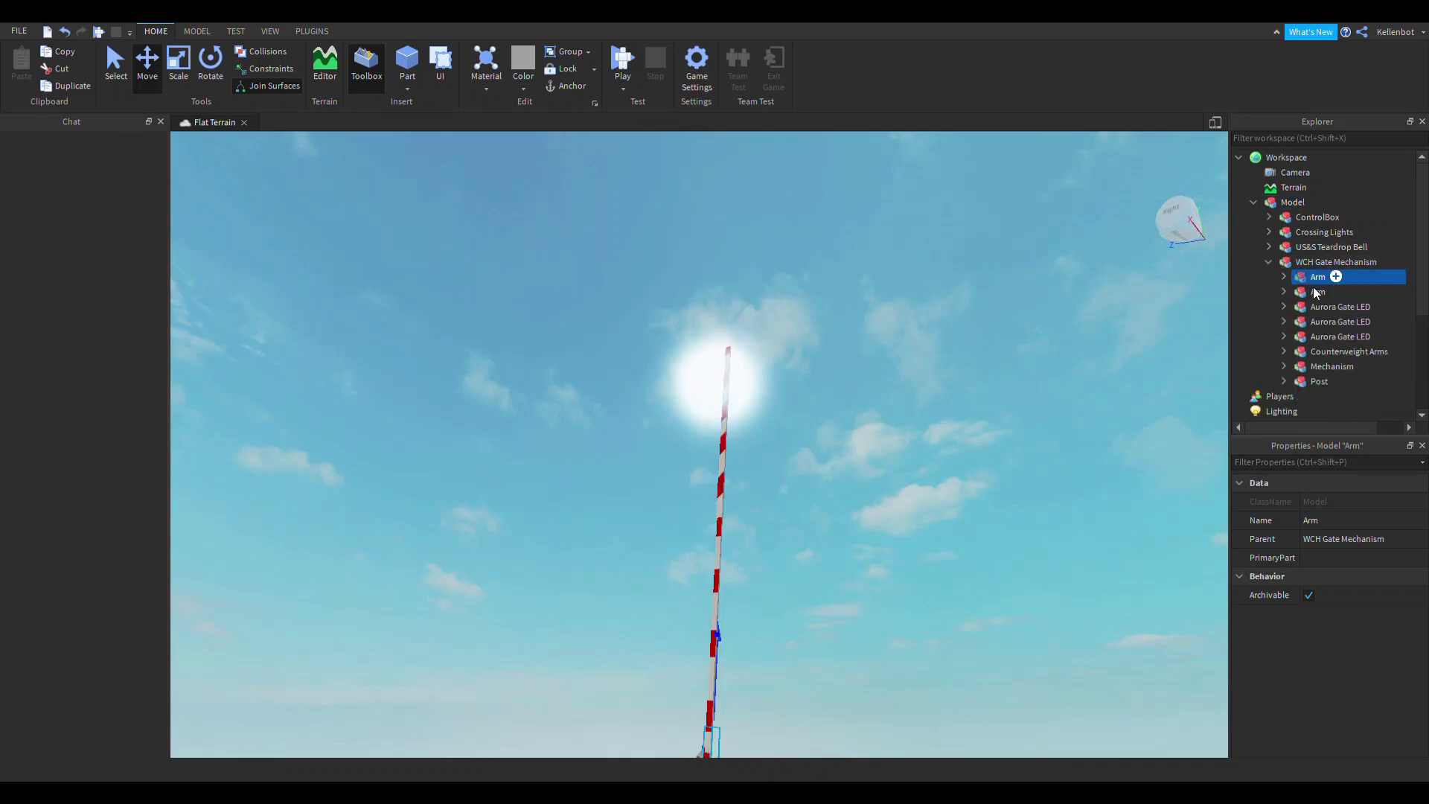
# Examine the contents of the two Arm models in the WCH Gate Mechanism, including the attachments and welds in the first Arm's parts
pyautogui.hscroll(-2, 1312, 287)
pyautogui.click(1253, 290)
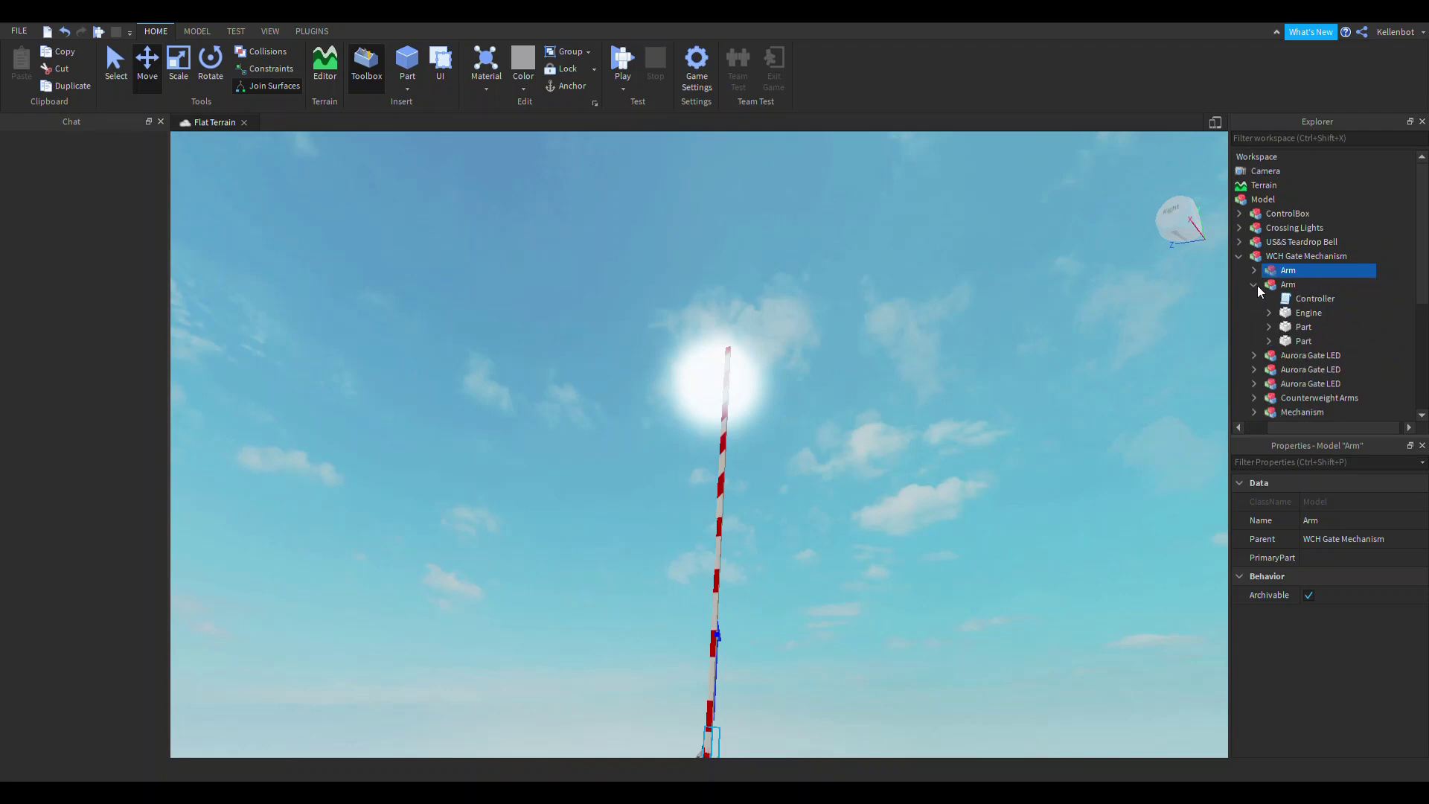
pyautogui.click(1257, 284)
pyautogui.click(1256, 270)
pyautogui.click(1268, 298)
pyautogui.click(1269, 297)
pyautogui.click(1269, 313)
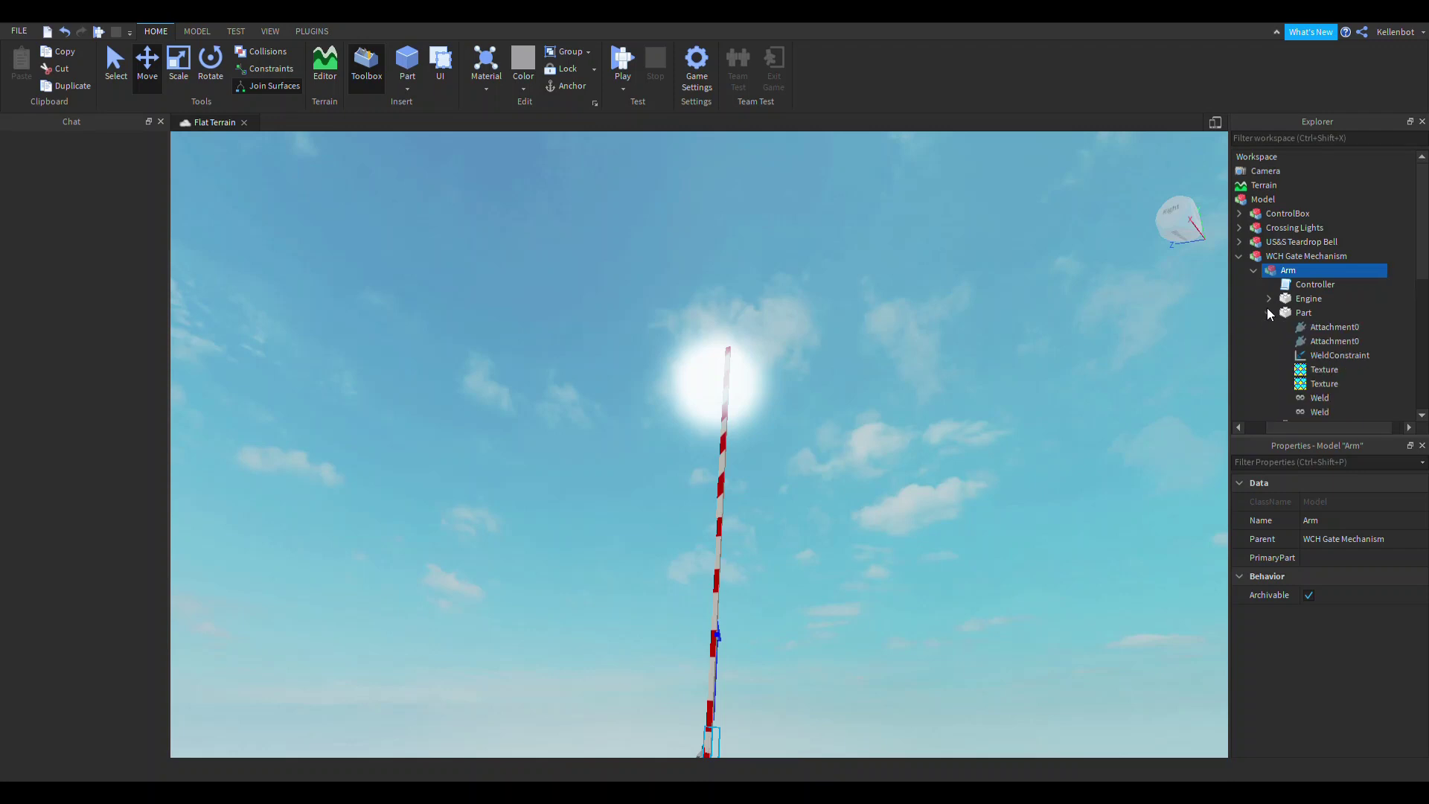
pyautogui.click(1269, 309)
pyautogui.click(1268, 324)
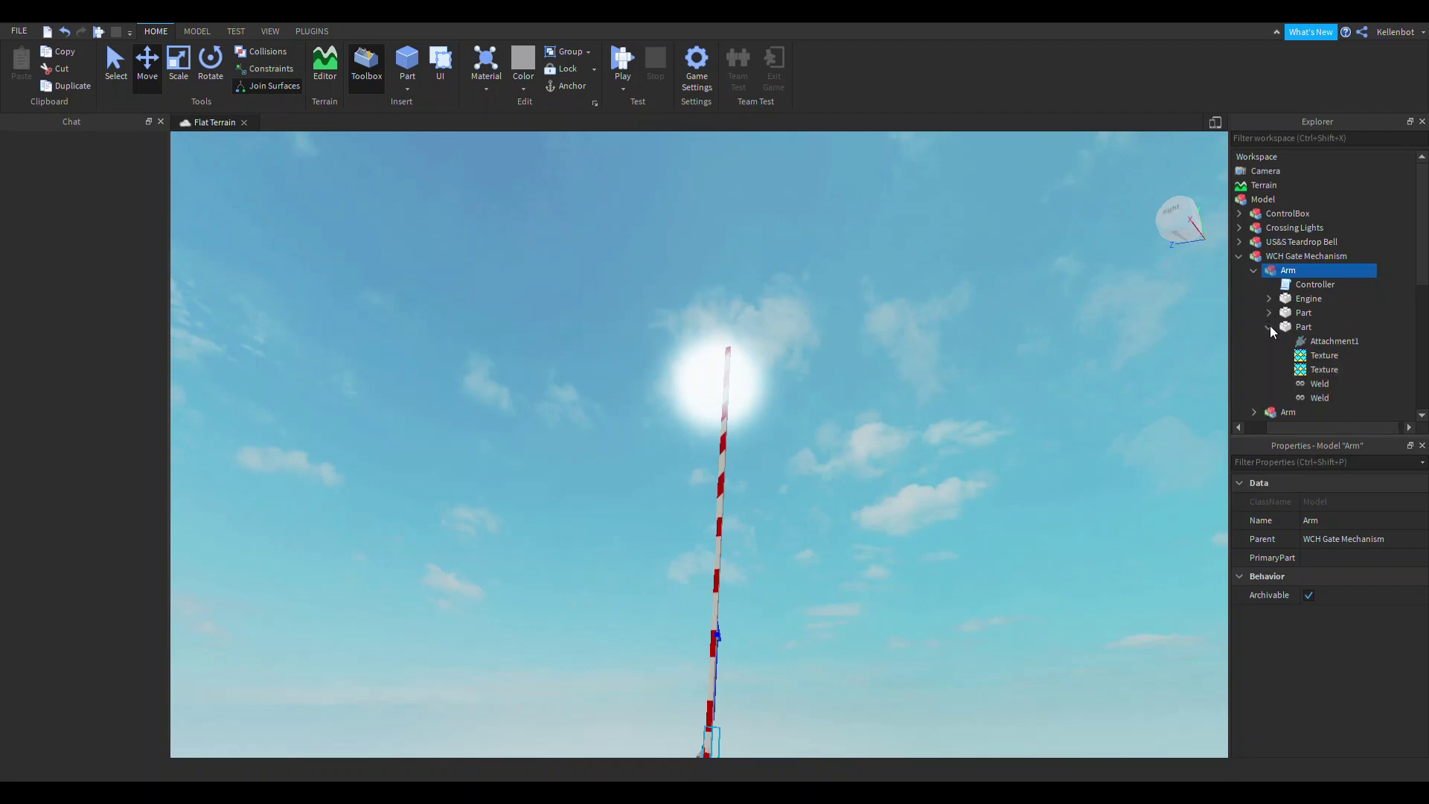
pyautogui.click(1271, 324)
# Identify the two gate Arm models, nest the upper one inside the lower Arm that holds the Engine, and deselect it
pyautogui.moveTo(855, 451); pyautogui.dragTo(855, 448, button='right')
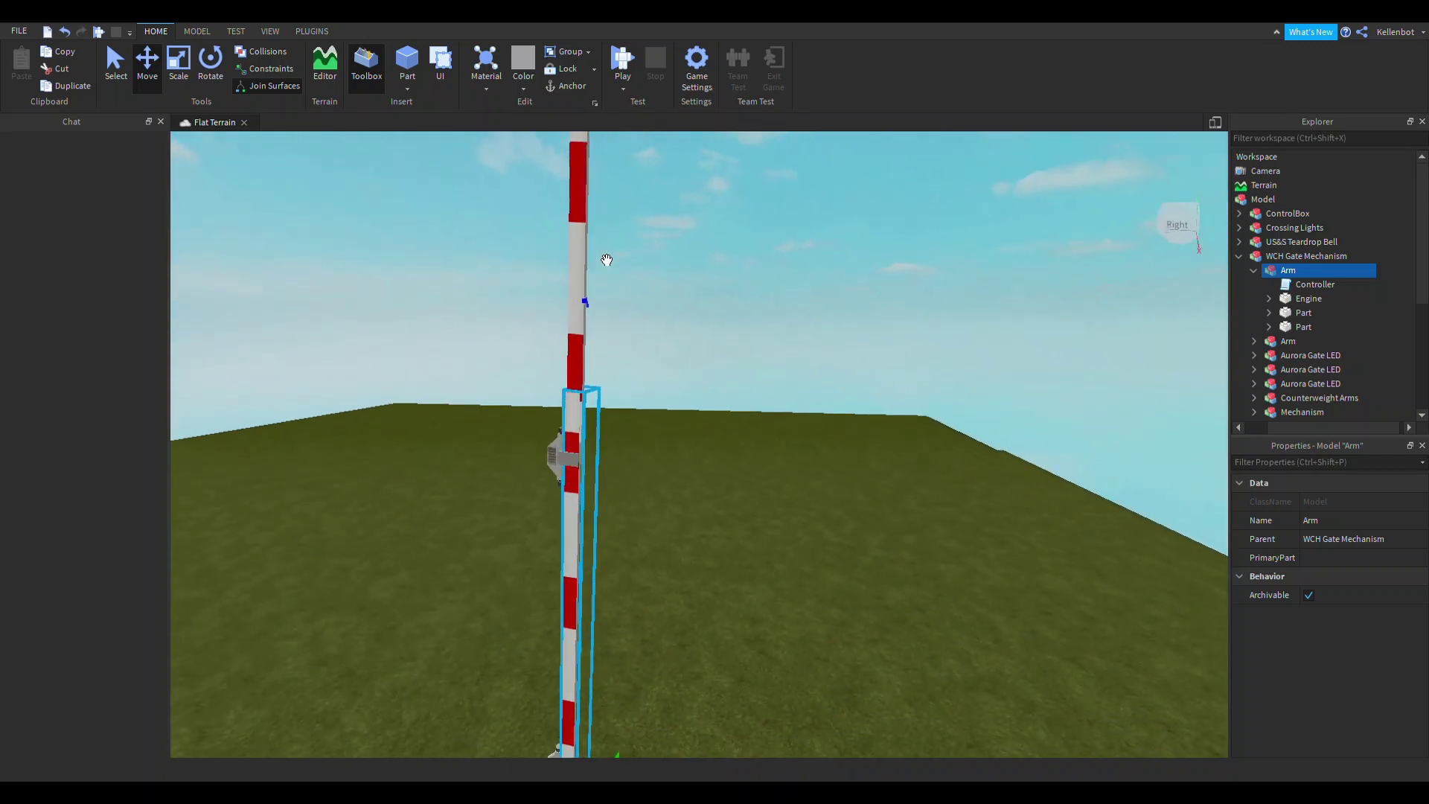
pyautogui.click(599, 198)
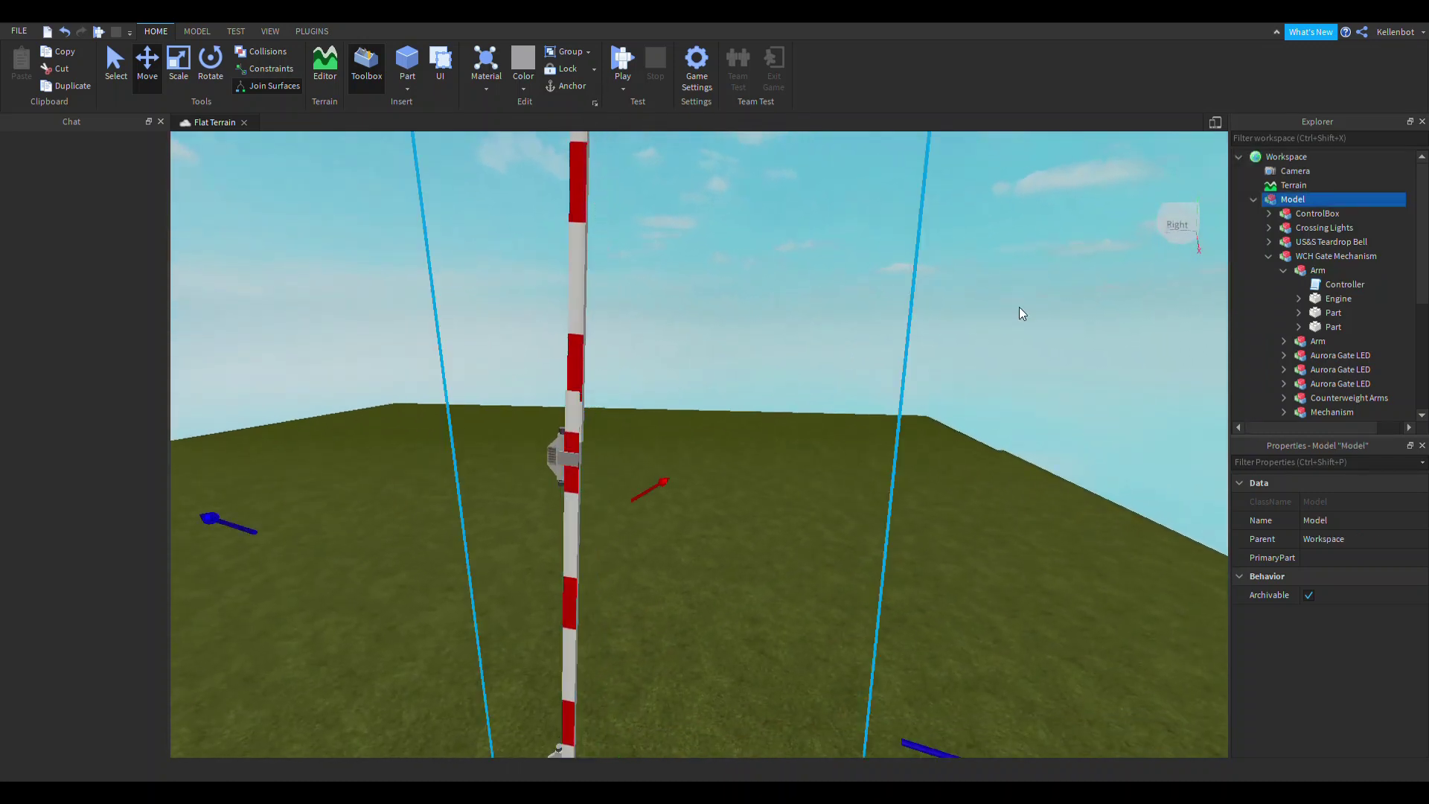
pyautogui.click(1268, 256)
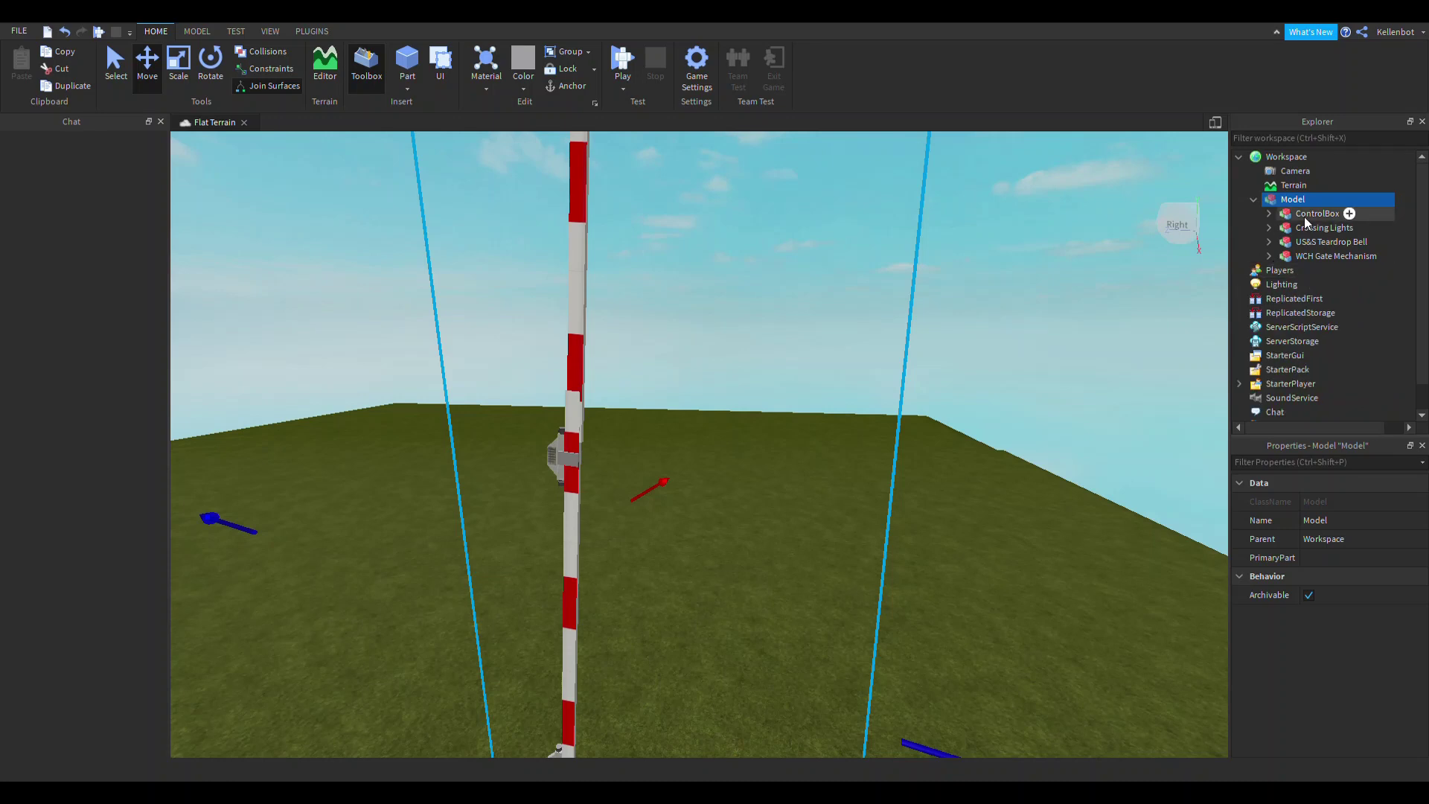
pyautogui.click(1269, 256)
pyautogui.click(1283, 277)
pyautogui.click(1289, 280)
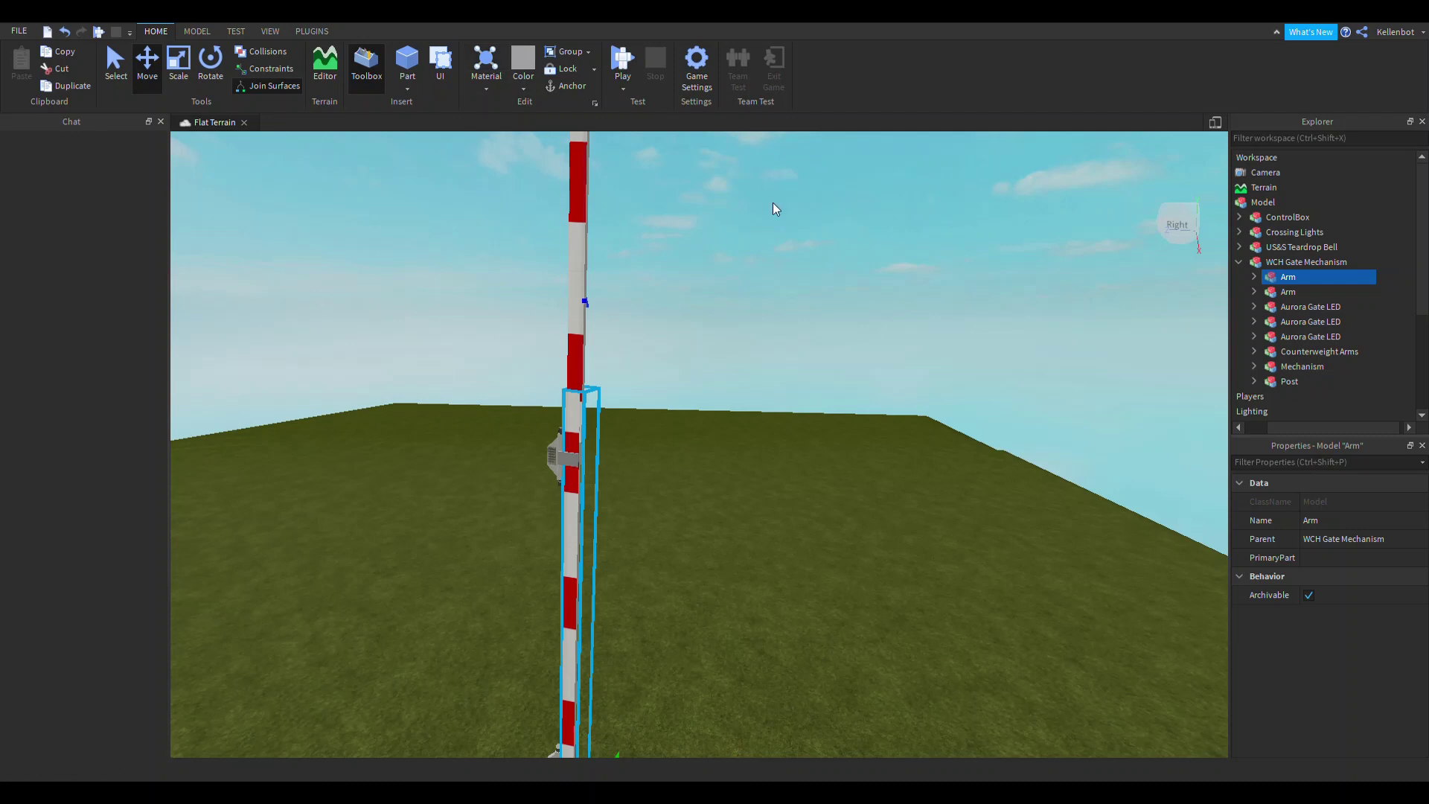
pyautogui.moveTo(773, 208); pyautogui.dragTo(774, 210, button='right')
pyautogui.click(1277, 292)
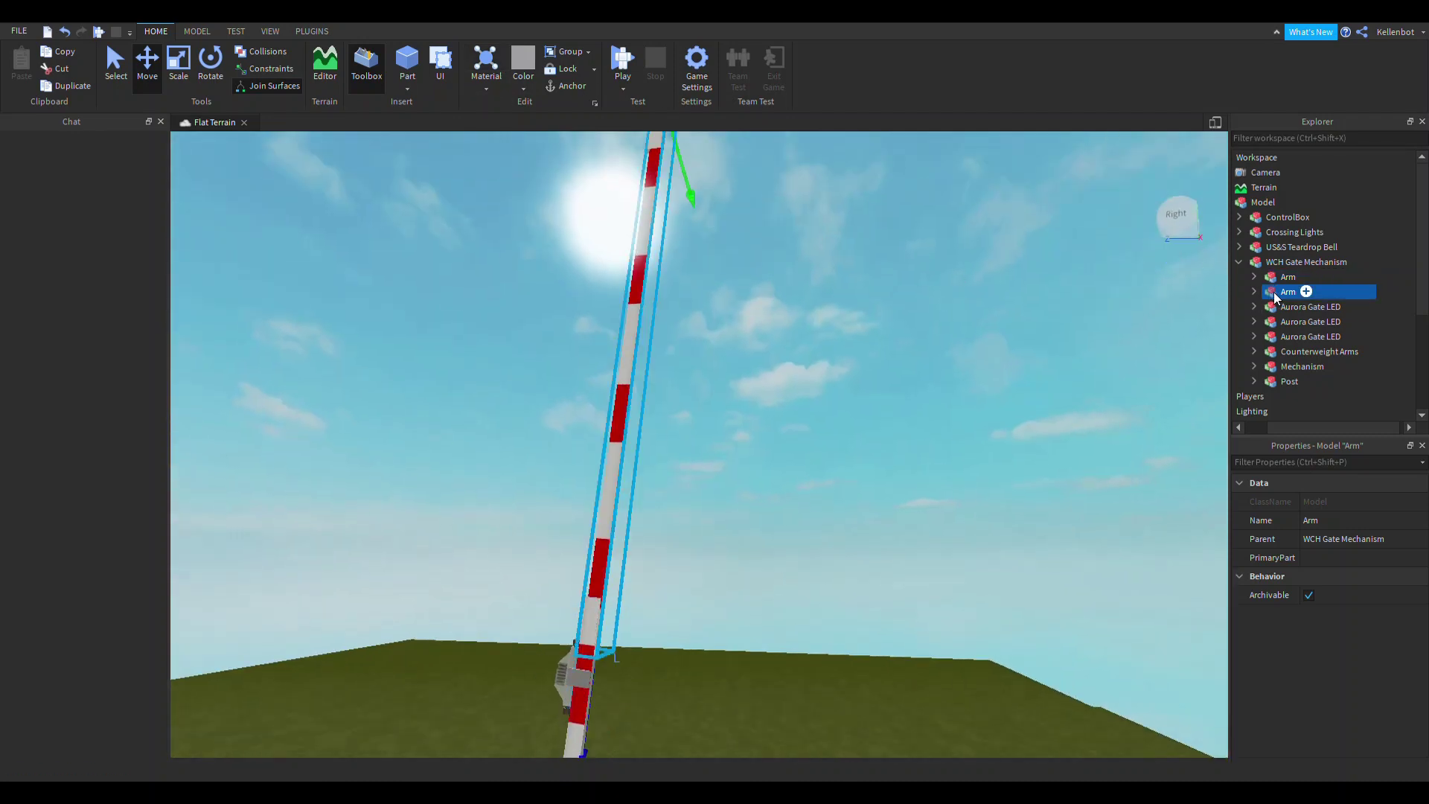
pyautogui.moveTo(1274, 292); pyautogui.dragTo(1287, 277)
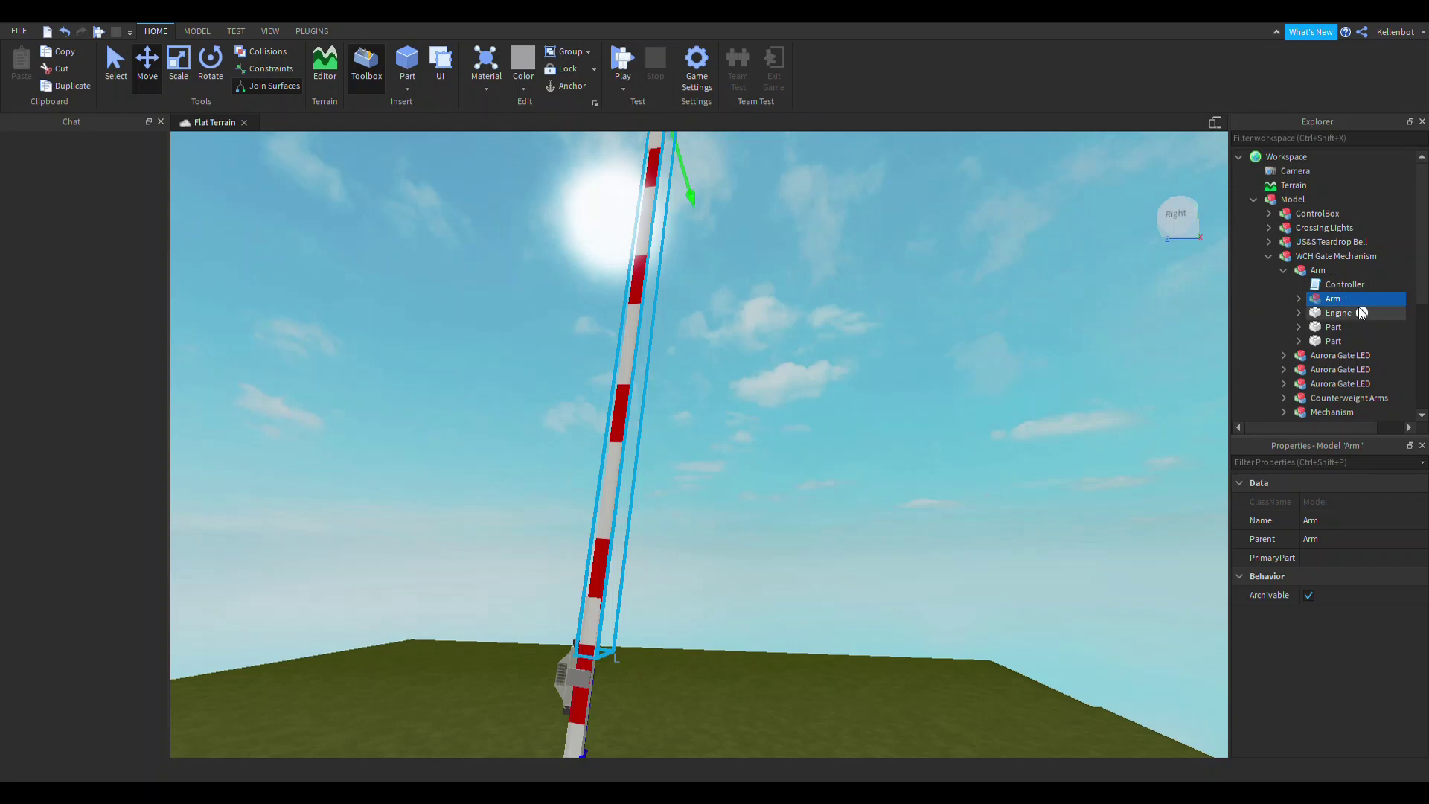
pyautogui.click(804, 289)
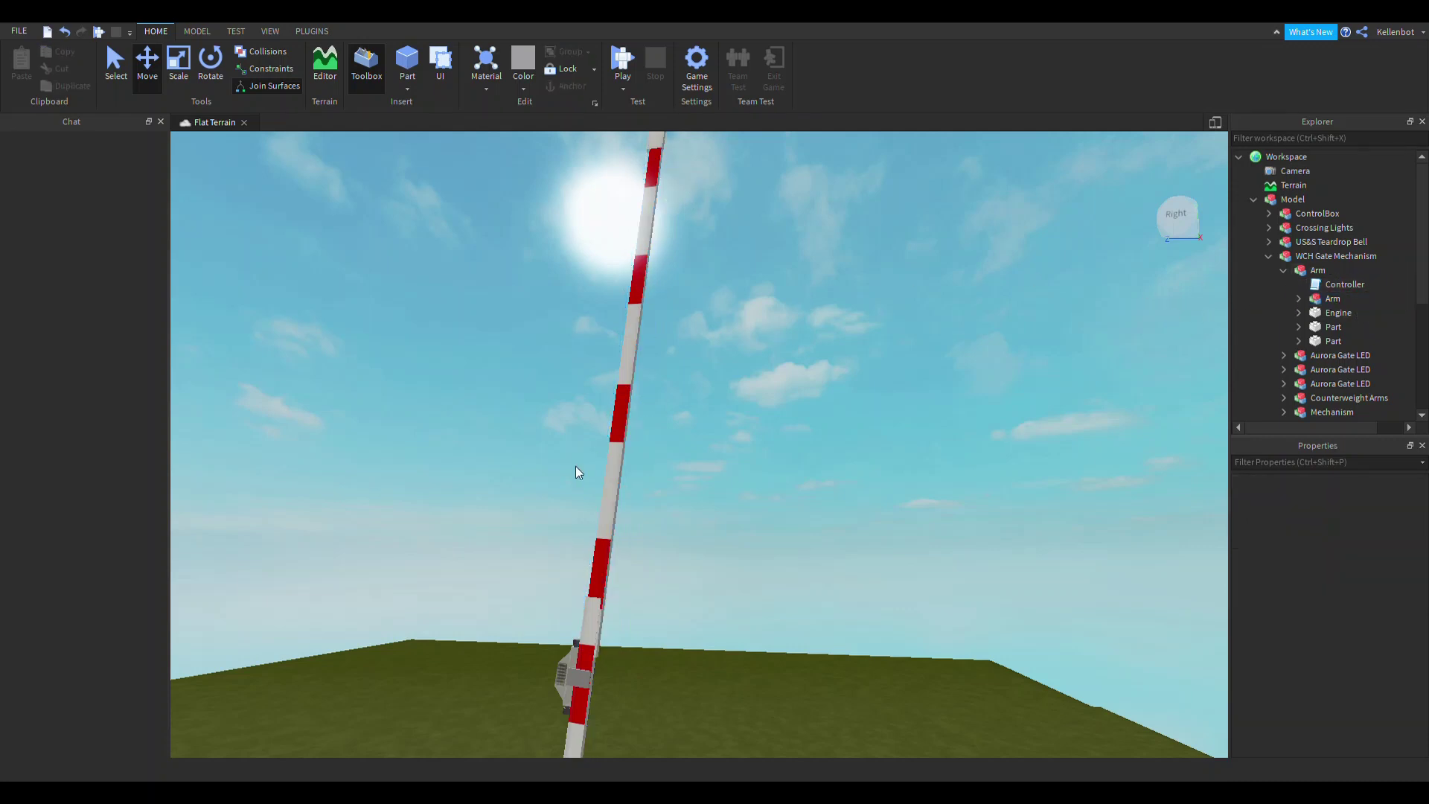
# Play-test the gate with its nested upper arm and stop the test
pyautogui.click(98, 33)
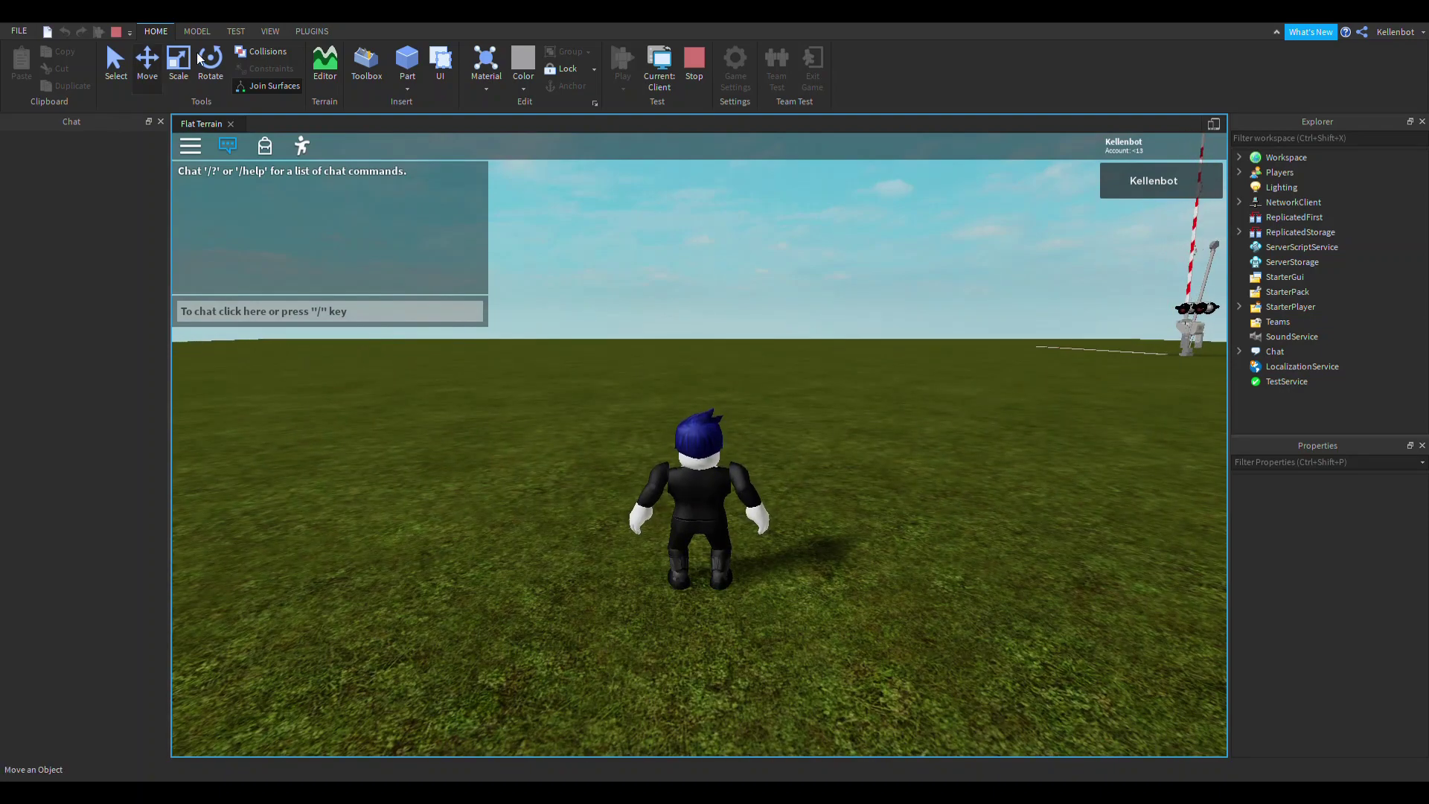
pyautogui.click(117, 33)
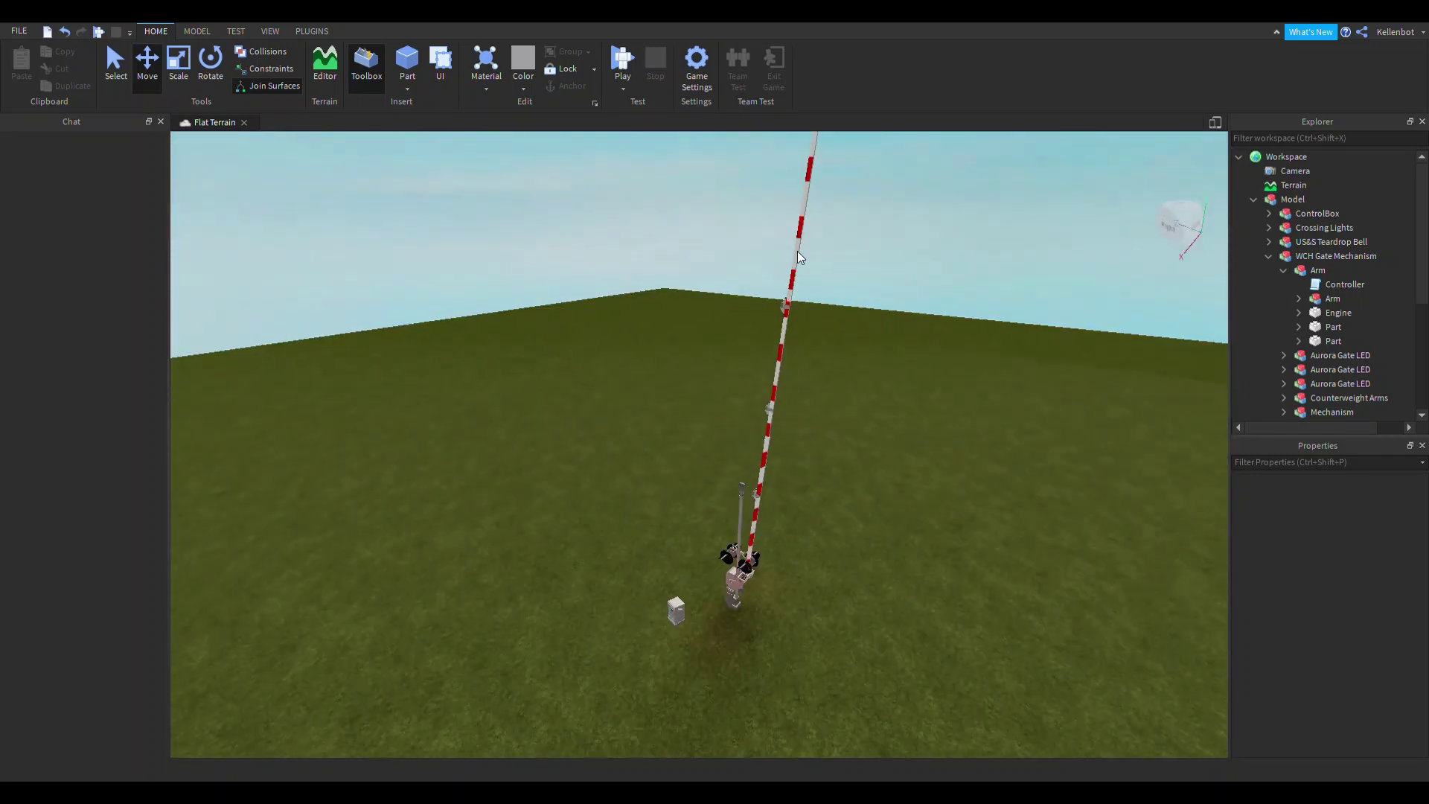
# Delete the upper gate Arm nested inside the WCH Gate Mechanism's main Arm
pyautogui.click(797, 253)
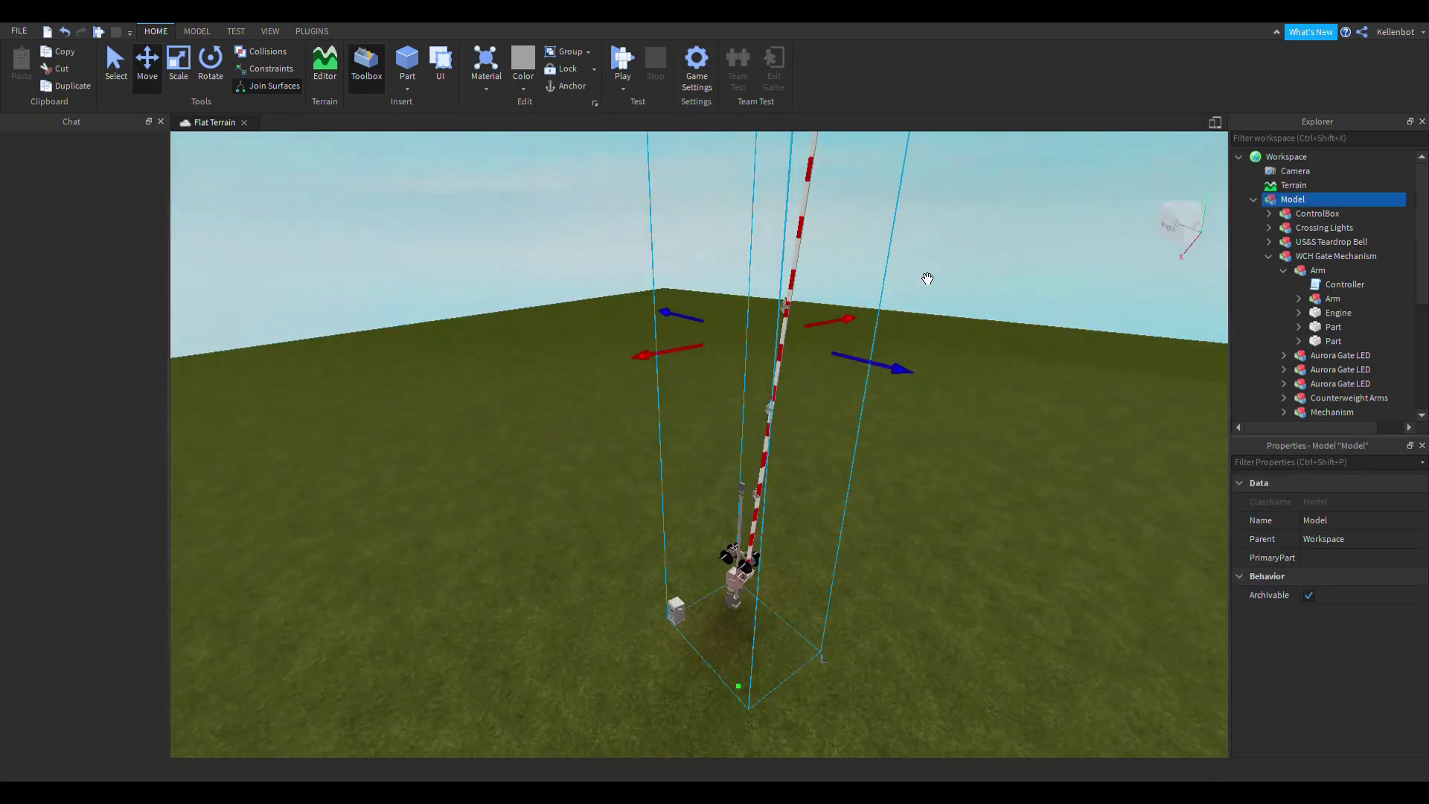
pyautogui.click(1267, 257)
pyautogui.click(1269, 261)
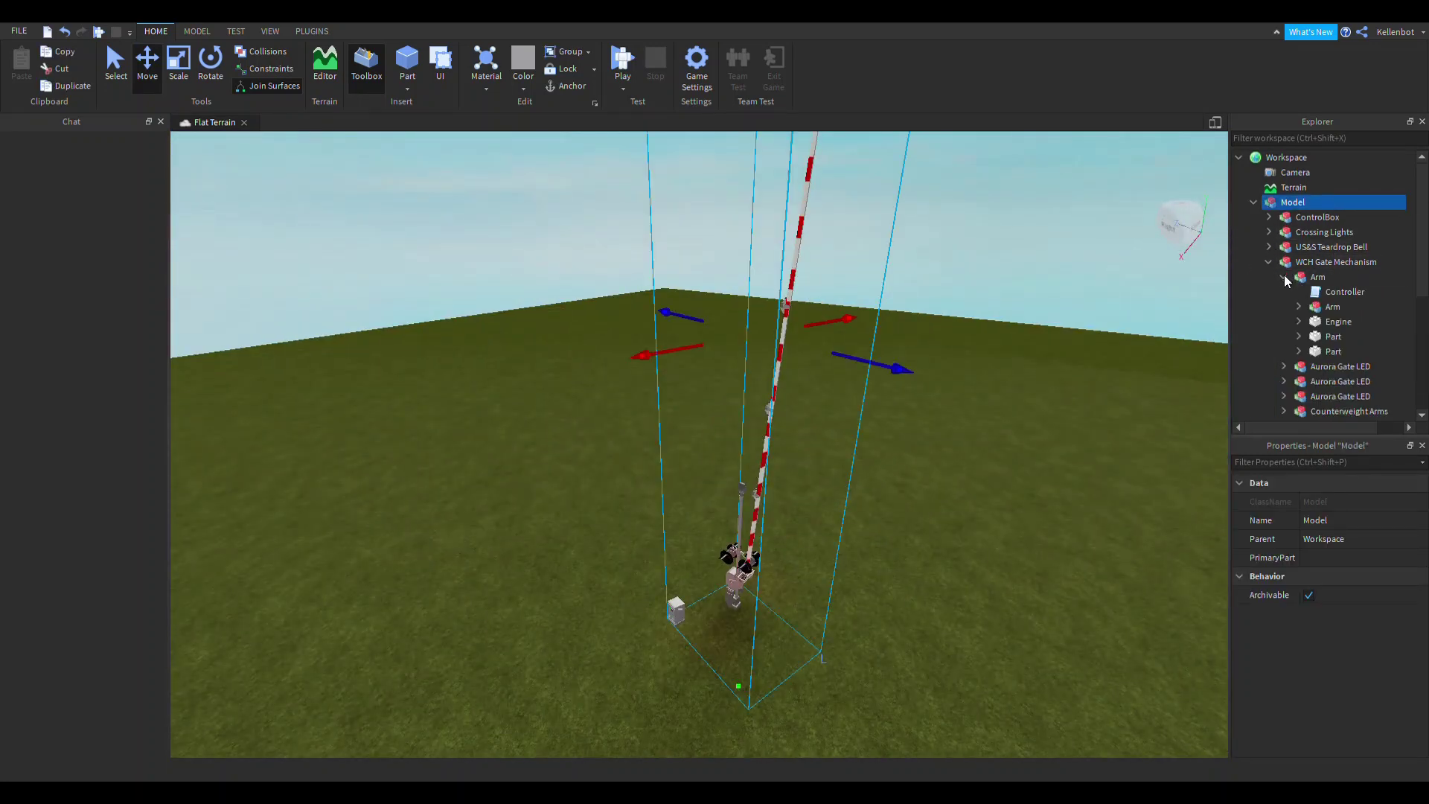
pyautogui.click(1329, 306)
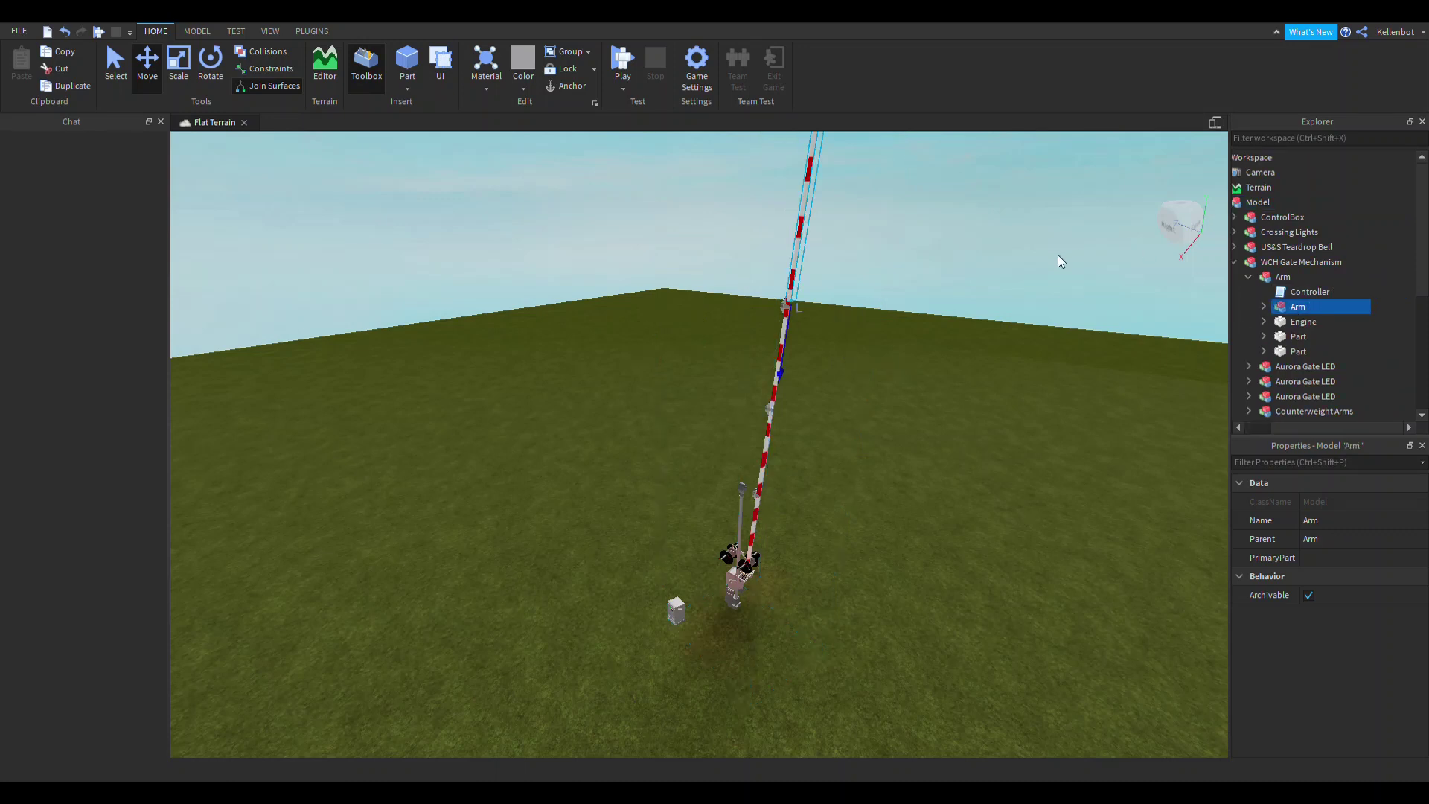
pyautogui.press('f')
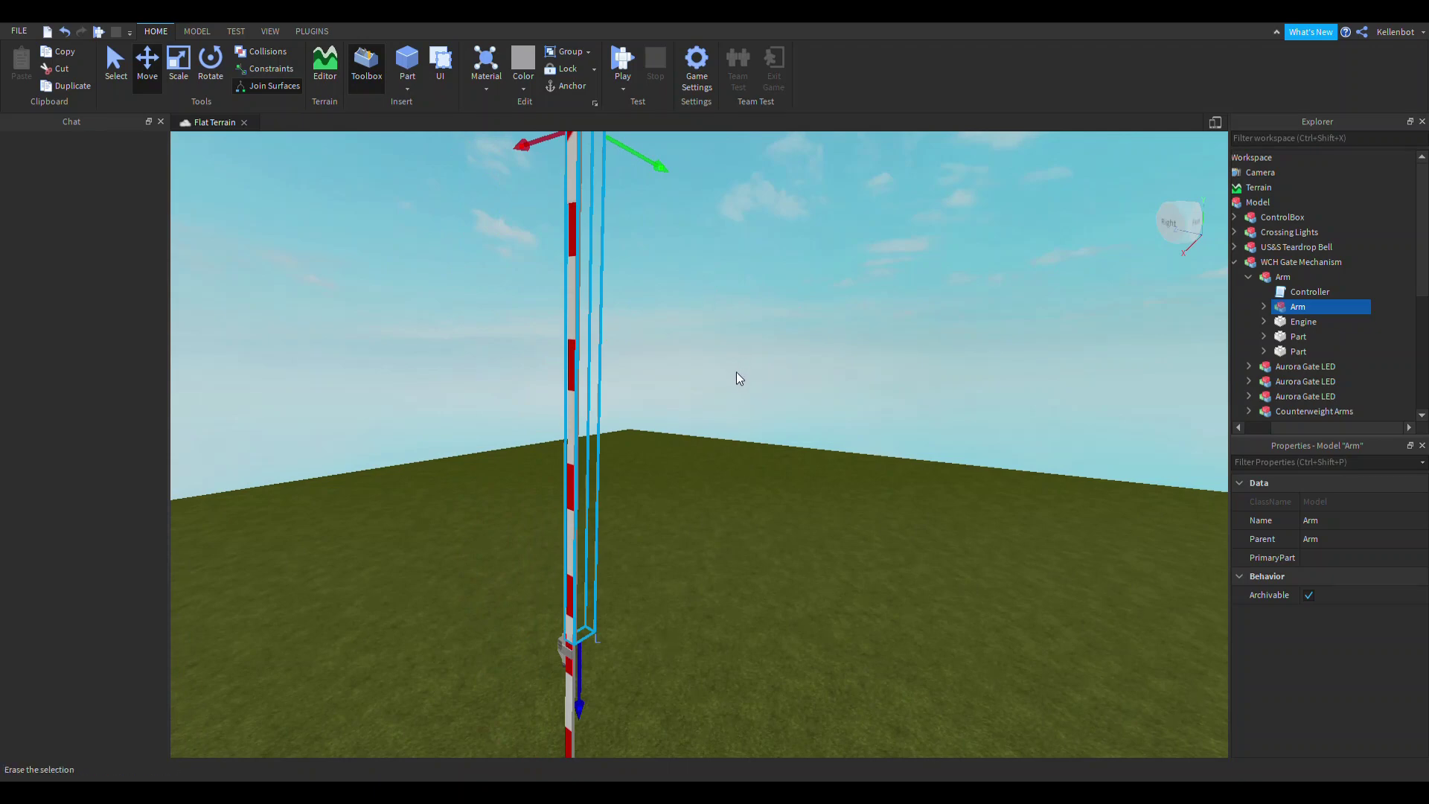
pyautogui.press('Delete')
# Check the shortened gate arm and start a play test of the crossing signal
pyautogui.scroll(-5, 726, 417)
pyautogui.moveTo(727, 417); pyautogui.dragTo(736, 381, button='right')
pyautogui.scroll(5, 734, 373)
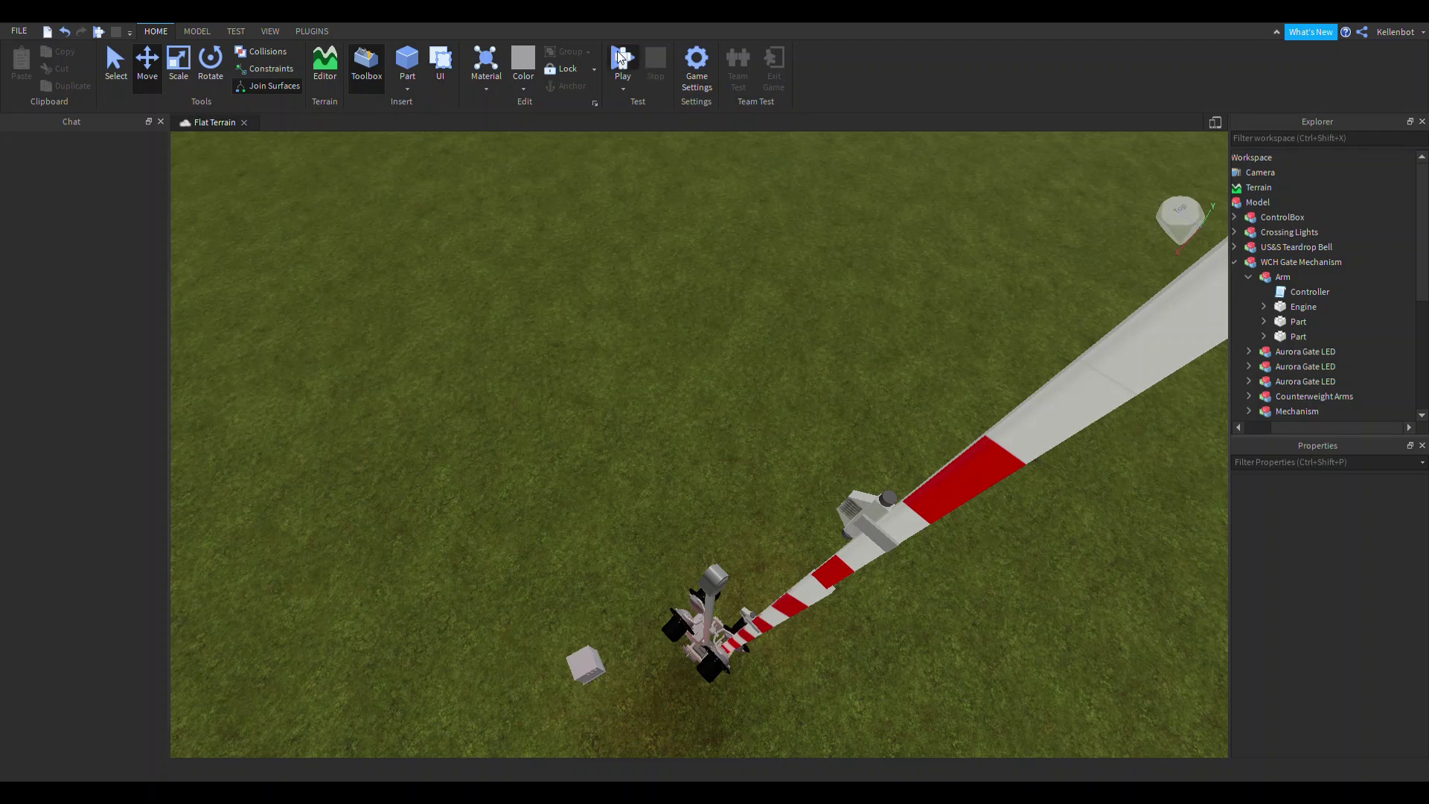
pyautogui.click(619, 58)
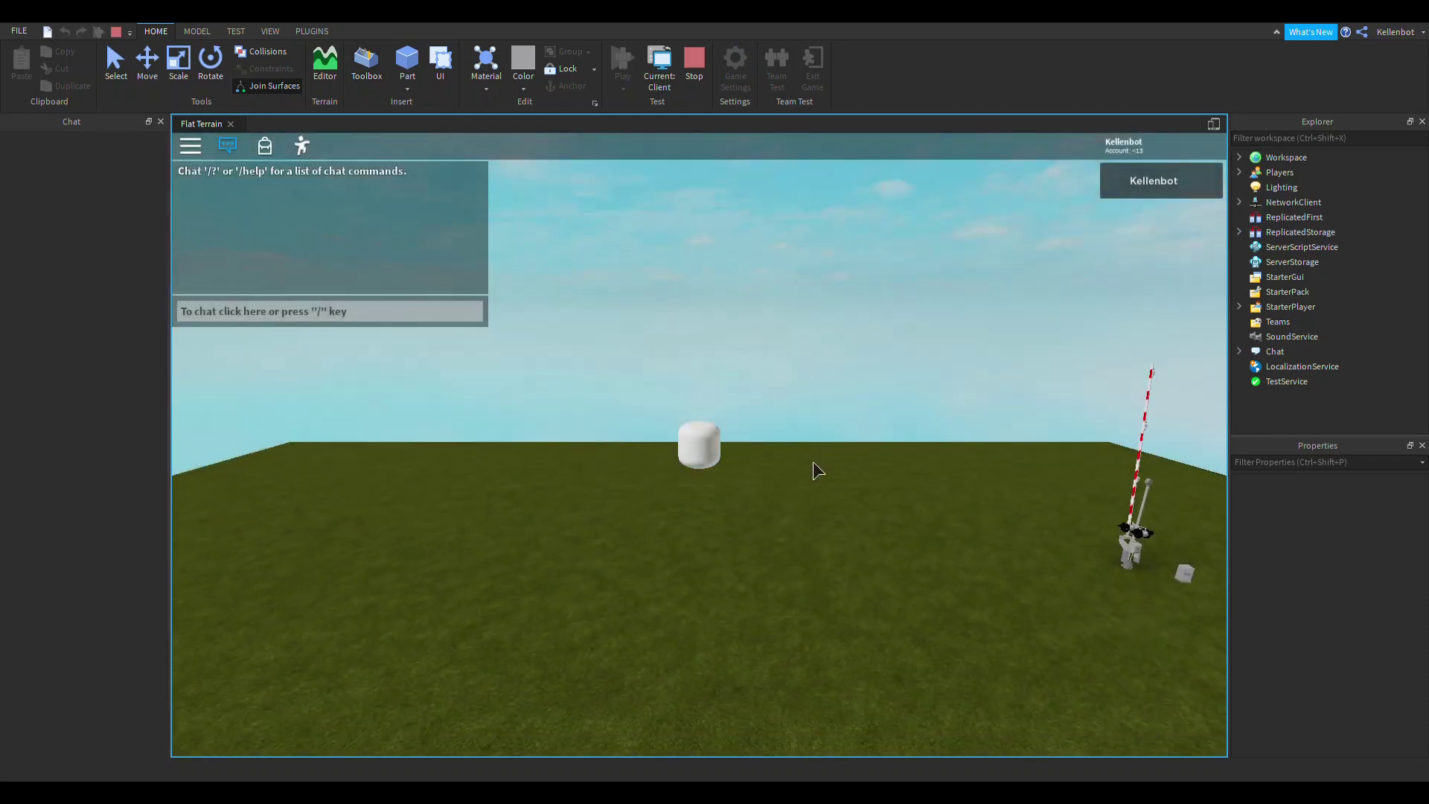
# Walk the character to the ControlBox and trigger its red control to activate the crossing signal
pyautogui.press('w')
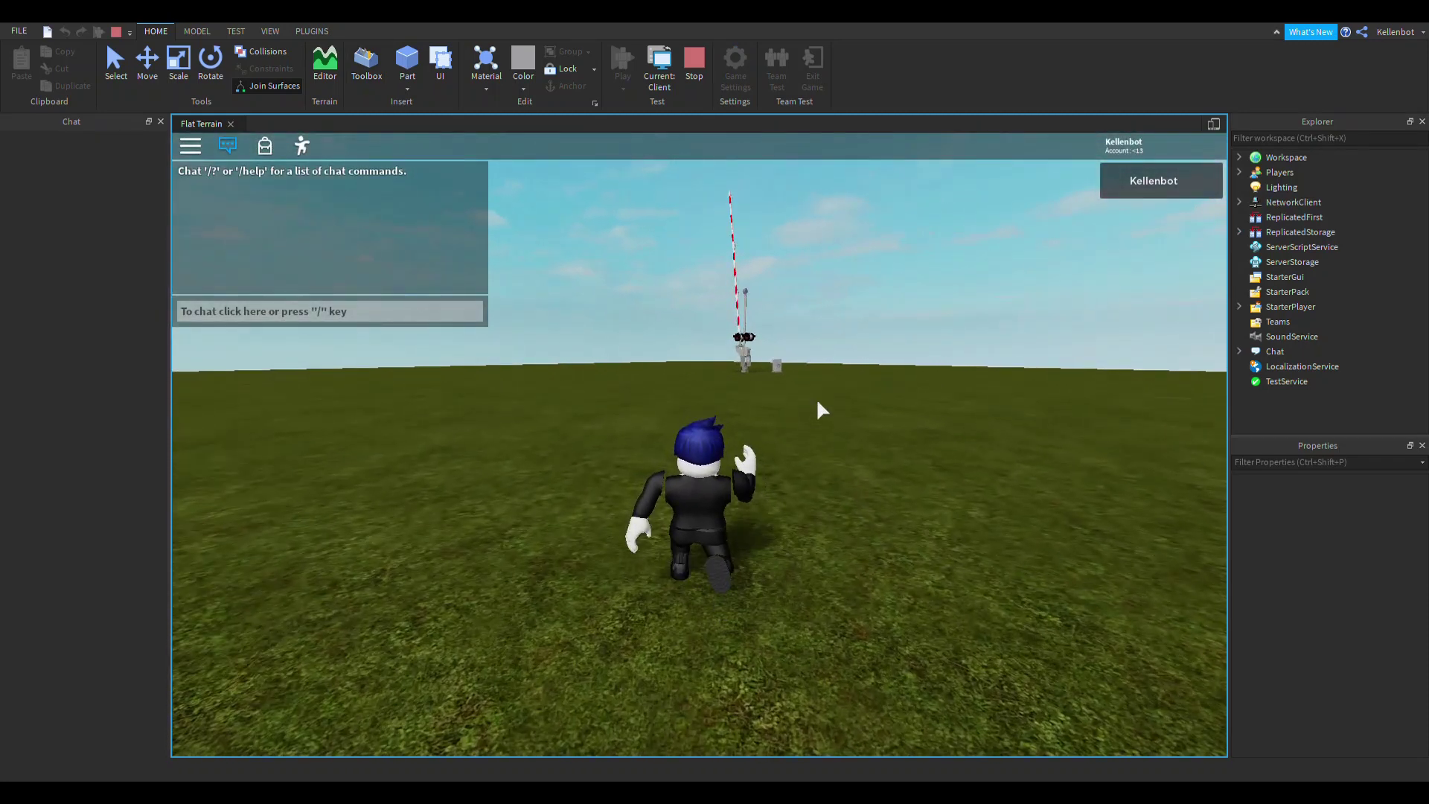
pyautogui.press('w')
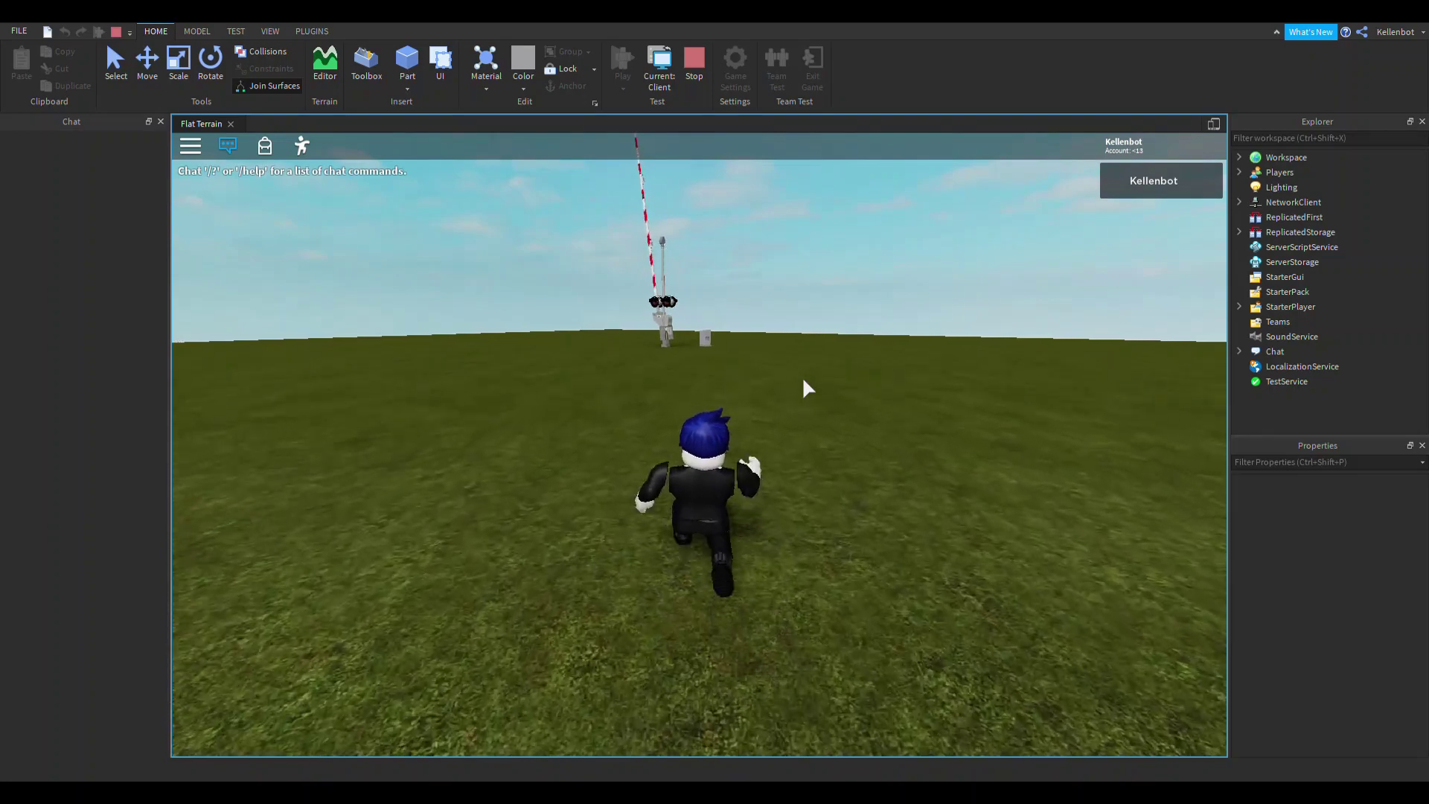
pyautogui.press('w')
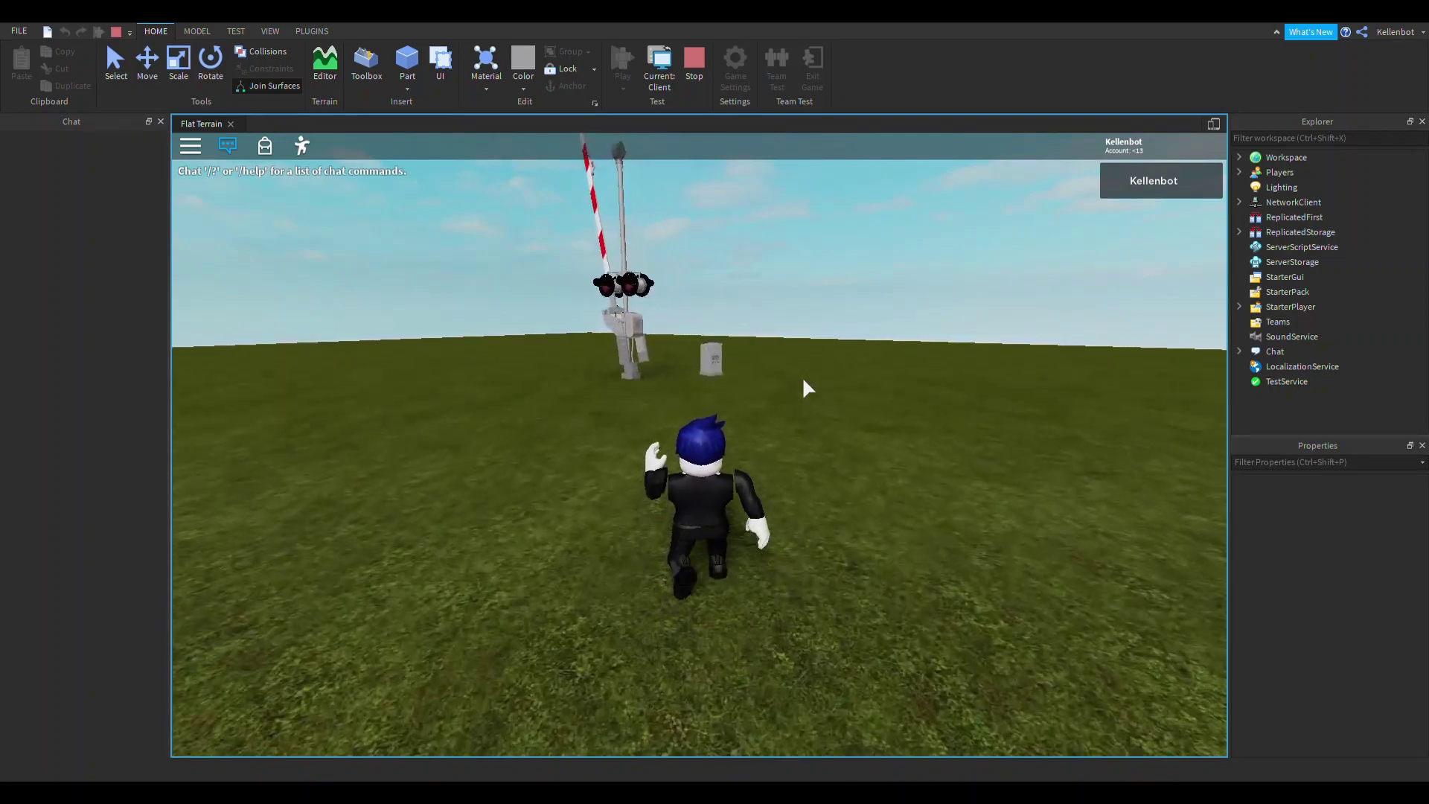
pyautogui.press('s')
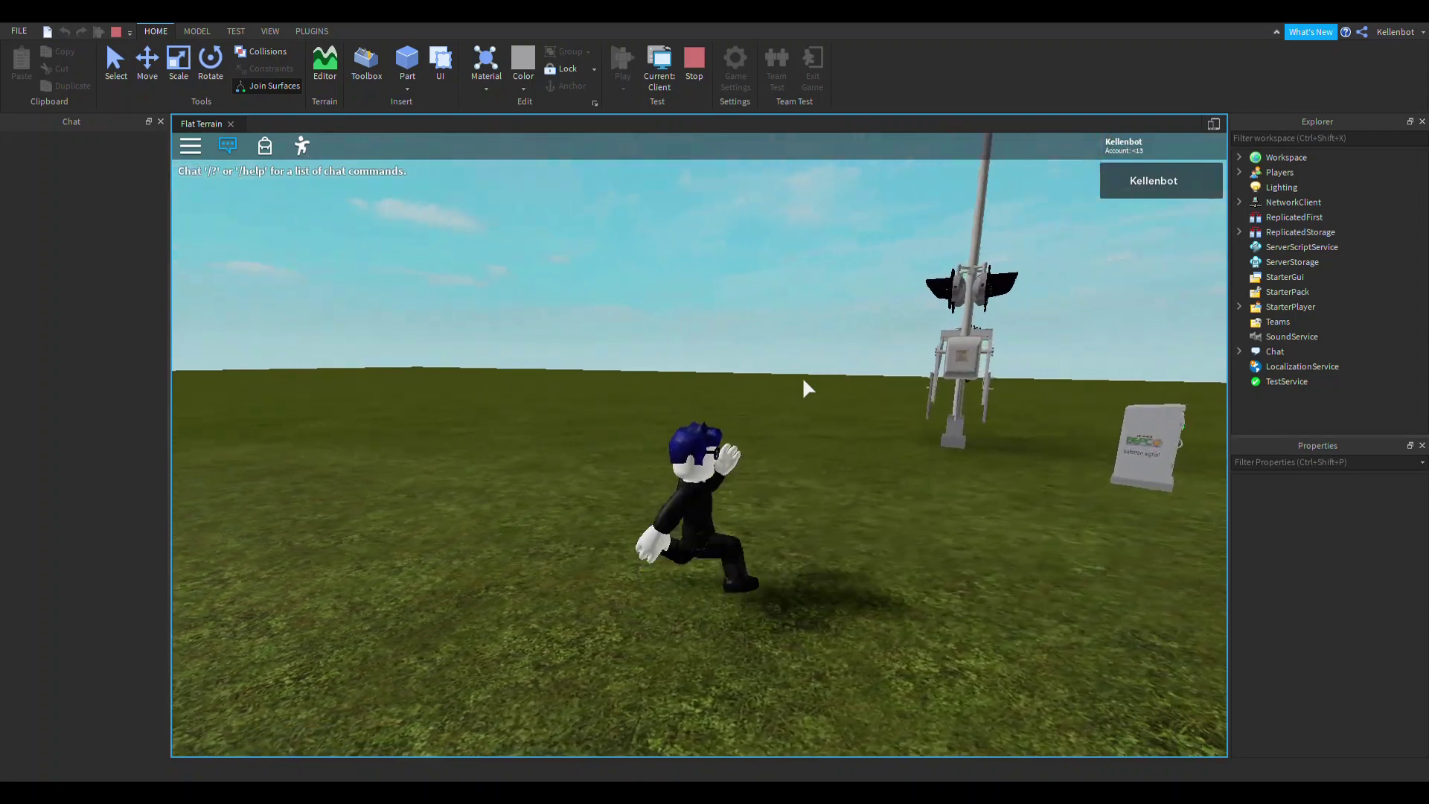
pyautogui.press('d')
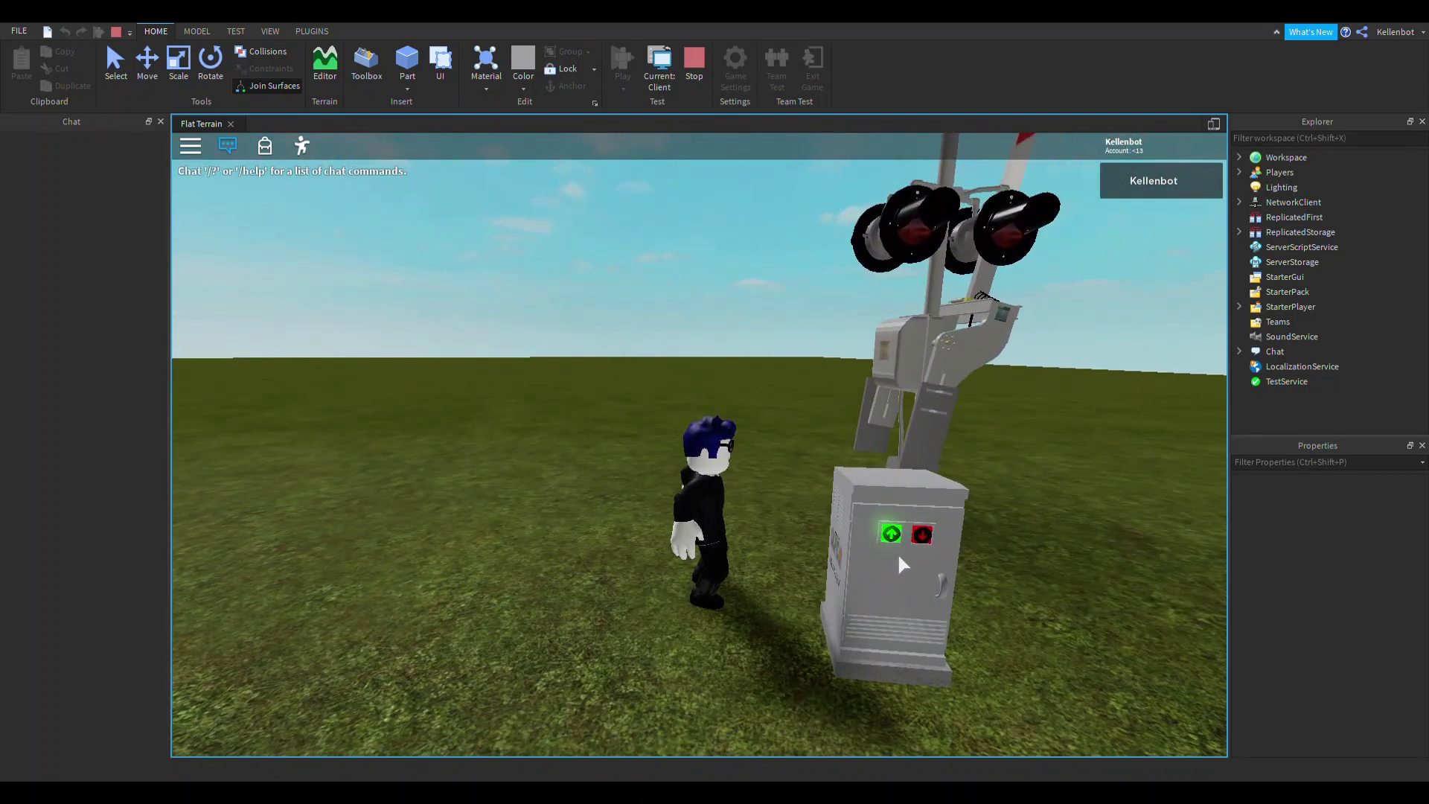
pyautogui.click(922, 534)
pyautogui.scroll(-10, 920, 534)
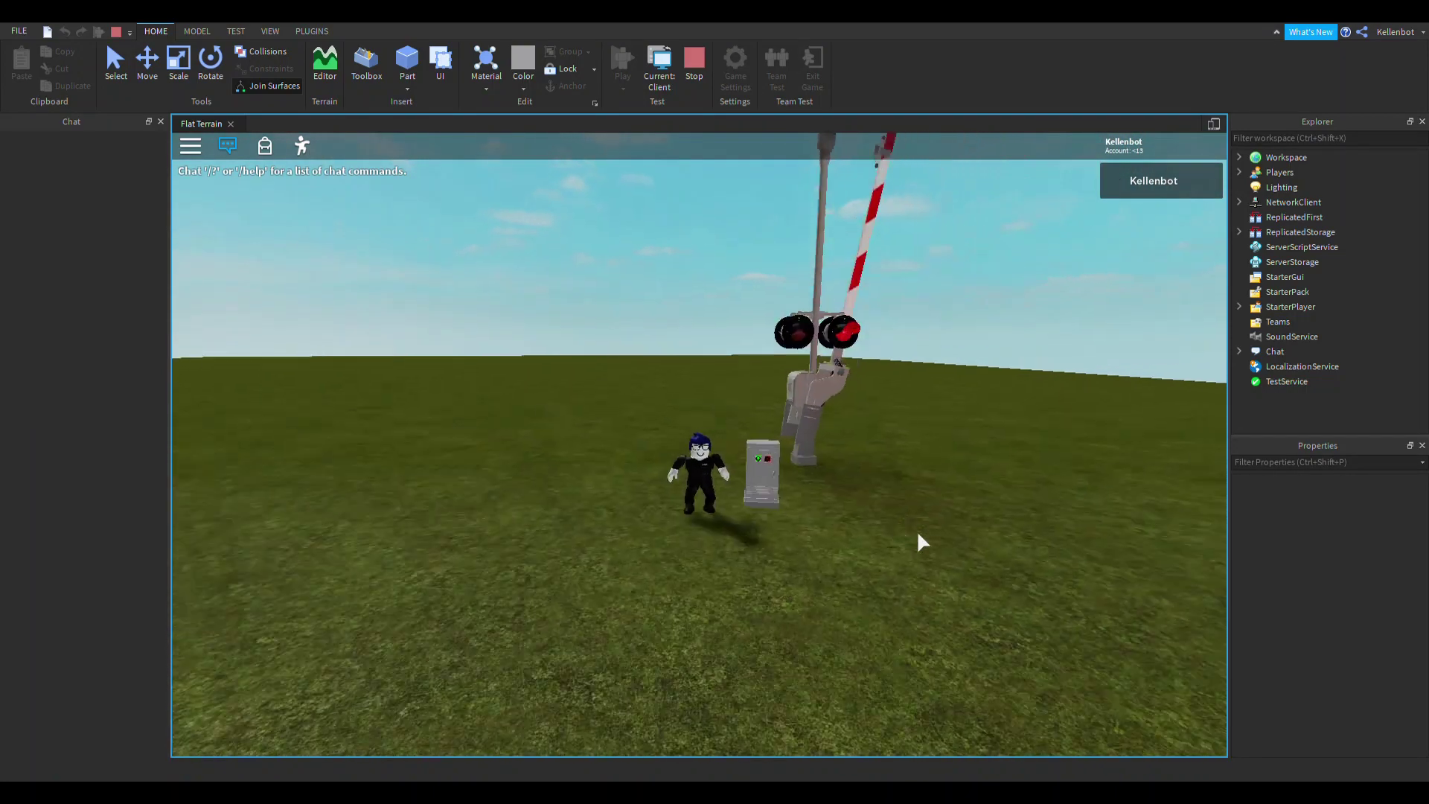
pyautogui.scroll(1, 917, 530)
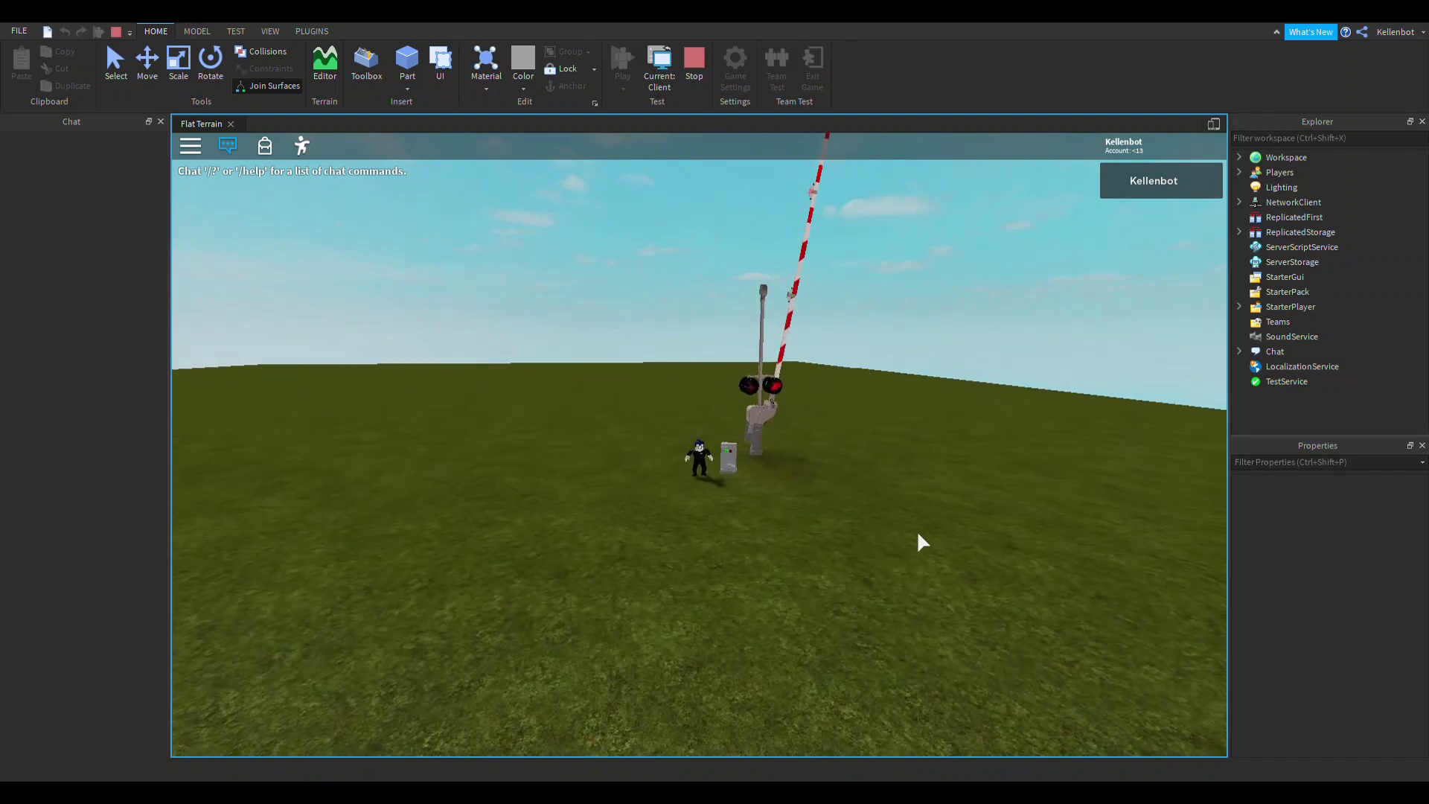
# Examine the activated signal's lights and gate arm from several angles and stop the play test
pyautogui.click(237, 32)
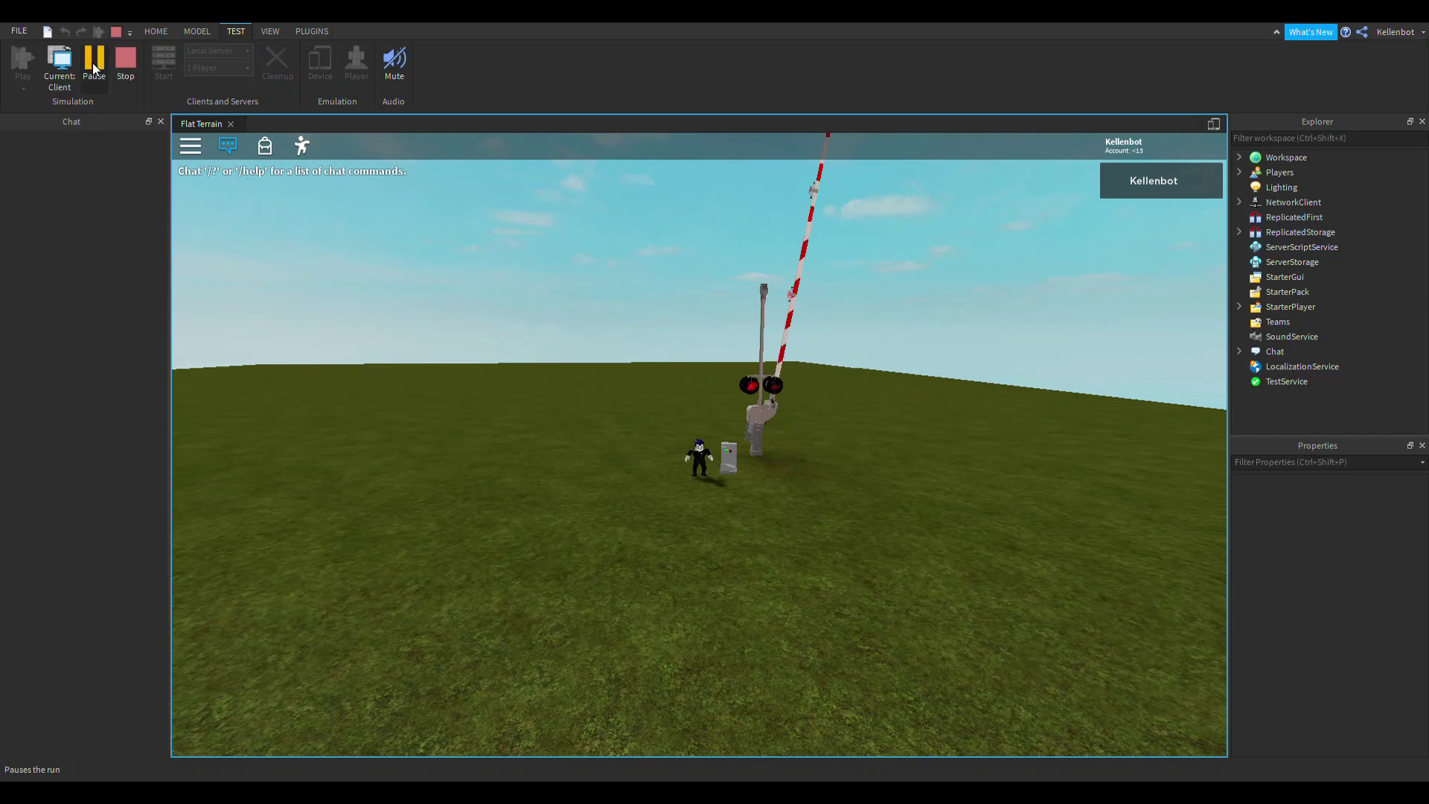
pyautogui.moveTo(683, 283); pyautogui.dragTo(843, 293, button='right')
pyautogui.scroll(2, 842, 293)
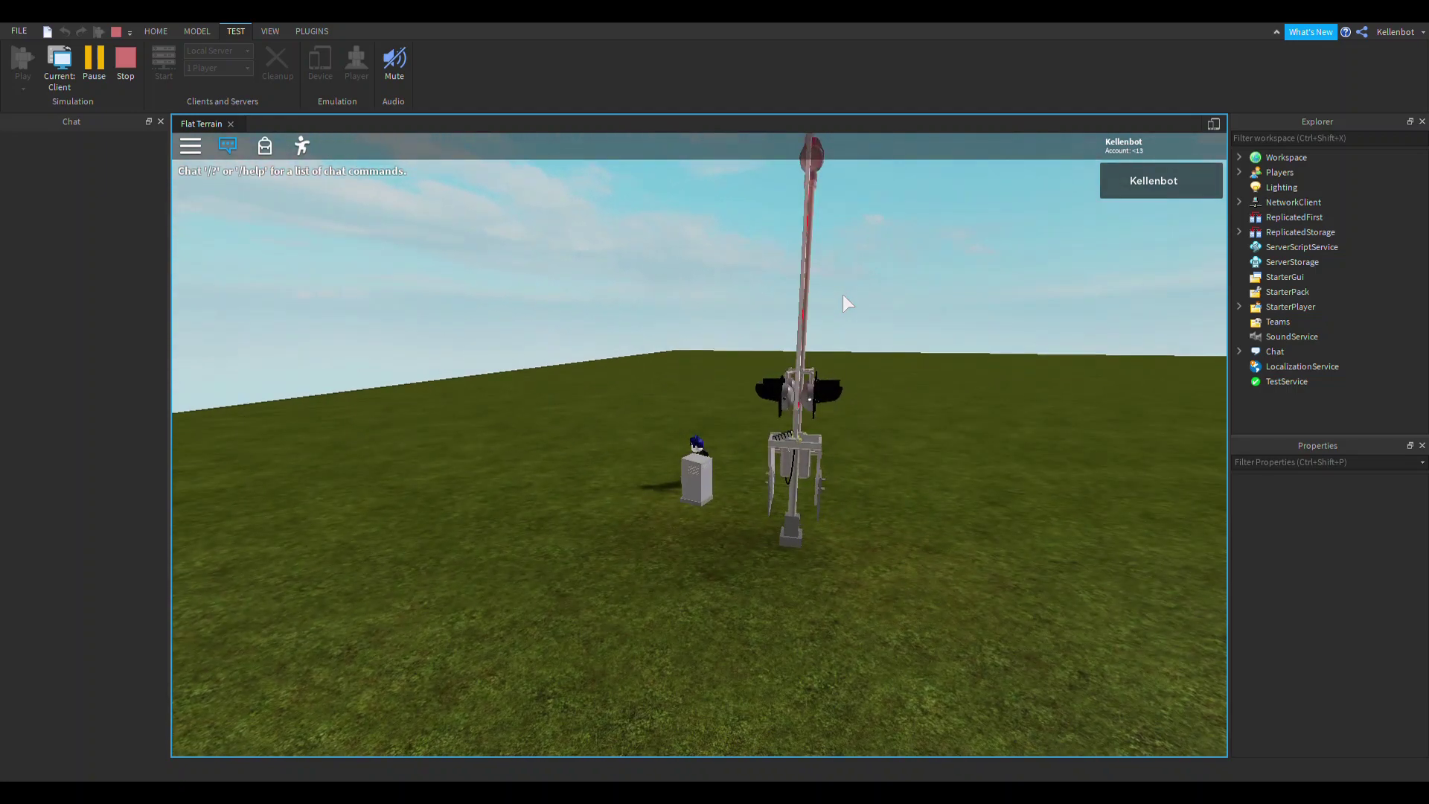
pyautogui.scroll(2, 843, 294)
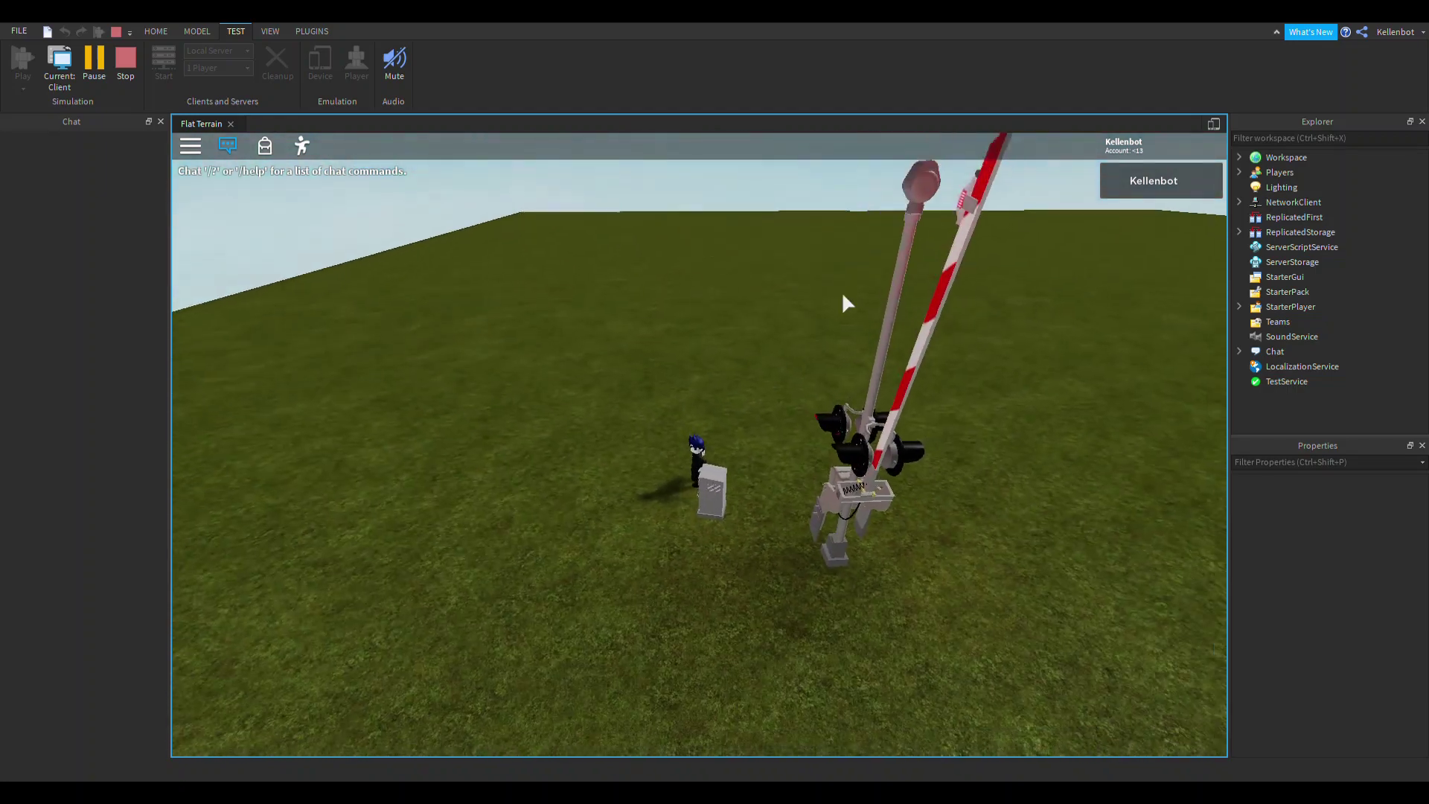
pyautogui.scroll(4, 842, 294)
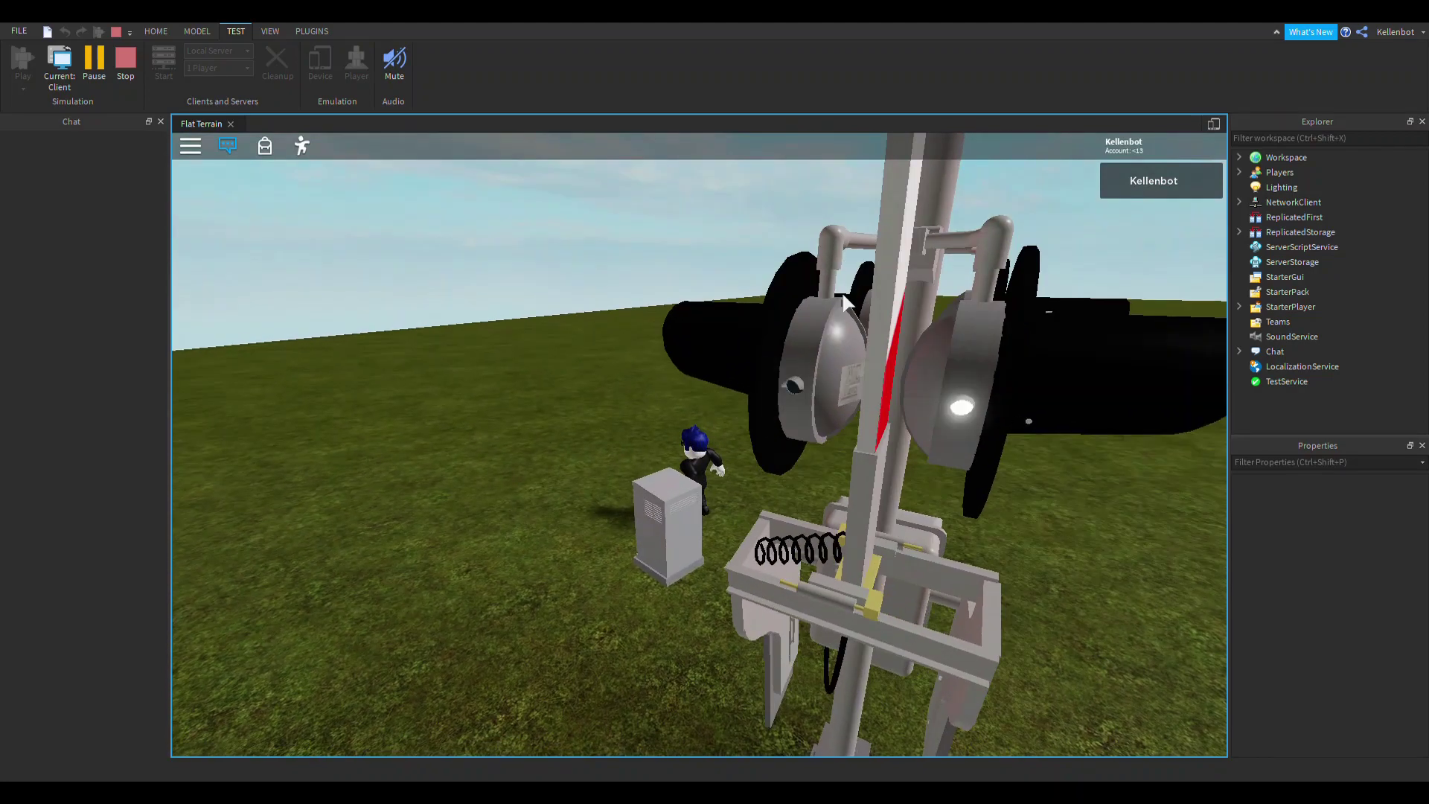
pyautogui.moveTo(845, 301); pyautogui.dragTo(847, 303, button='right')
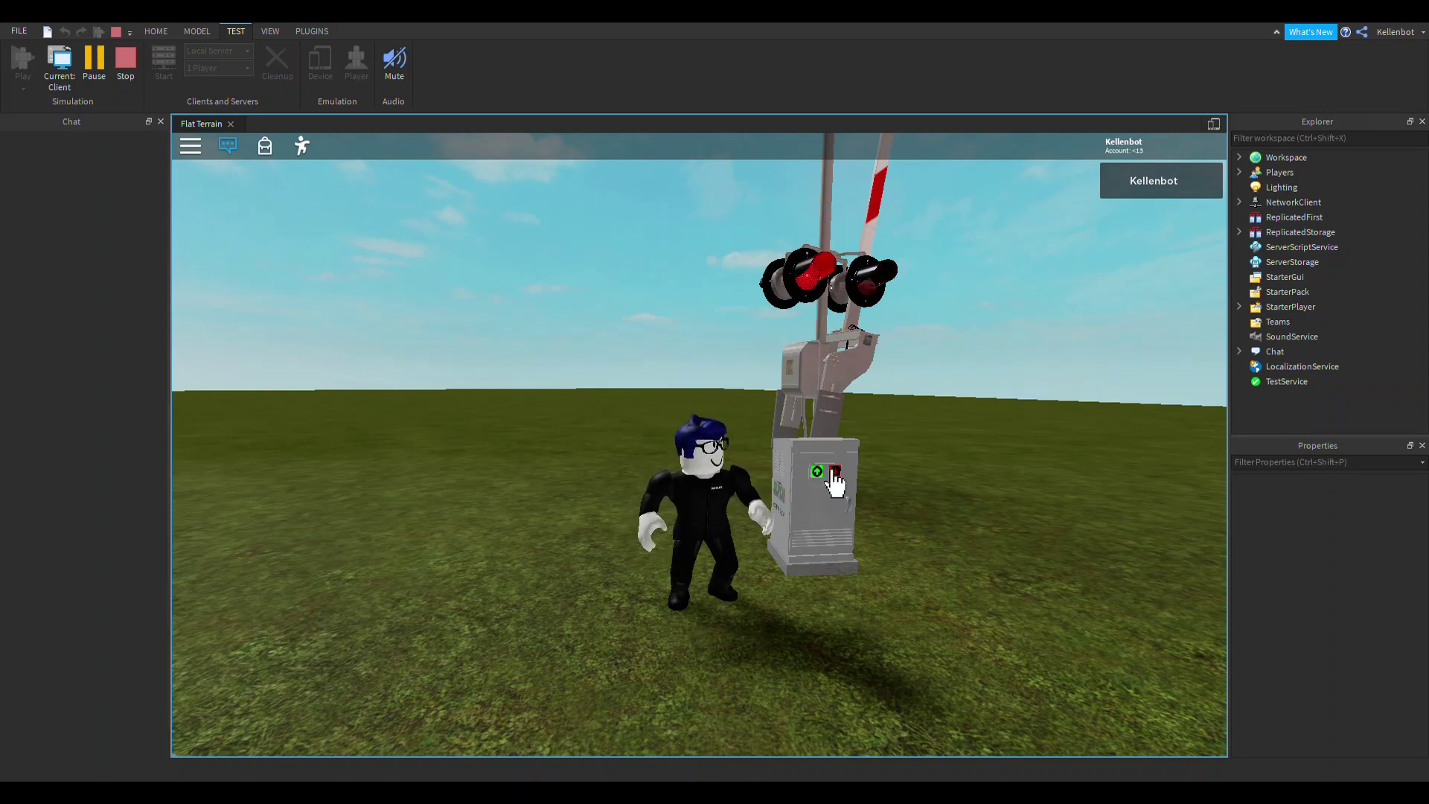
pyautogui.scroll(-5, 835, 480)
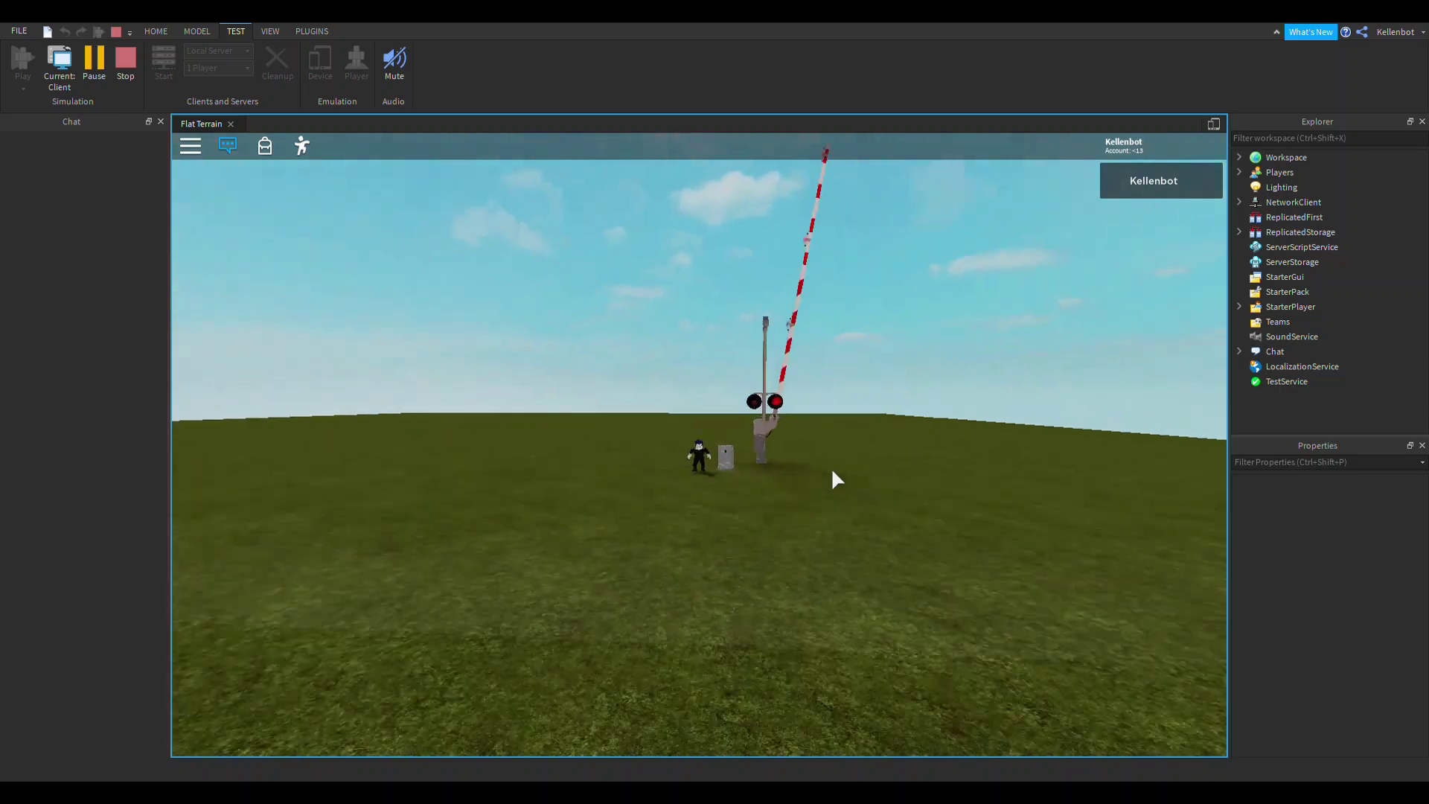
pyautogui.moveTo(831, 467); pyautogui.dragTo(830, 467, button='right')
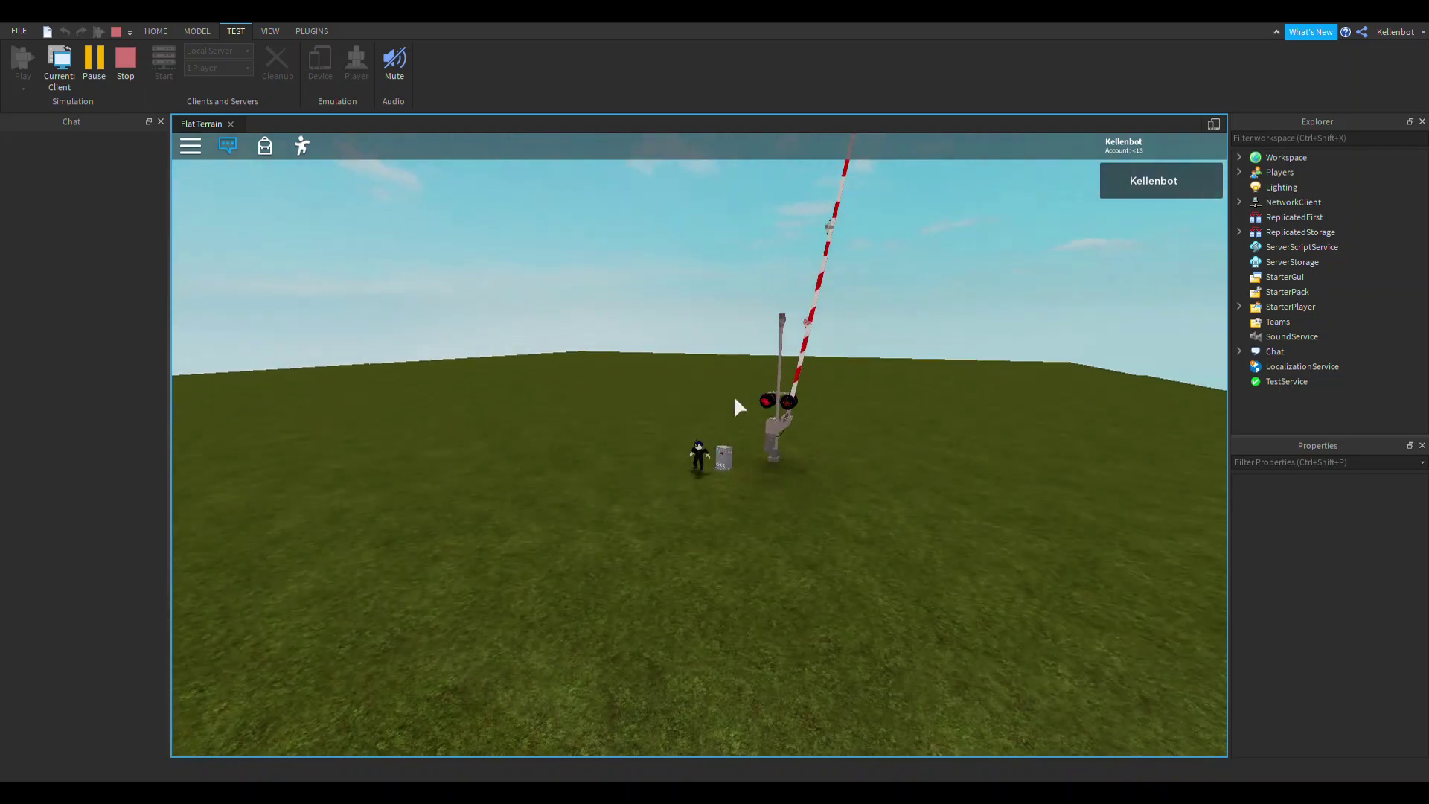
pyautogui.scroll(3, 753, 447)
pyautogui.moveTo(753, 446); pyautogui.dragTo(758, 452, button='right')
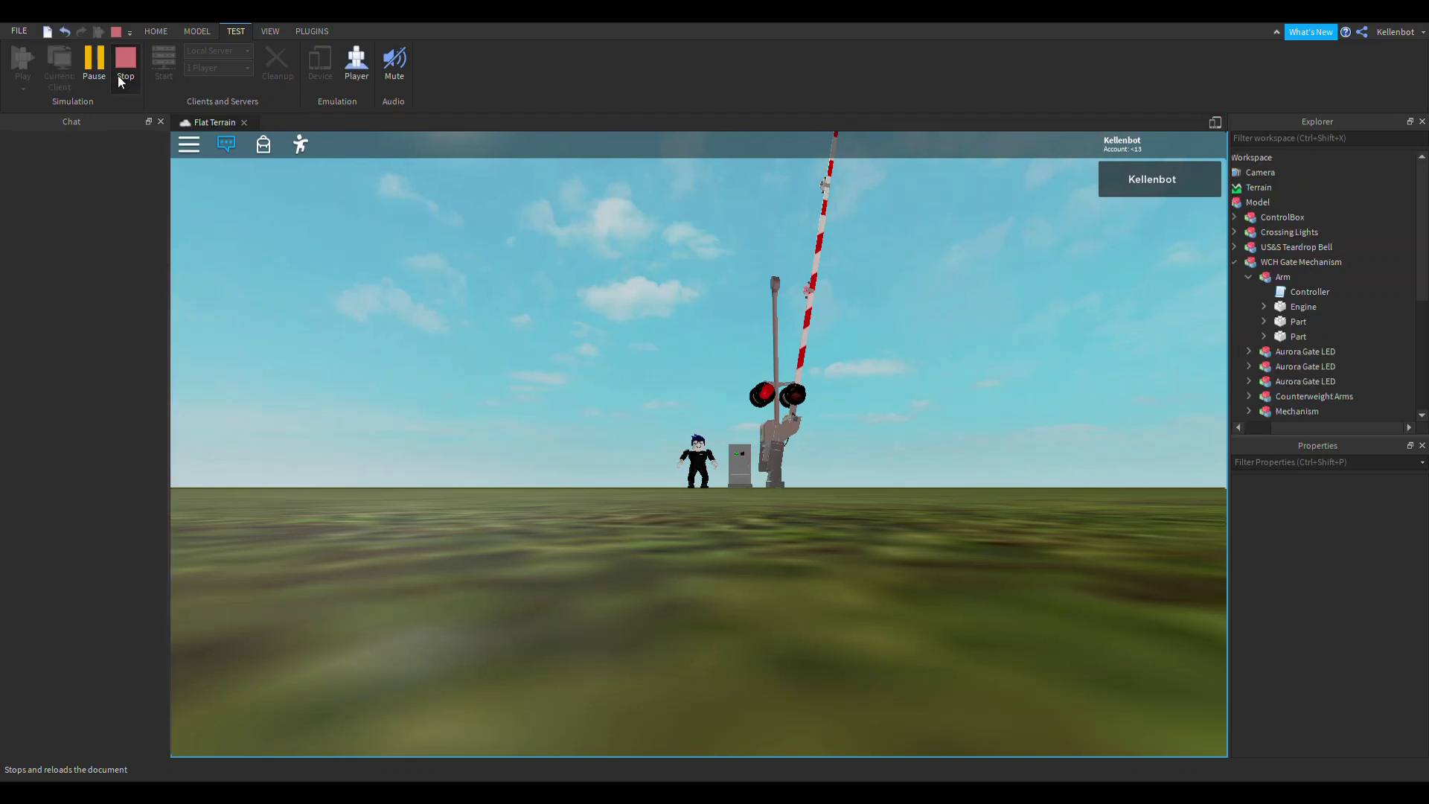
pyautogui.click(119, 81)
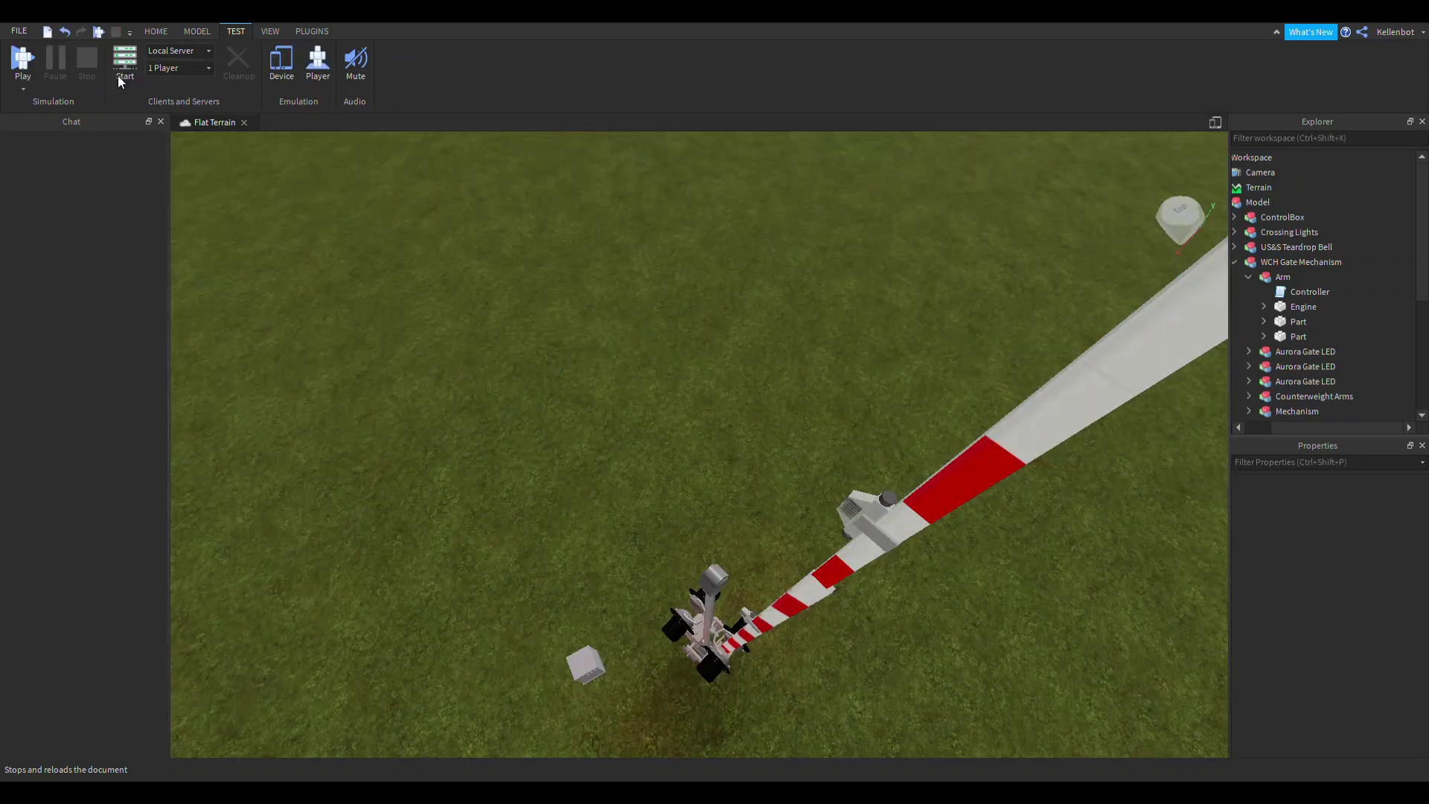
# Delete the Crossing Lights model from the grouped signal and start a new play test
pyautogui.click(712, 661)
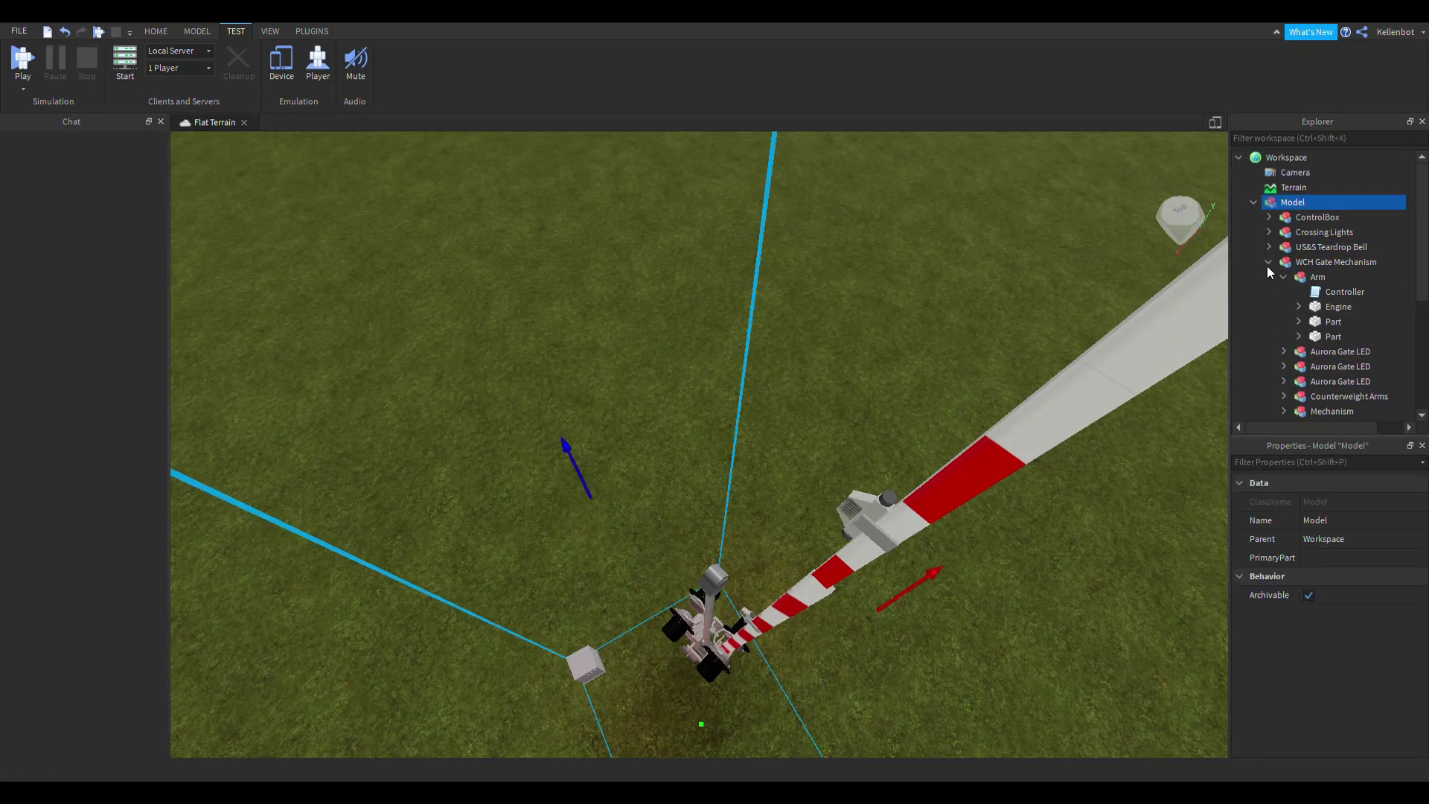
pyautogui.click(1268, 263)
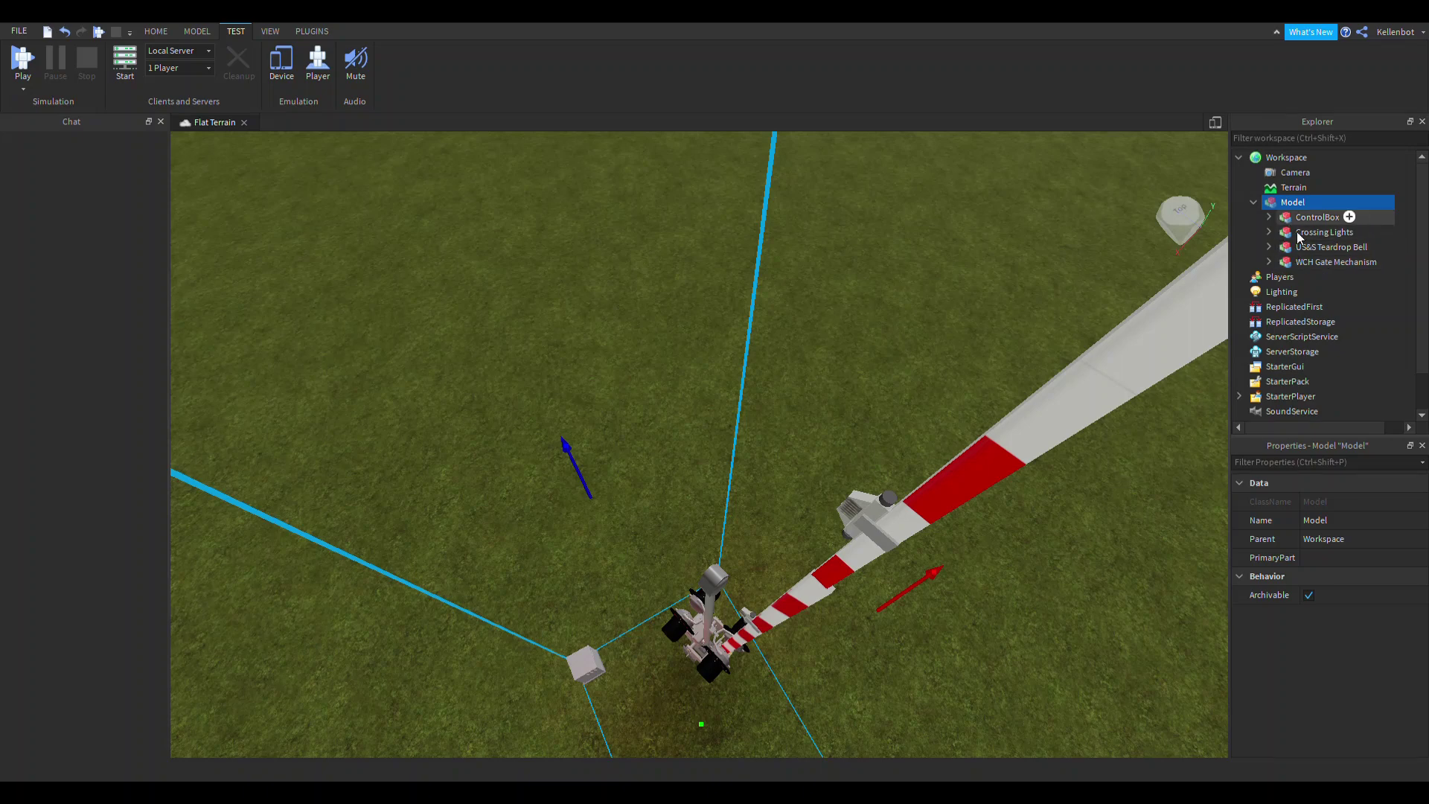
pyautogui.click(1299, 234)
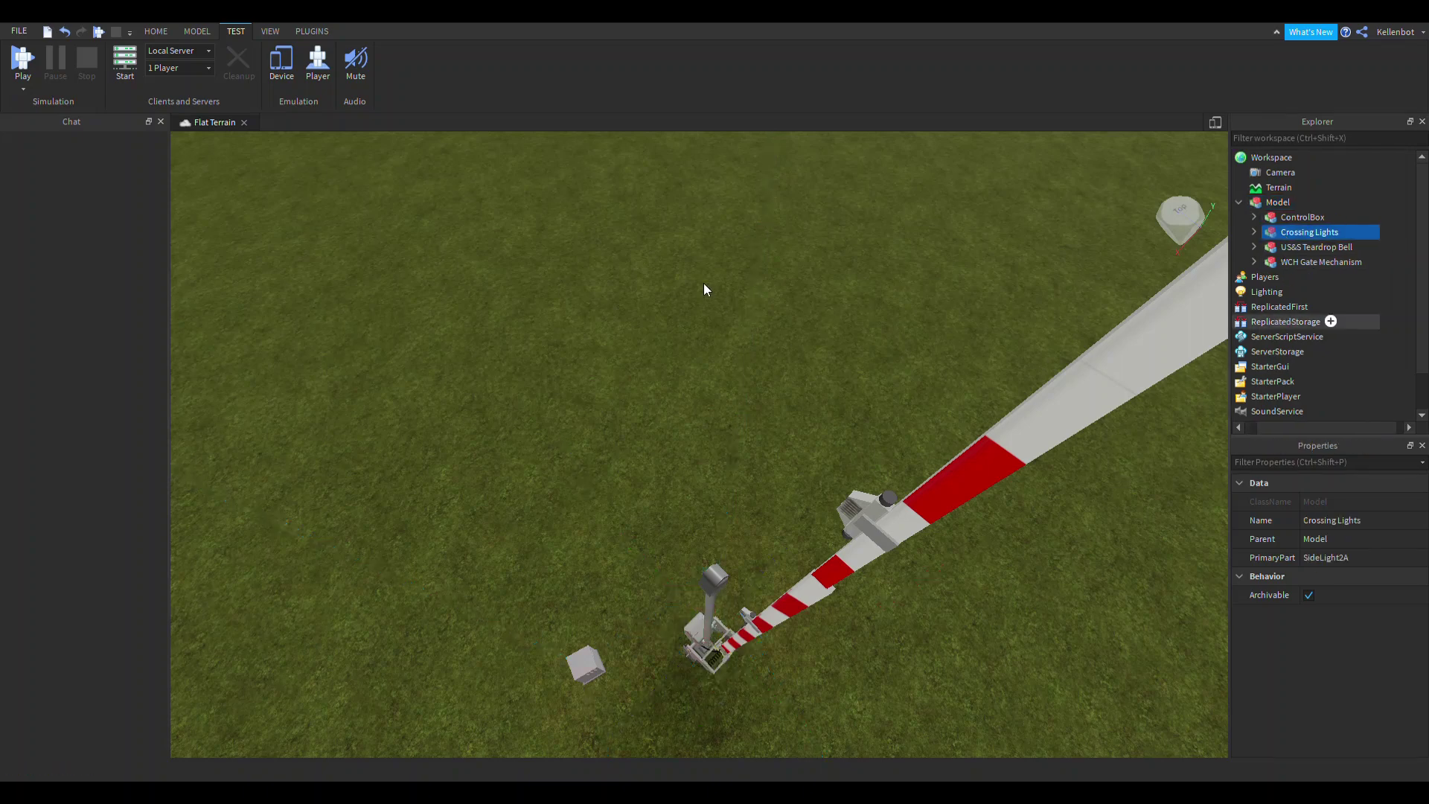
pyautogui.press('Delete')
pyautogui.click(98, 32)
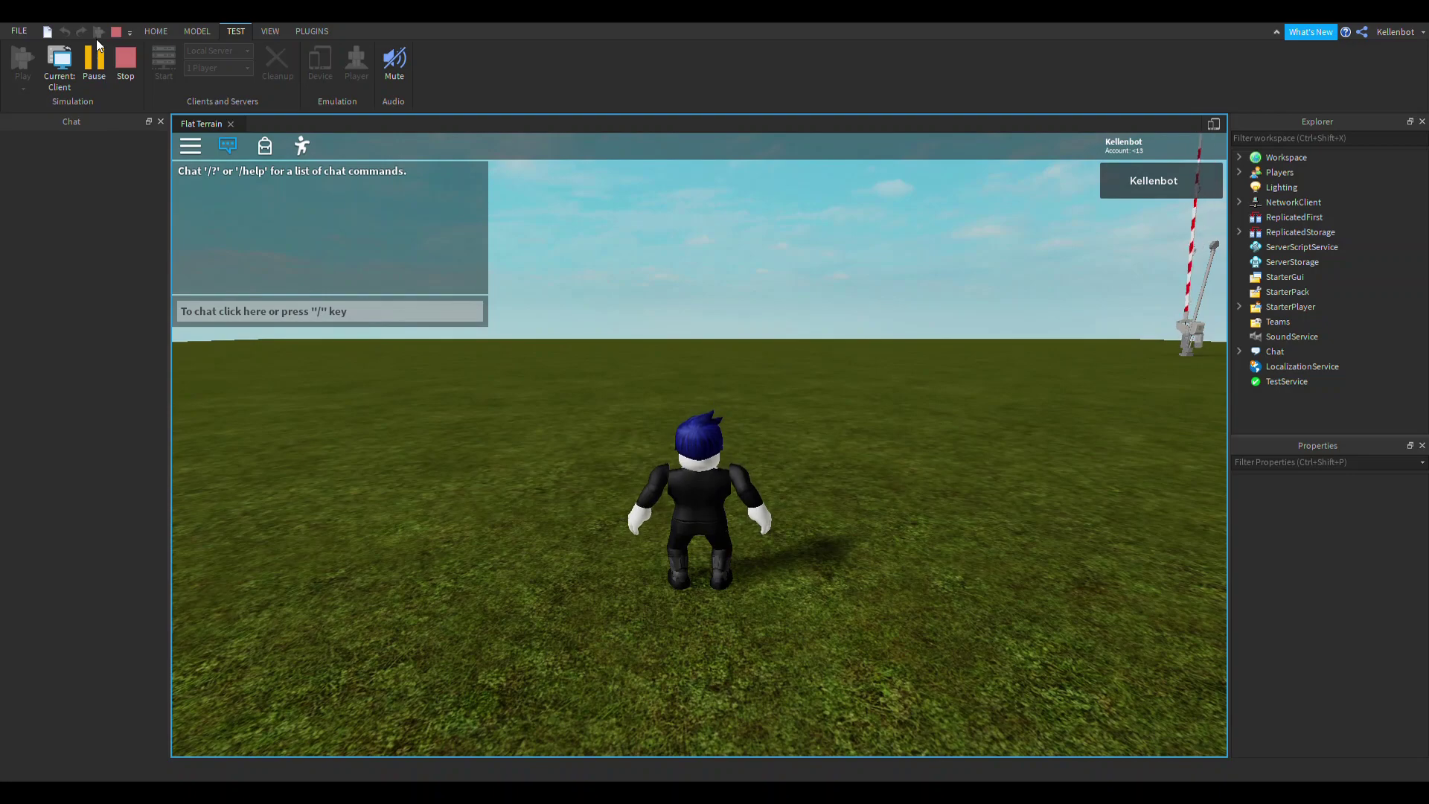
# Walk the character to the ControlBox and test its red control on the signal without crossing lights
pyautogui.press('w')
pyautogui.moveTo(728, 252); pyautogui.dragTo(896, 319, button='right')
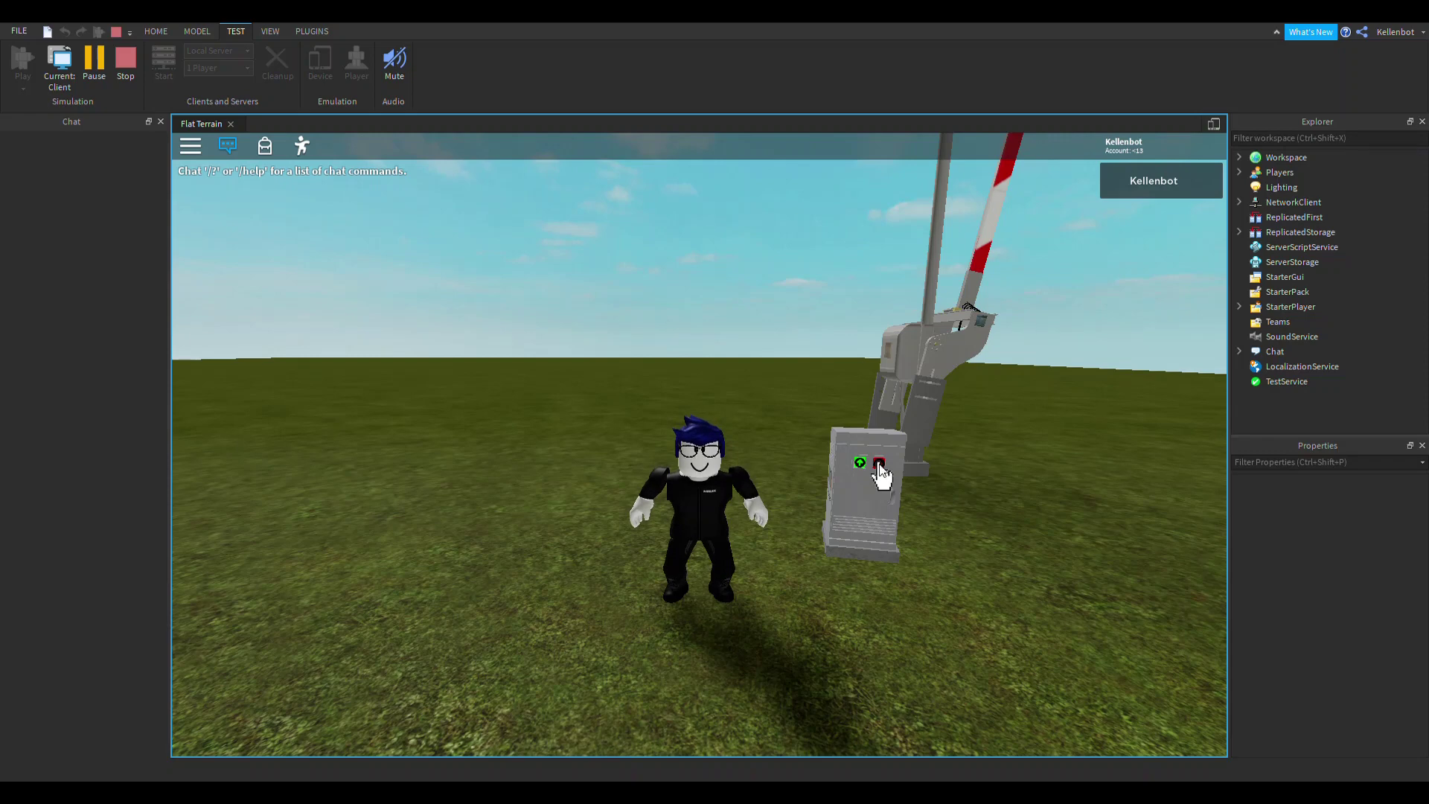
pyautogui.scroll(-5, 878, 469)
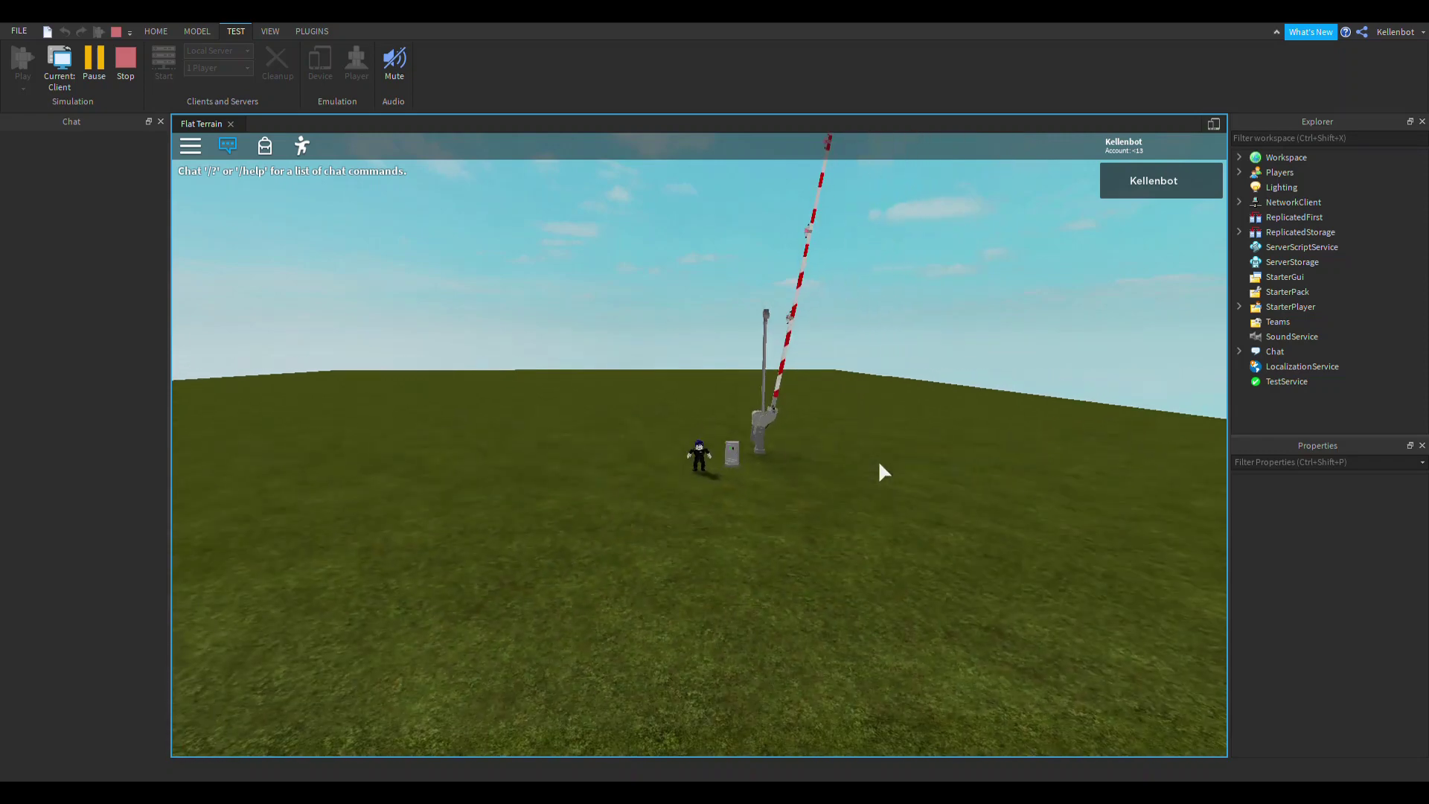
pyautogui.scroll(-1, 879, 465)
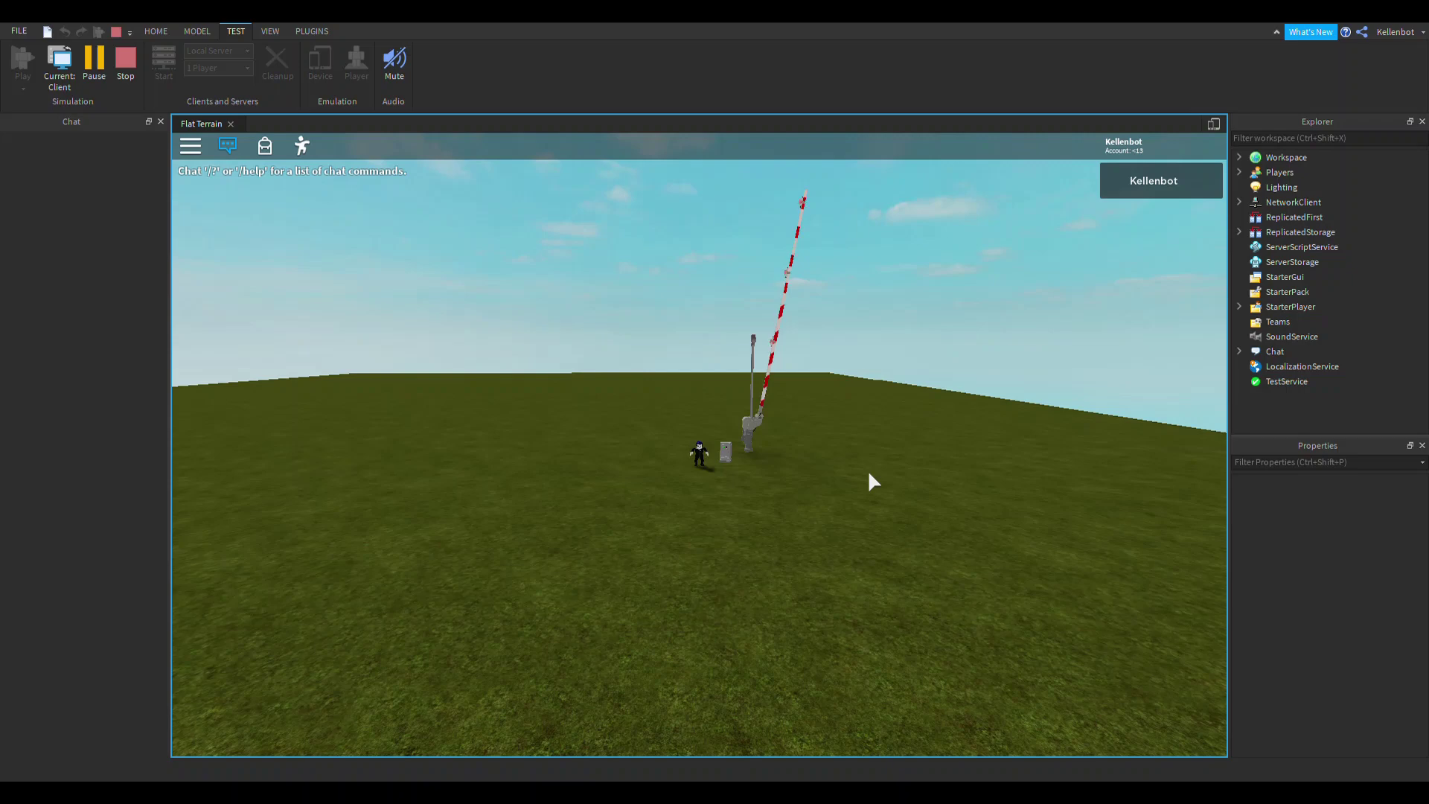
pyautogui.scroll(4, 869, 475)
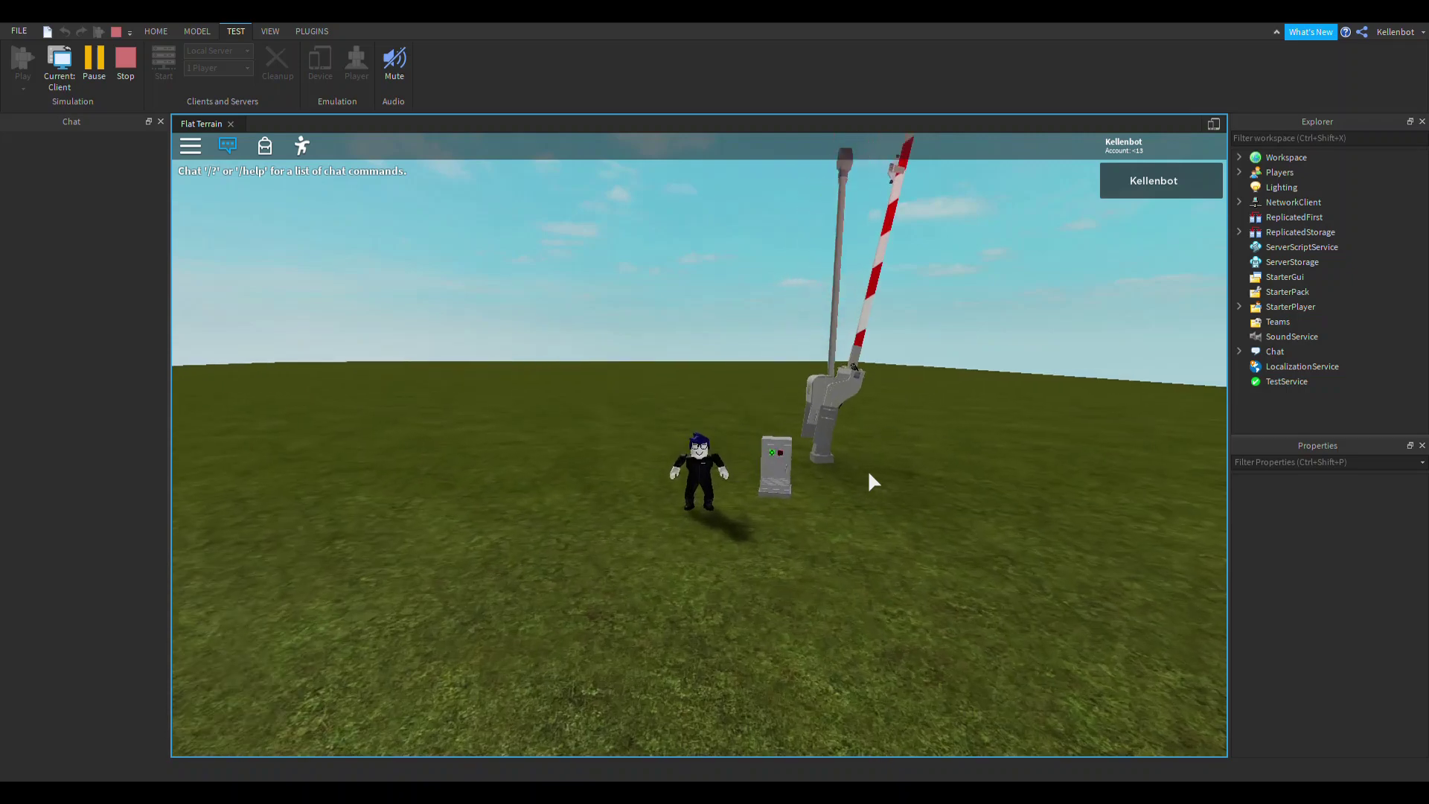
pyautogui.scroll(4, 869, 477)
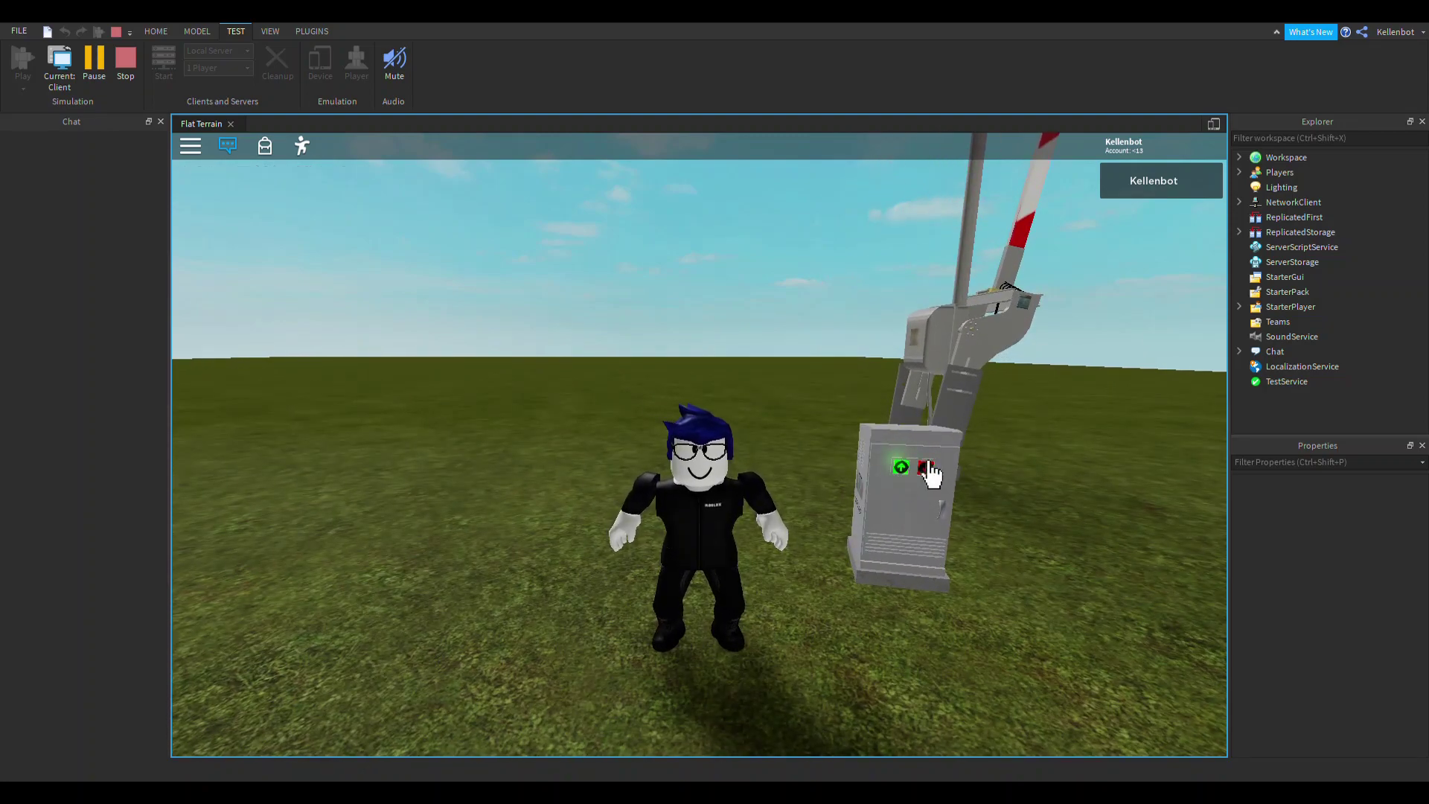
# Watch the gate arm's response from several angles, return to the ControlBox, and stop the play test
pyautogui.scroll(-10, 929, 465)
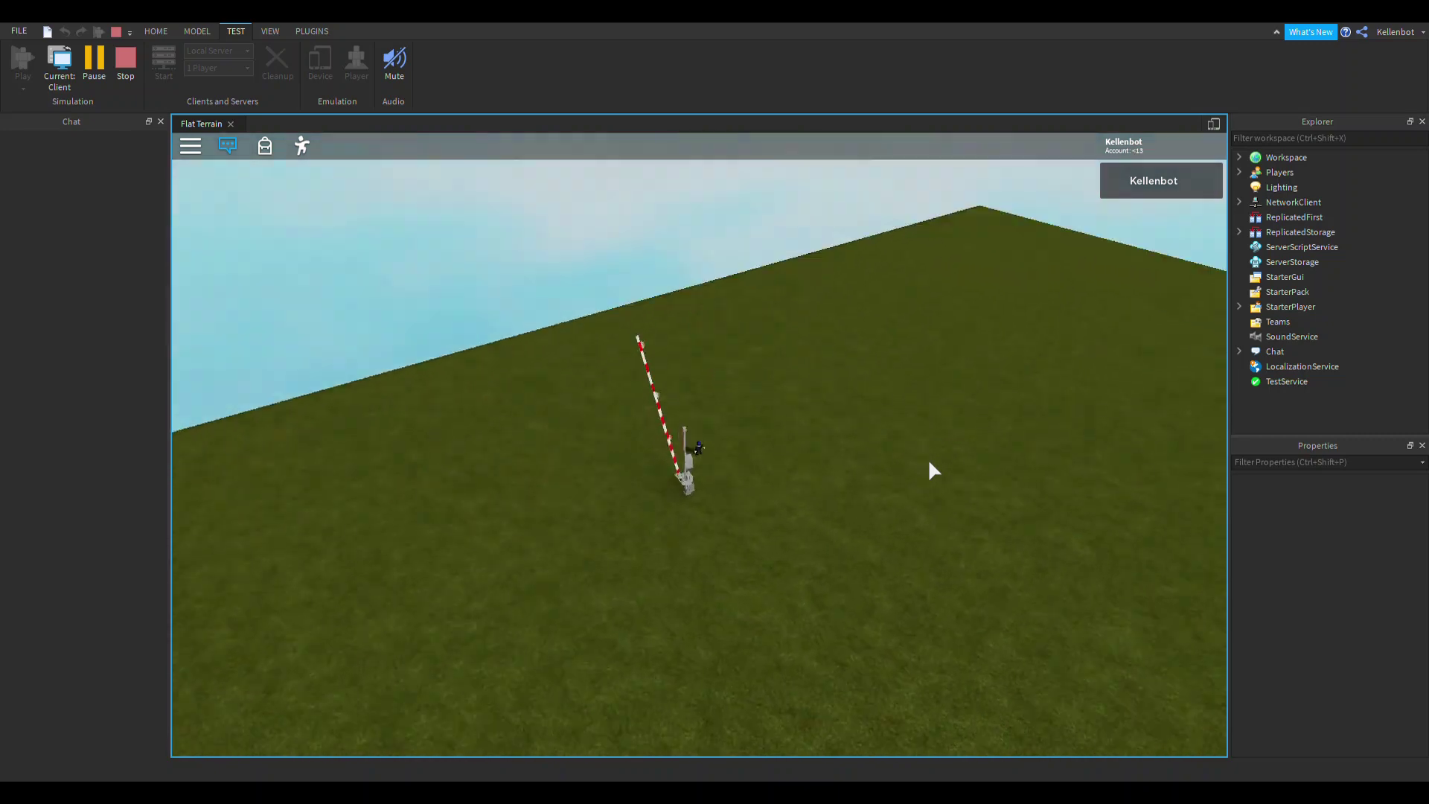
pyautogui.moveTo(929, 463); pyautogui.dragTo(928, 463, button='right')
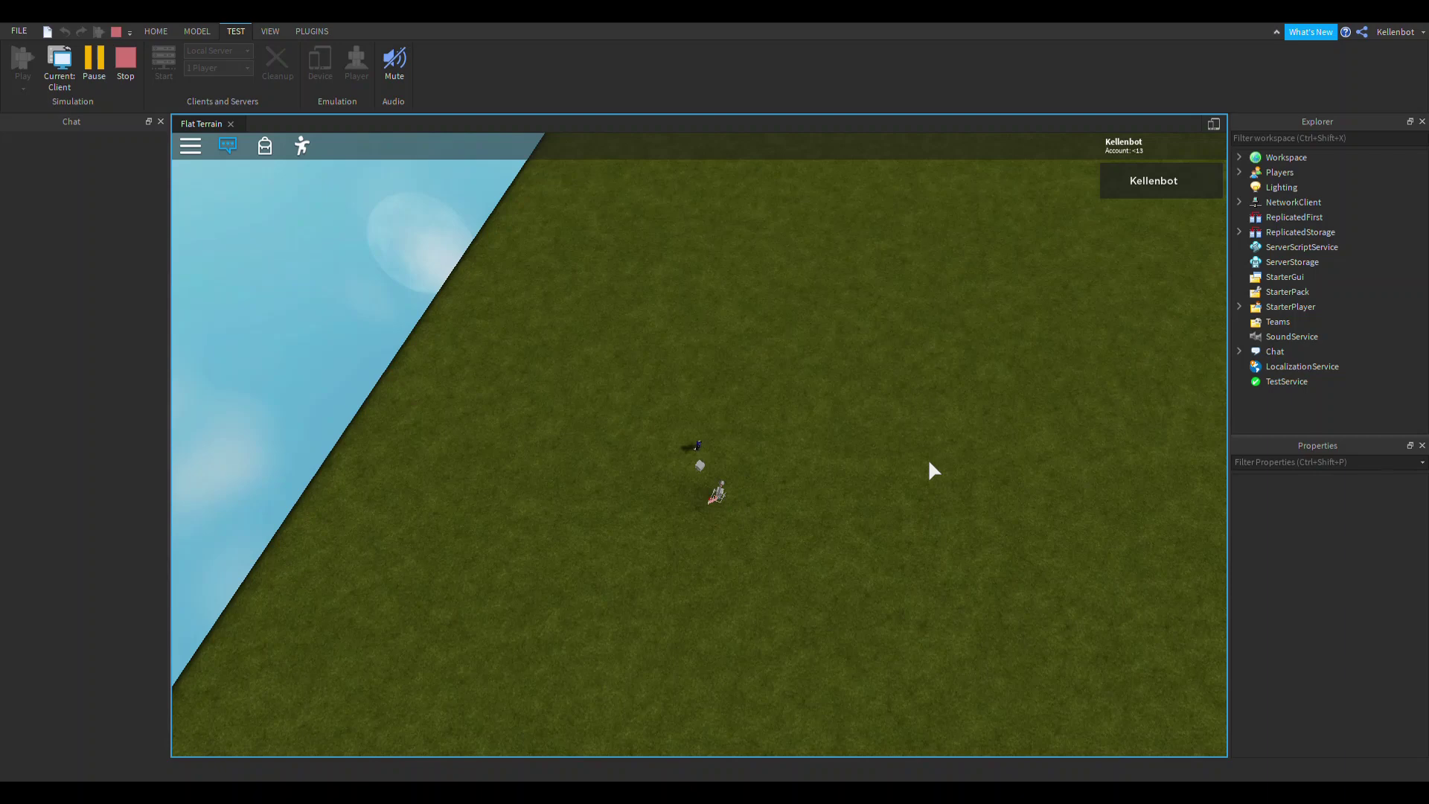
pyautogui.scroll(3, 929, 463)
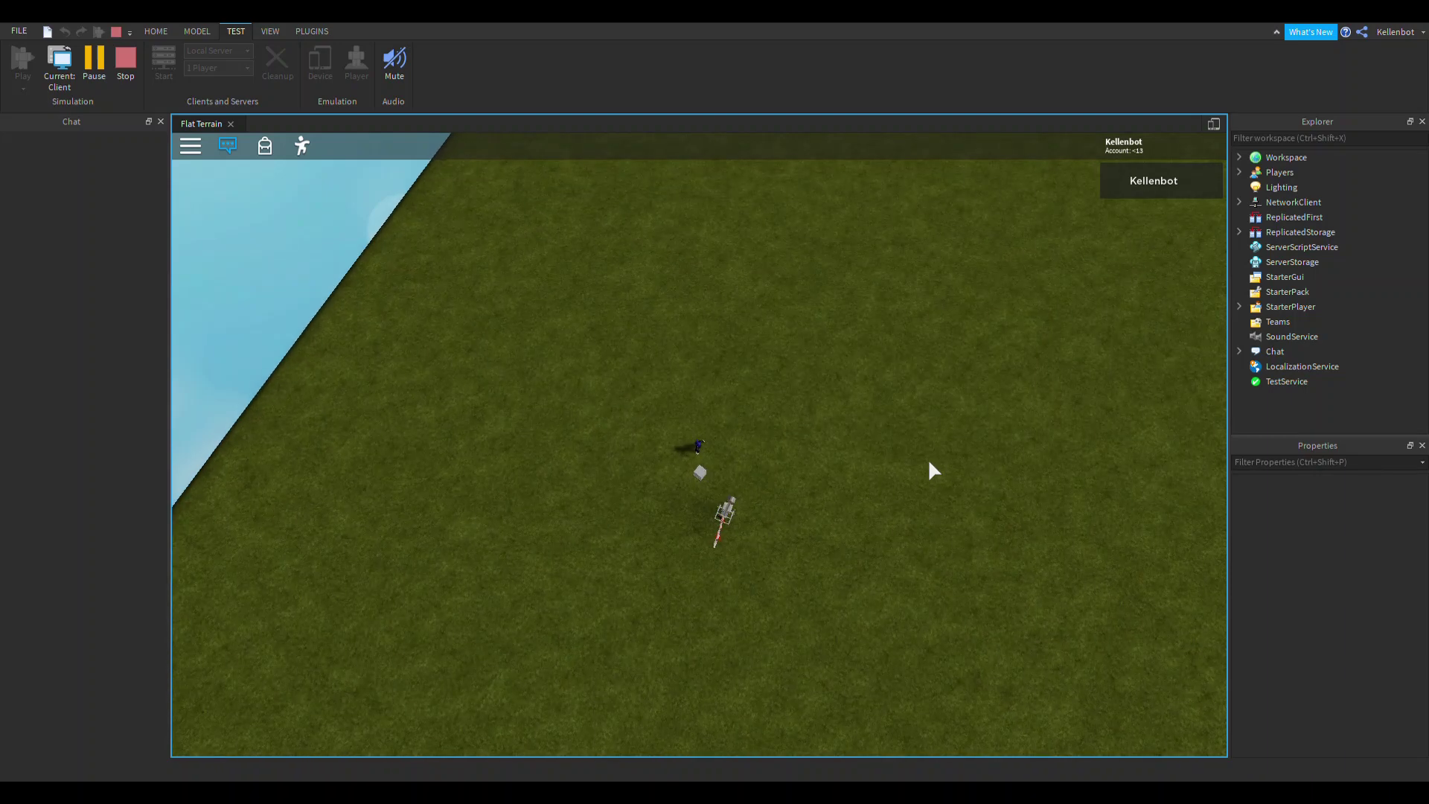
pyautogui.scroll(5, 928, 463)
pyautogui.moveTo(929, 463); pyautogui.dragTo(929, 463, button='right')
pyautogui.scroll(5, 929, 462)
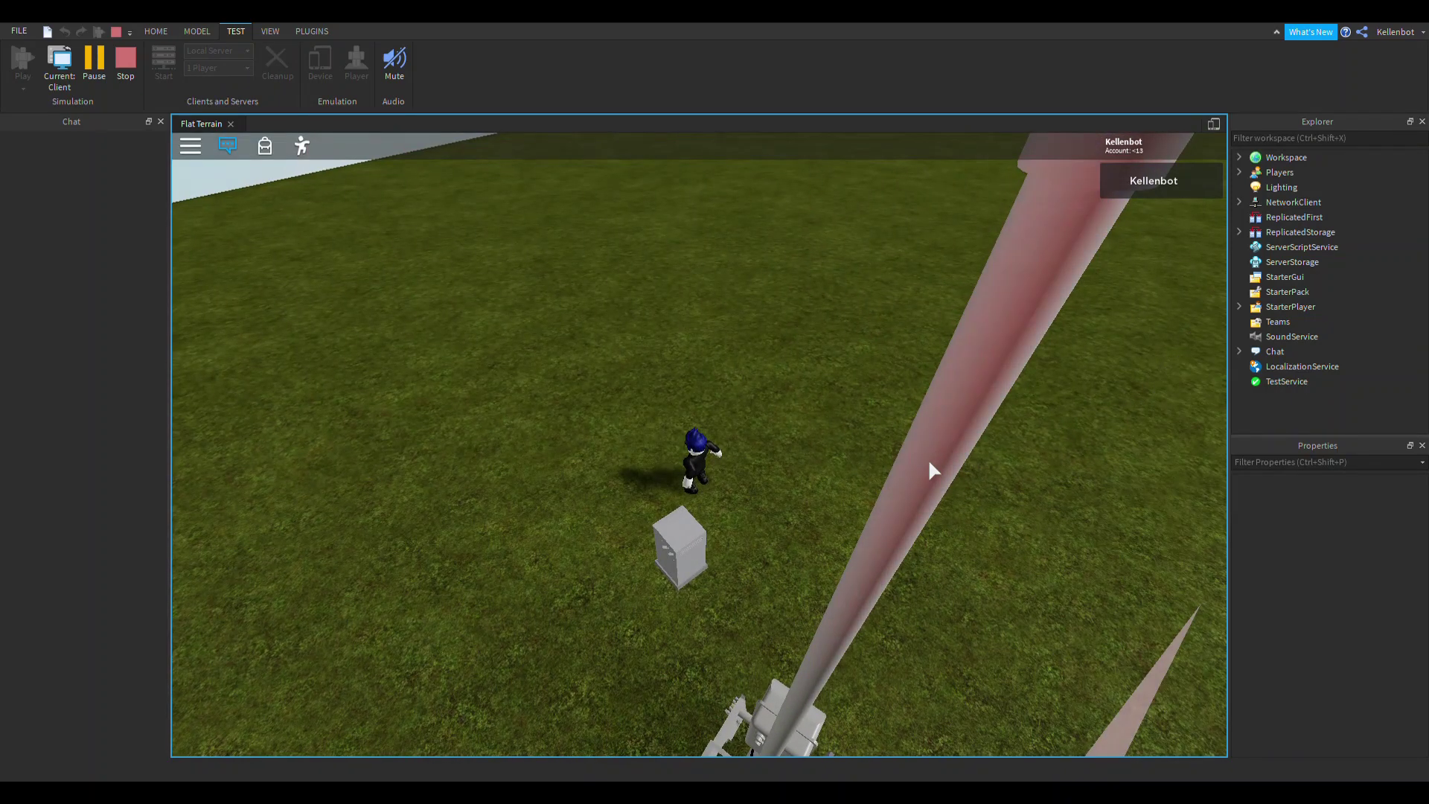
pyautogui.scroll(-5, 928, 457)
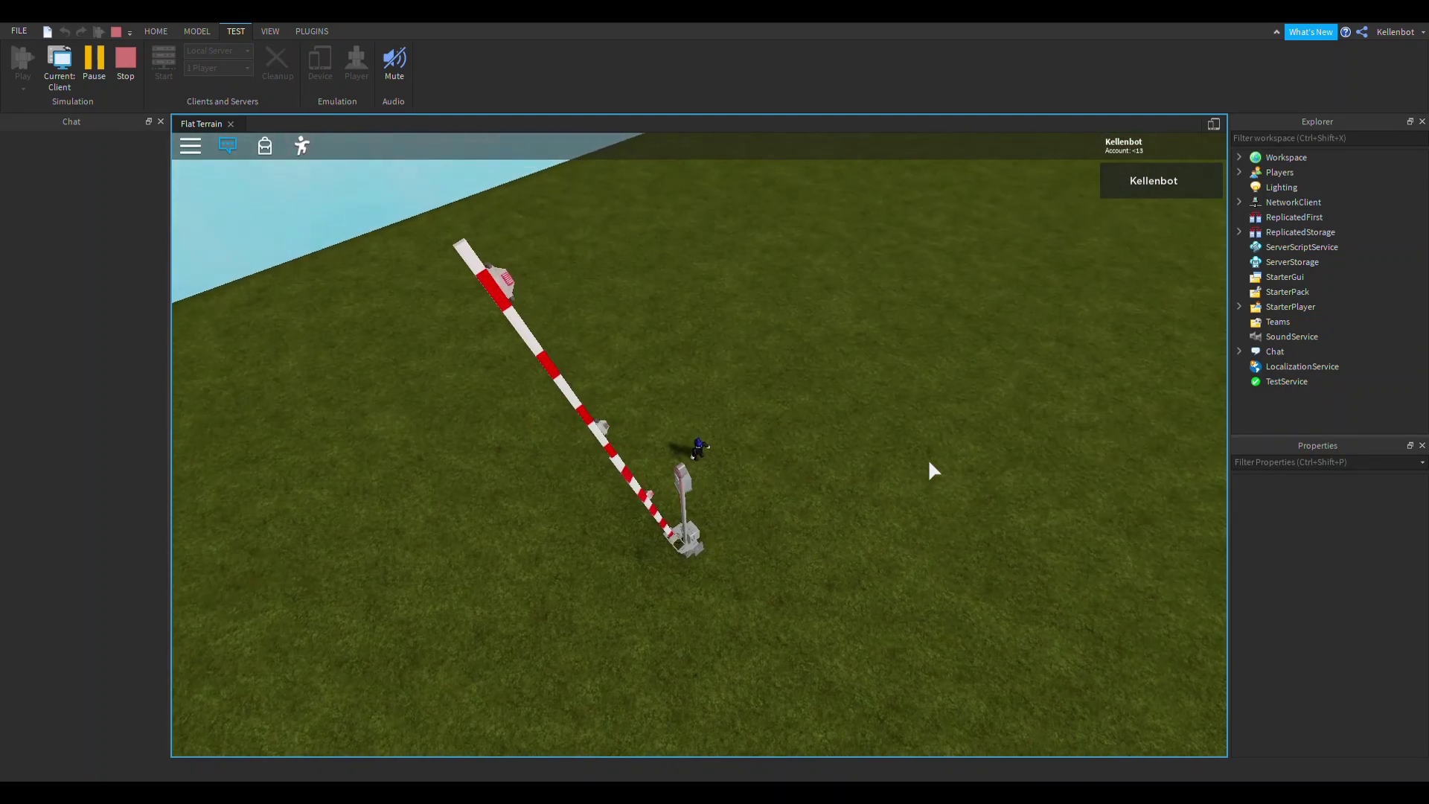
pyautogui.scroll(5, 927, 457)
pyautogui.moveTo(927, 458); pyautogui.dragTo(892, 458, button='right')
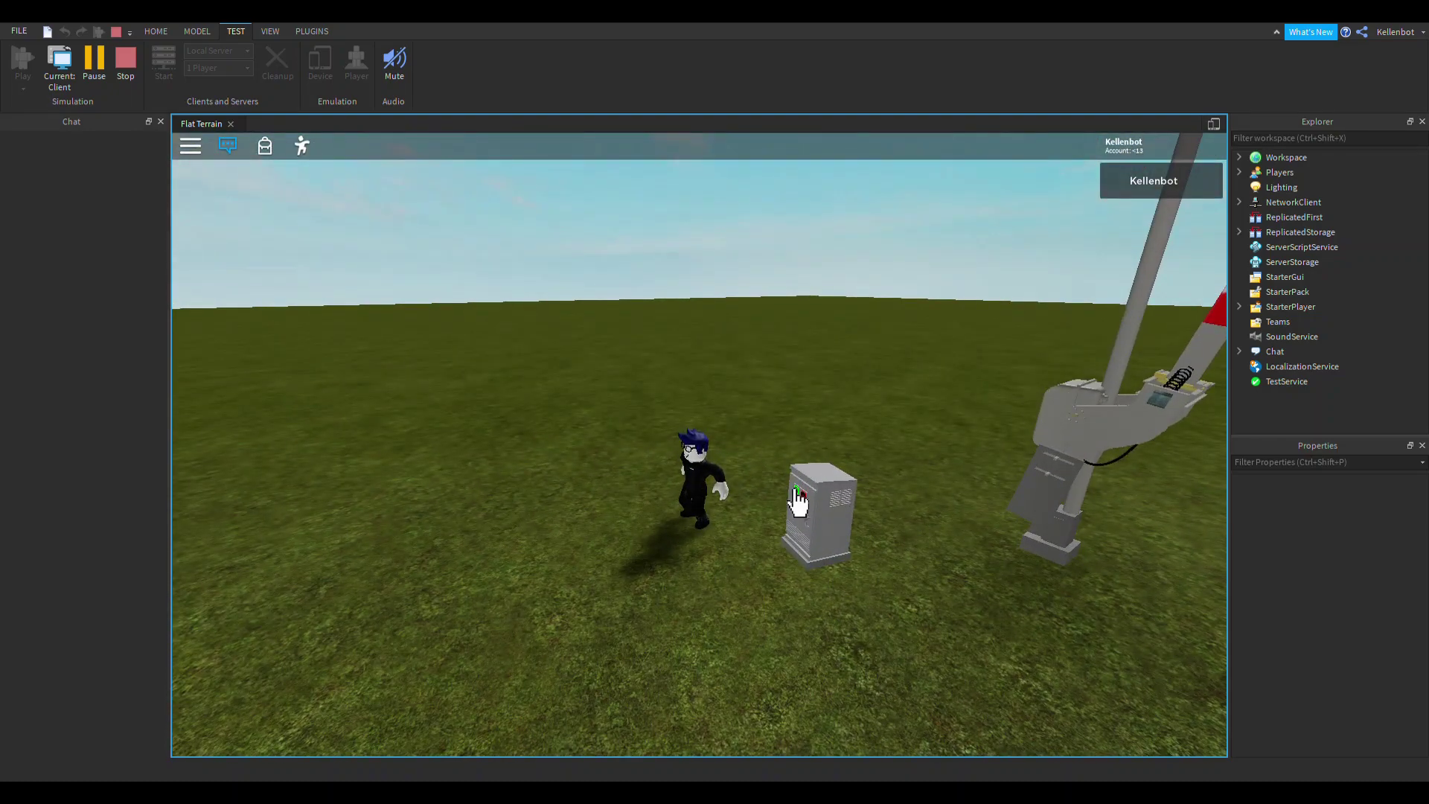
pyautogui.click(116, 49)
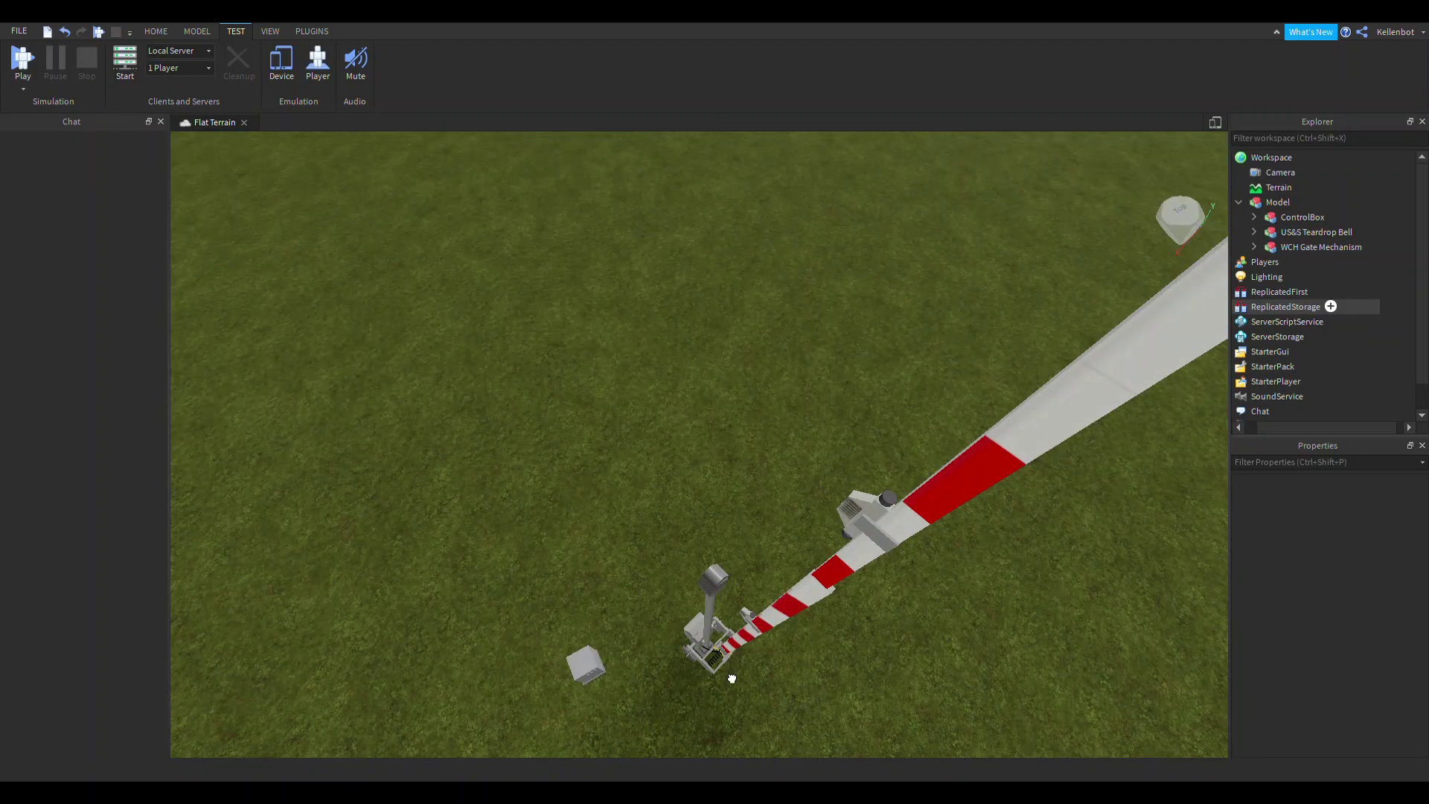
# Ungroup the signal Model into its separate ControlBox, US&S Teardrop Bell and WCH Gate Mechanism models
pyautogui.click(732, 678)
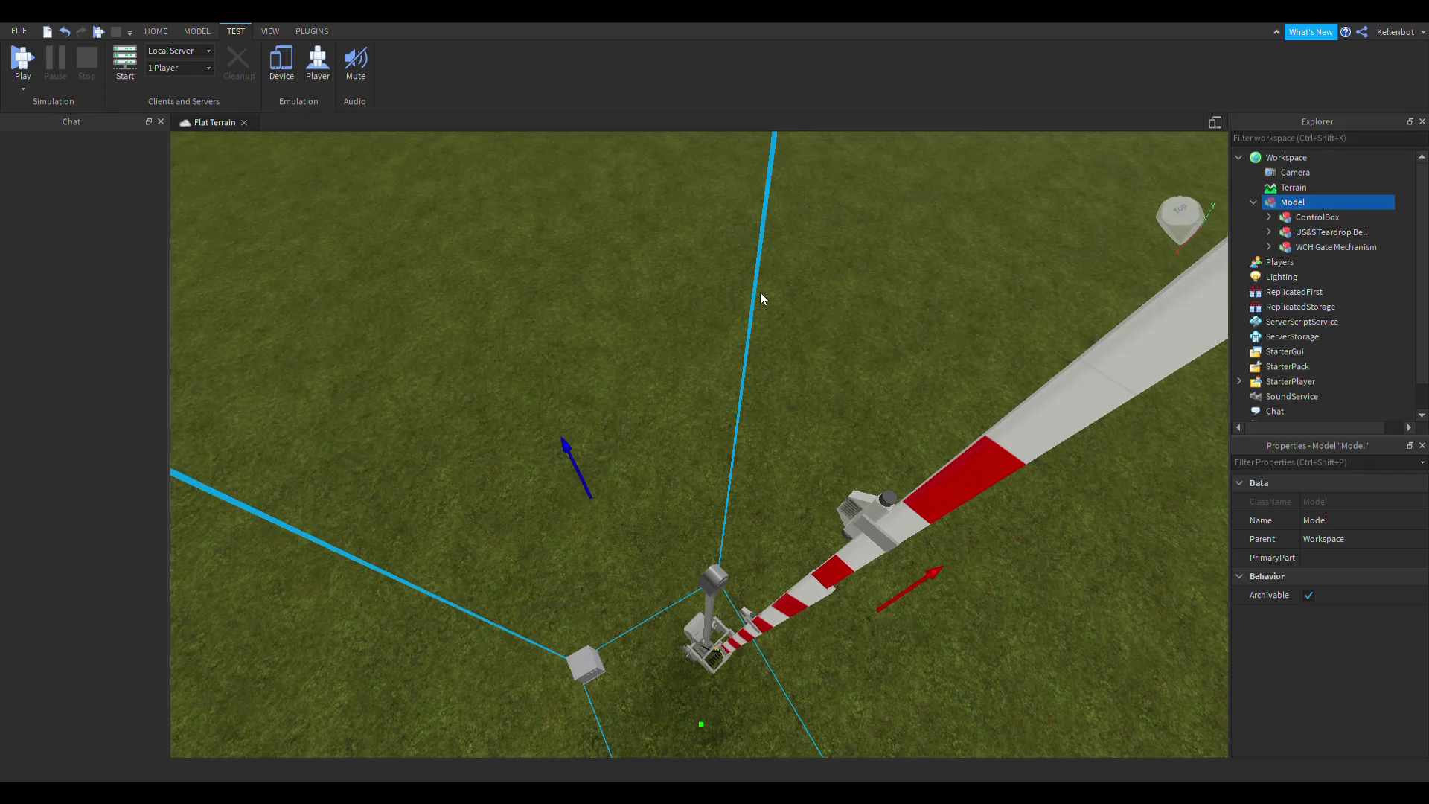
pyautogui.scroll(2, 760, 298)
pyautogui.hotkey('ctrl', 'u')
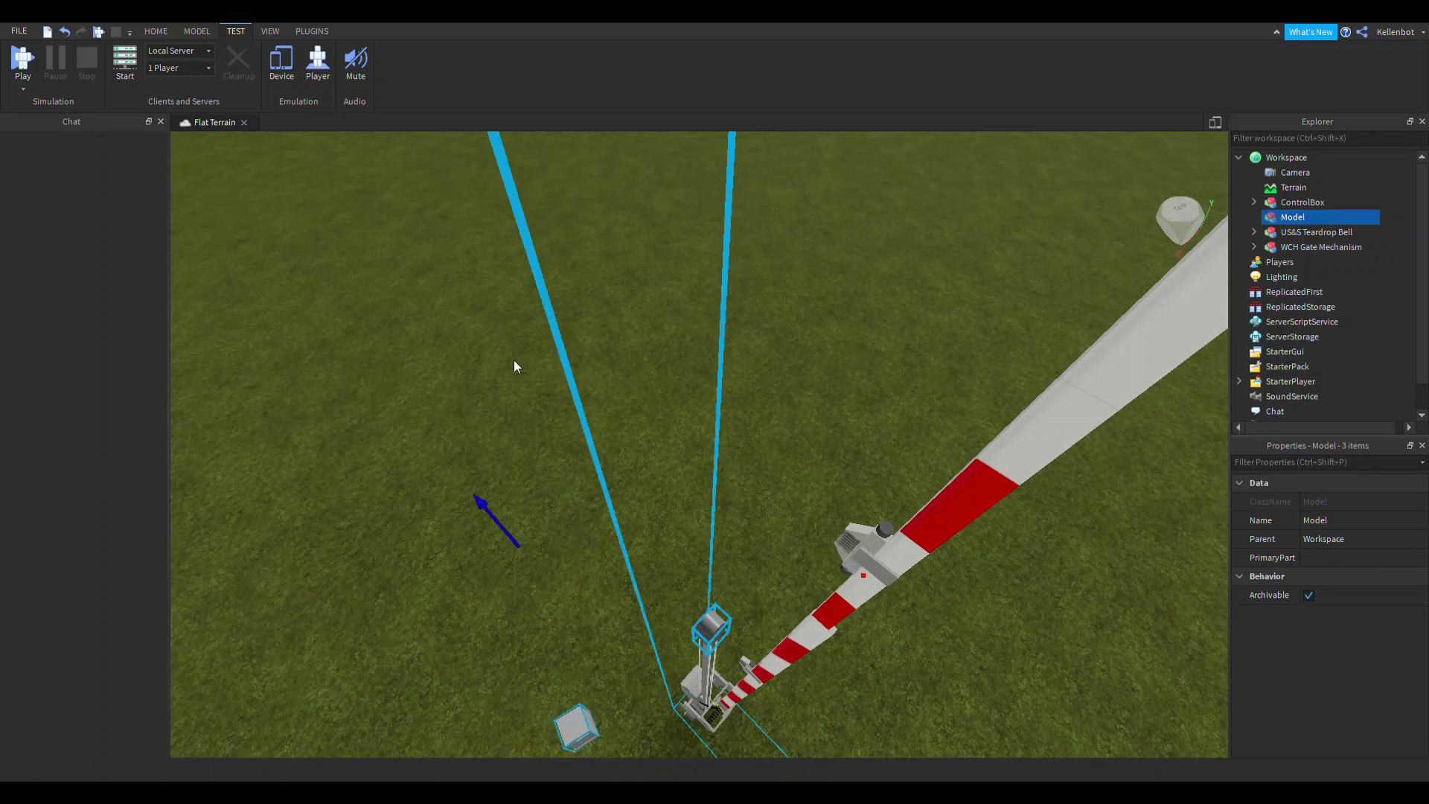
pyautogui.scroll(-5, 494, 481)
pyautogui.moveTo(494, 482); pyautogui.dragTo(538, 386, button='right')
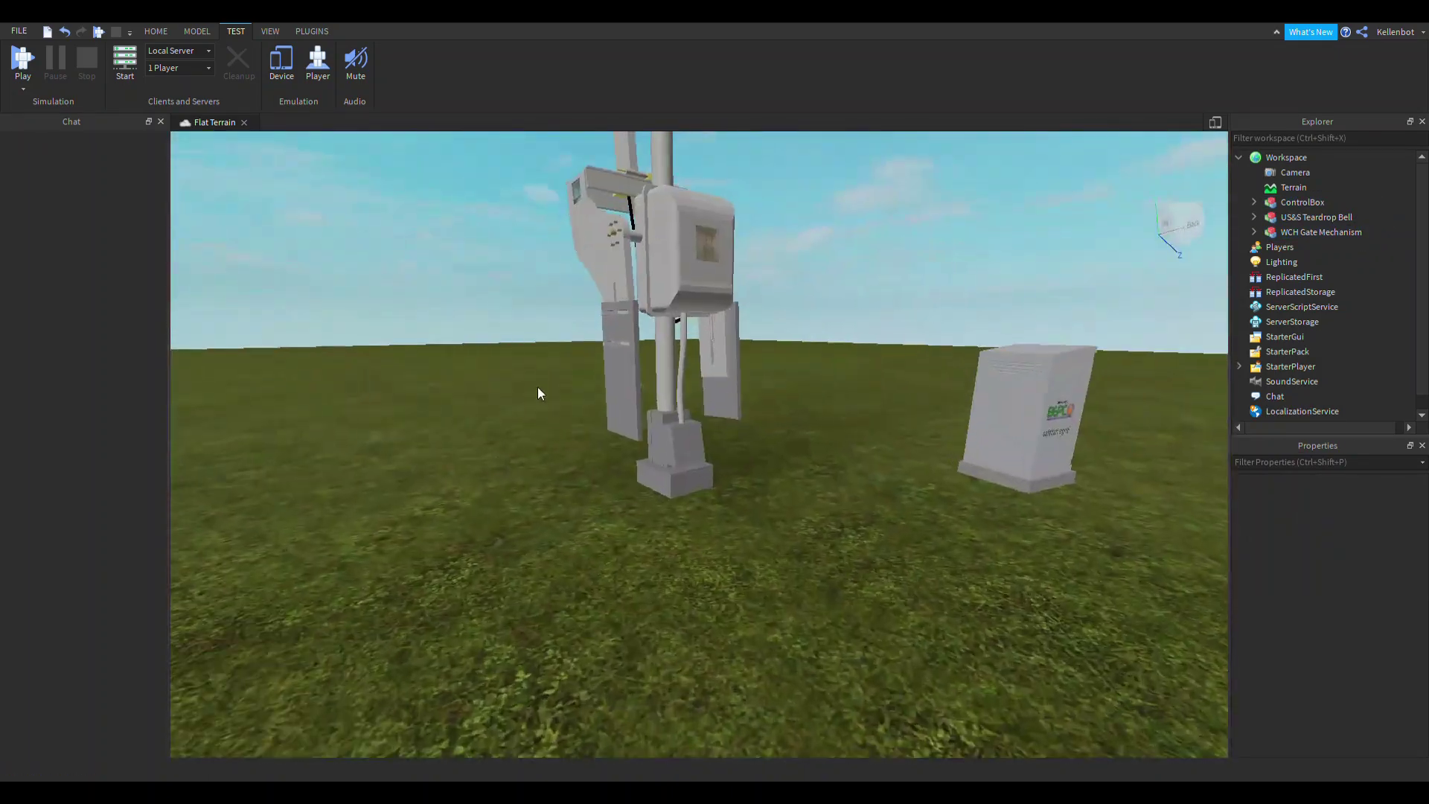
# Delete the WCH Gate Mechanism model and paste the copied Railway gate model into the workspace in its place
pyautogui.click(666, 302)
pyautogui.press('Delete')
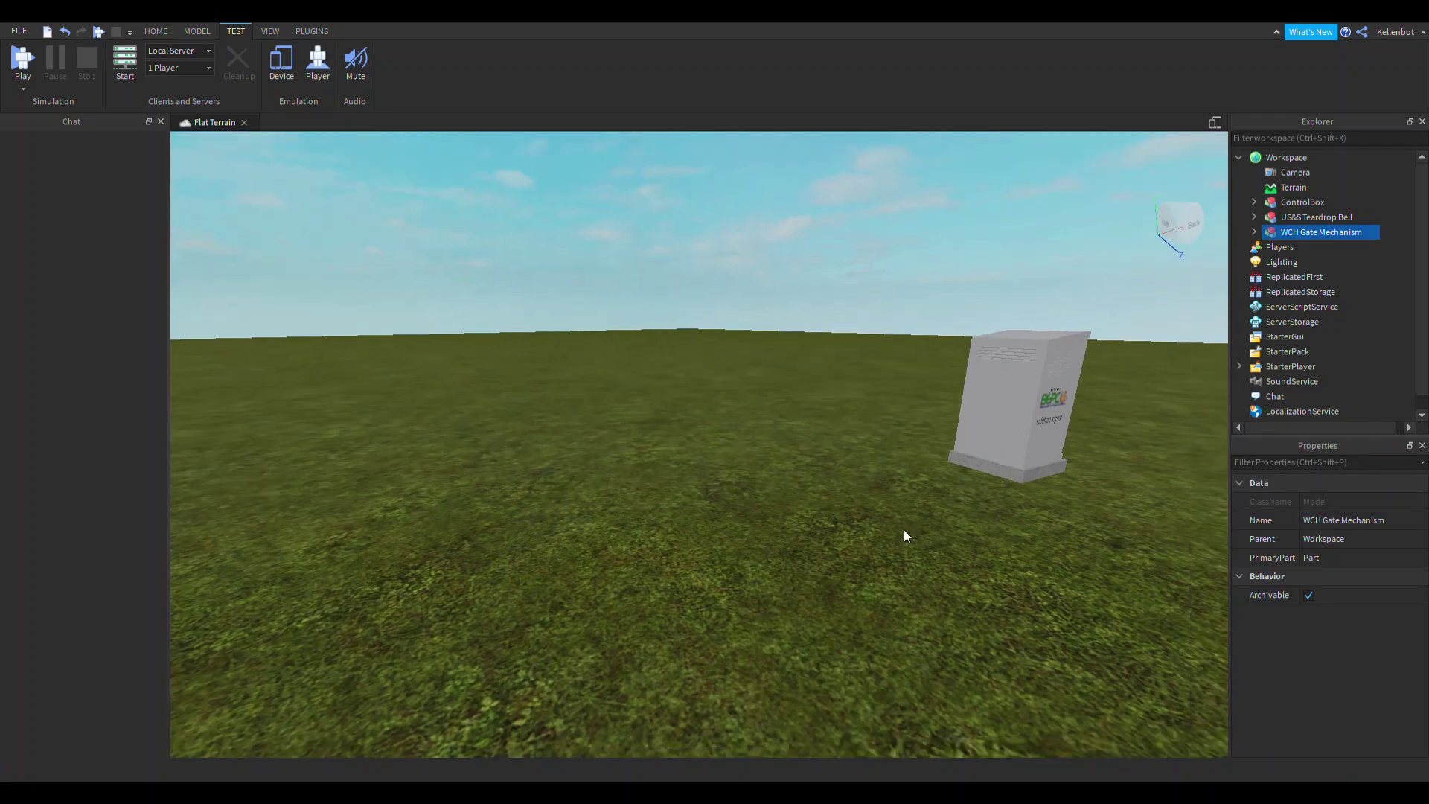
pyautogui.scroll(-10, 903, 533)
pyautogui.moveTo(734, 386); pyautogui.dragTo(733, 385, button='right')
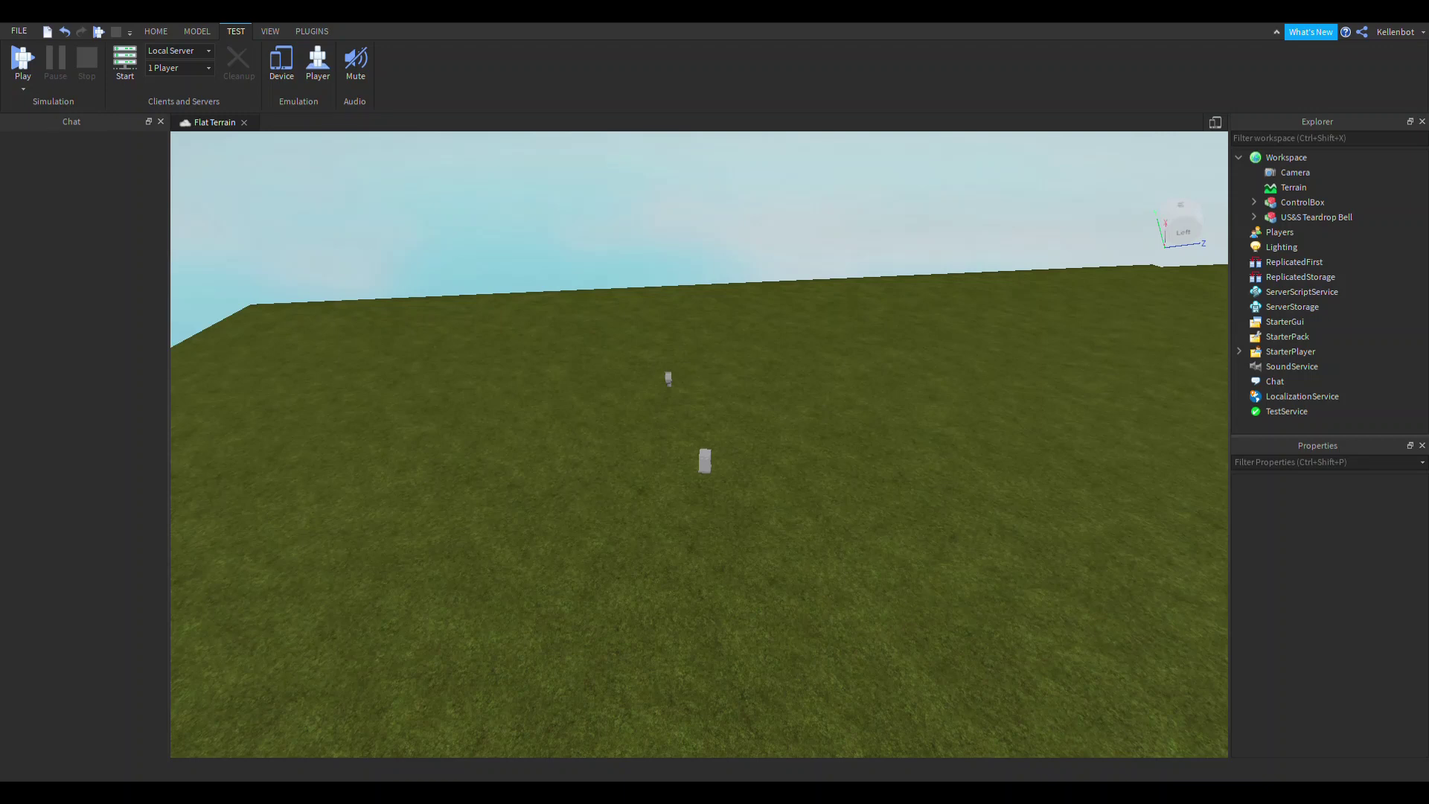
pyautogui.hotkey('ctrl', 'v')
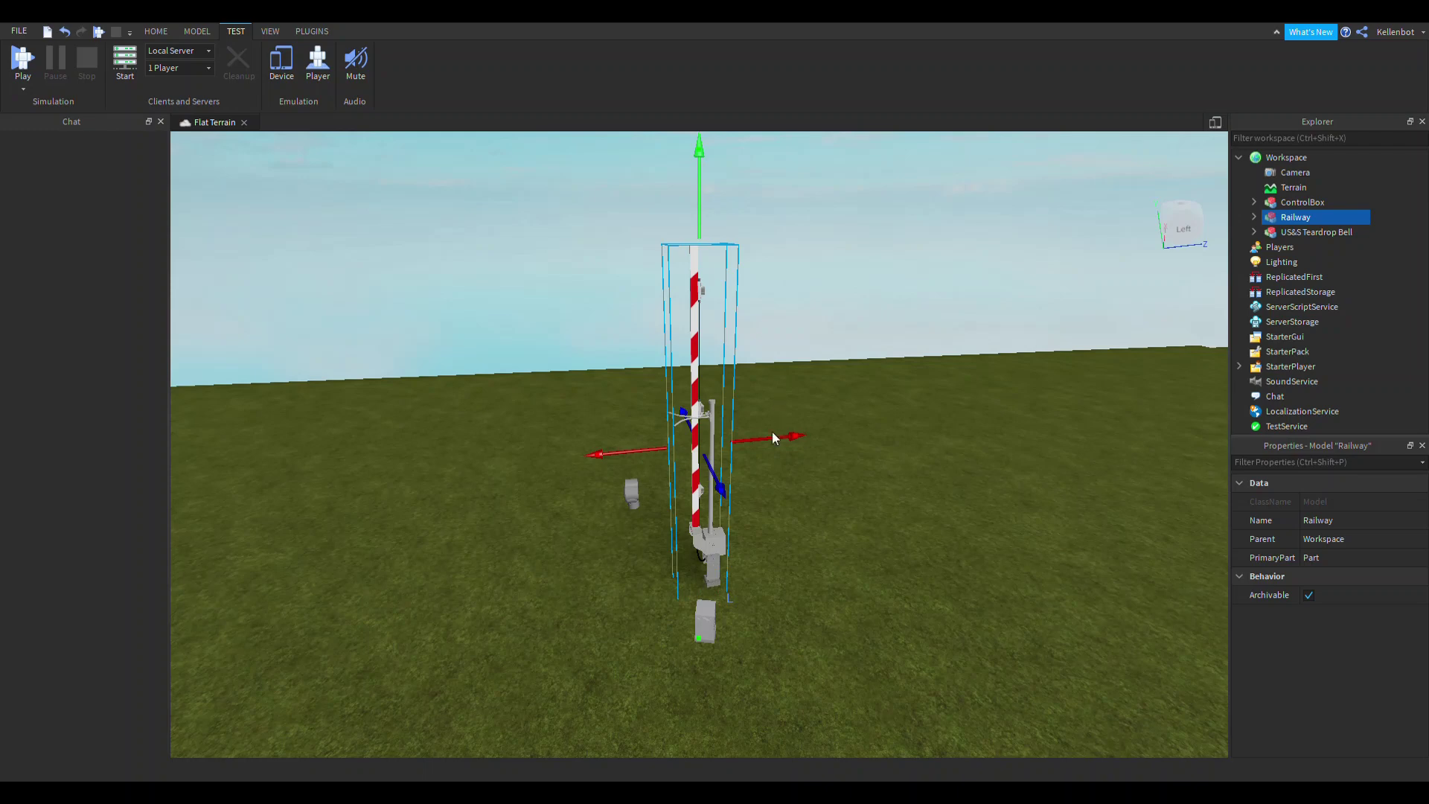
# Move the Railway model across the ground to stand beside the ControlBox, with its mast close to the US&S Teardrop Bell
pyautogui.moveTo(773, 432); pyautogui.dragTo(711, 493)
pyautogui.moveTo(702, 578)
pyautogui.mouseDown()
pyautogui.moveTo(749, 596)
pyautogui.moveTo(717, 584)
pyautogui.mouseUp()
pyautogui.scroll(5, 737, 613)
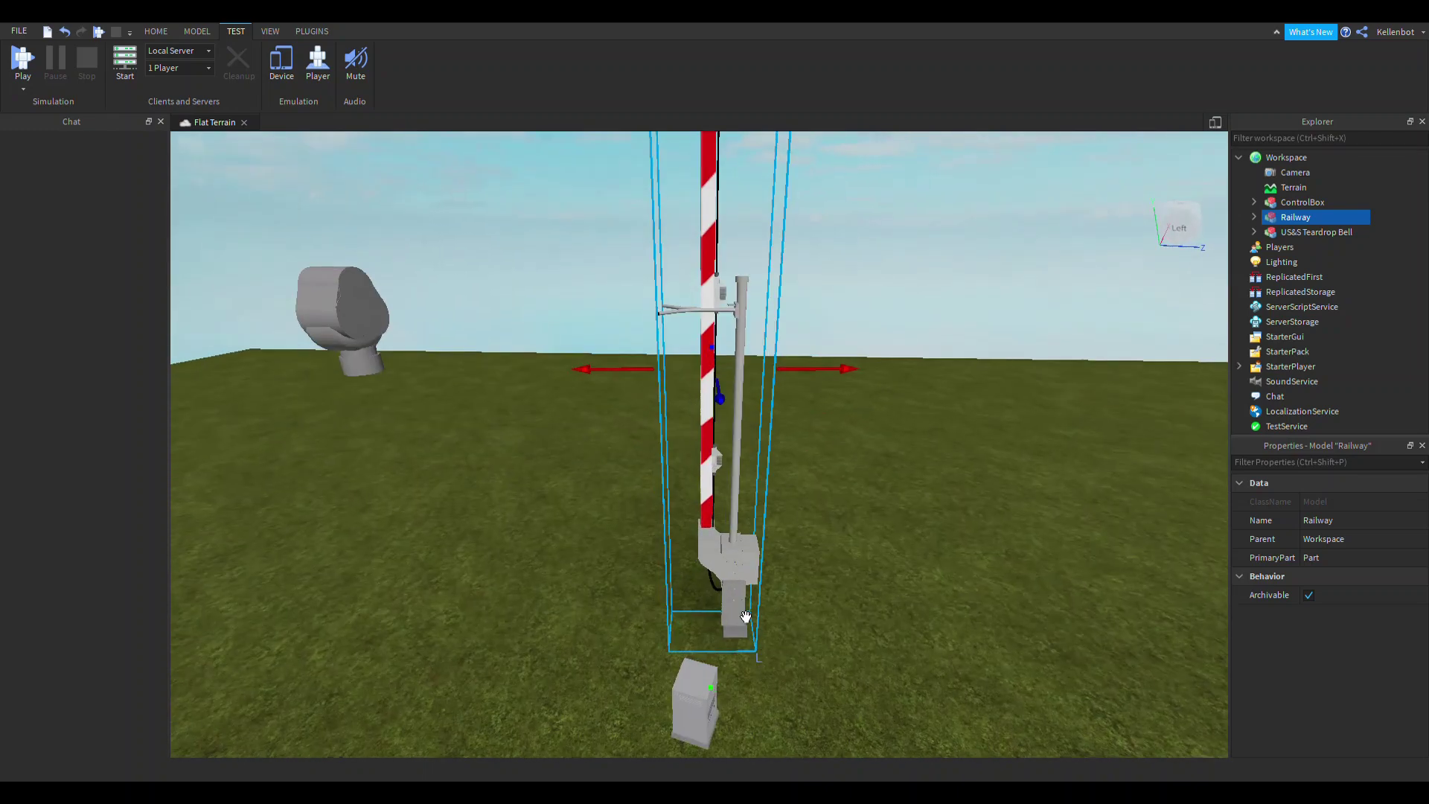
pyautogui.moveTo(744, 616); pyautogui.dragTo(718, 593, button='right')
pyautogui.scroll(-3, 717, 593)
pyautogui.moveTo(633, 538); pyautogui.dragTo(772, 603)
pyautogui.moveTo(707, 634); pyautogui.dragTo(703, 717)
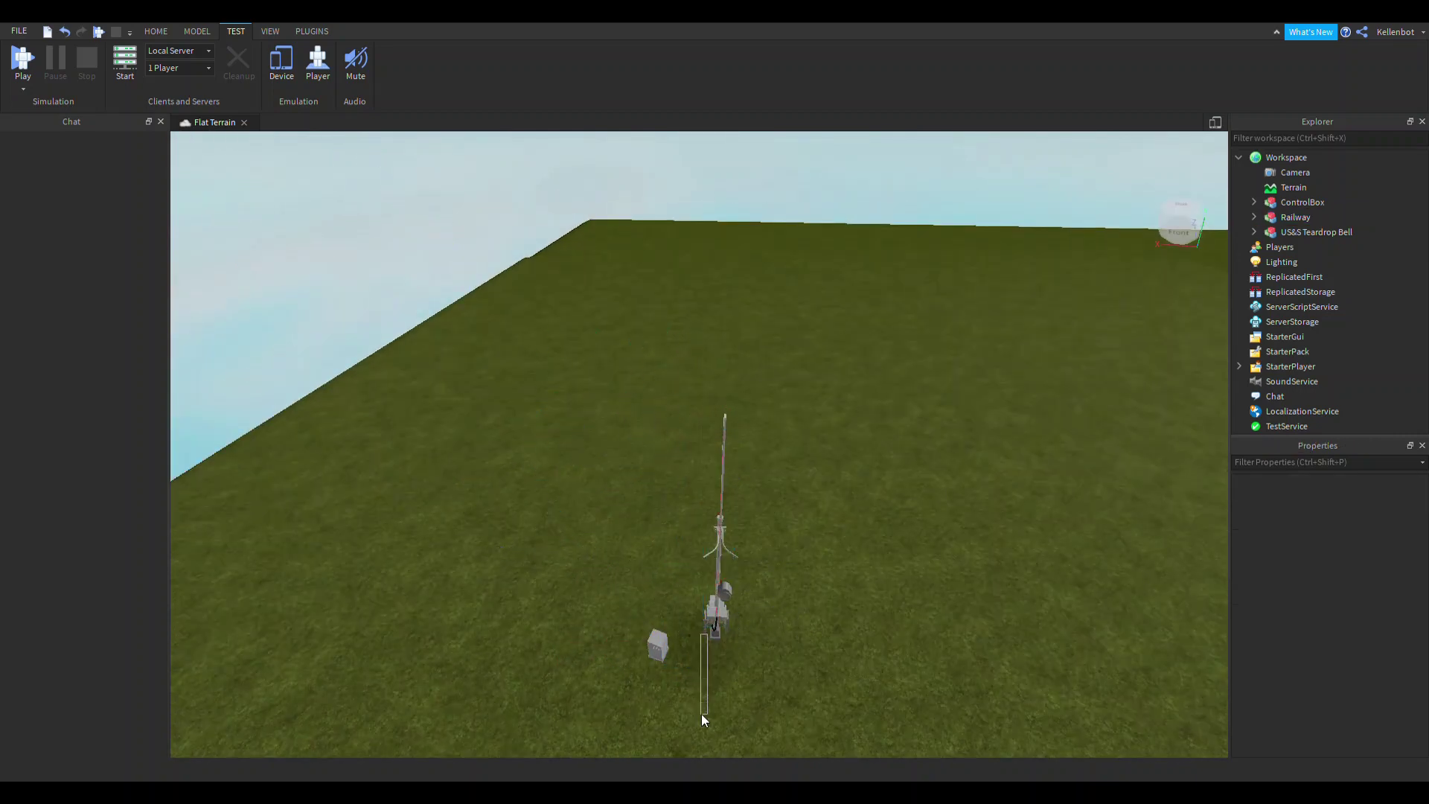
pyautogui.click(737, 650)
pyautogui.moveTo(759, 676); pyautogui.dragTo(741, 721)
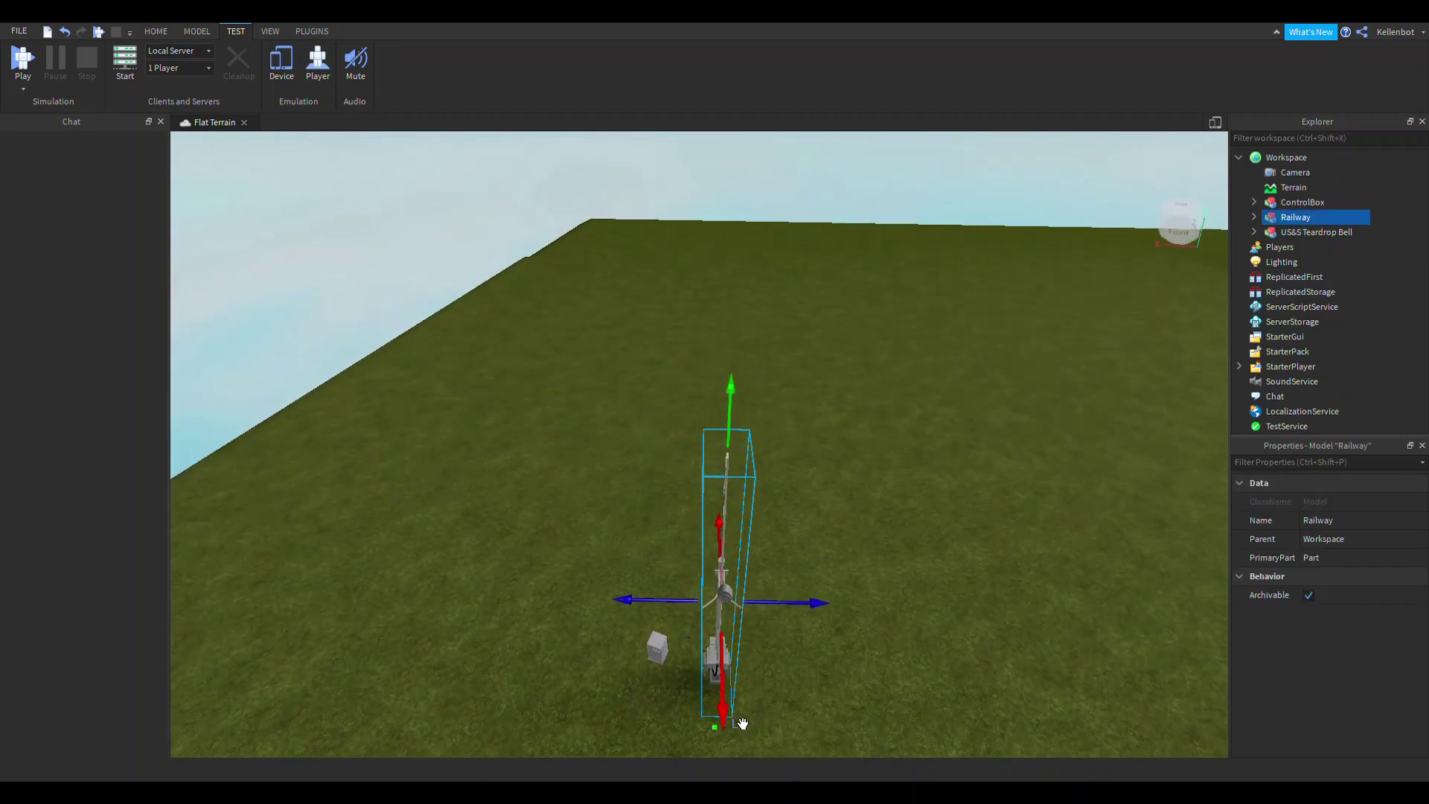
pyautogui.moveTo(741, 721); pyautogui.dragTo(721, 661, button='right')
pyautogui.scroll(5, 721, 701)
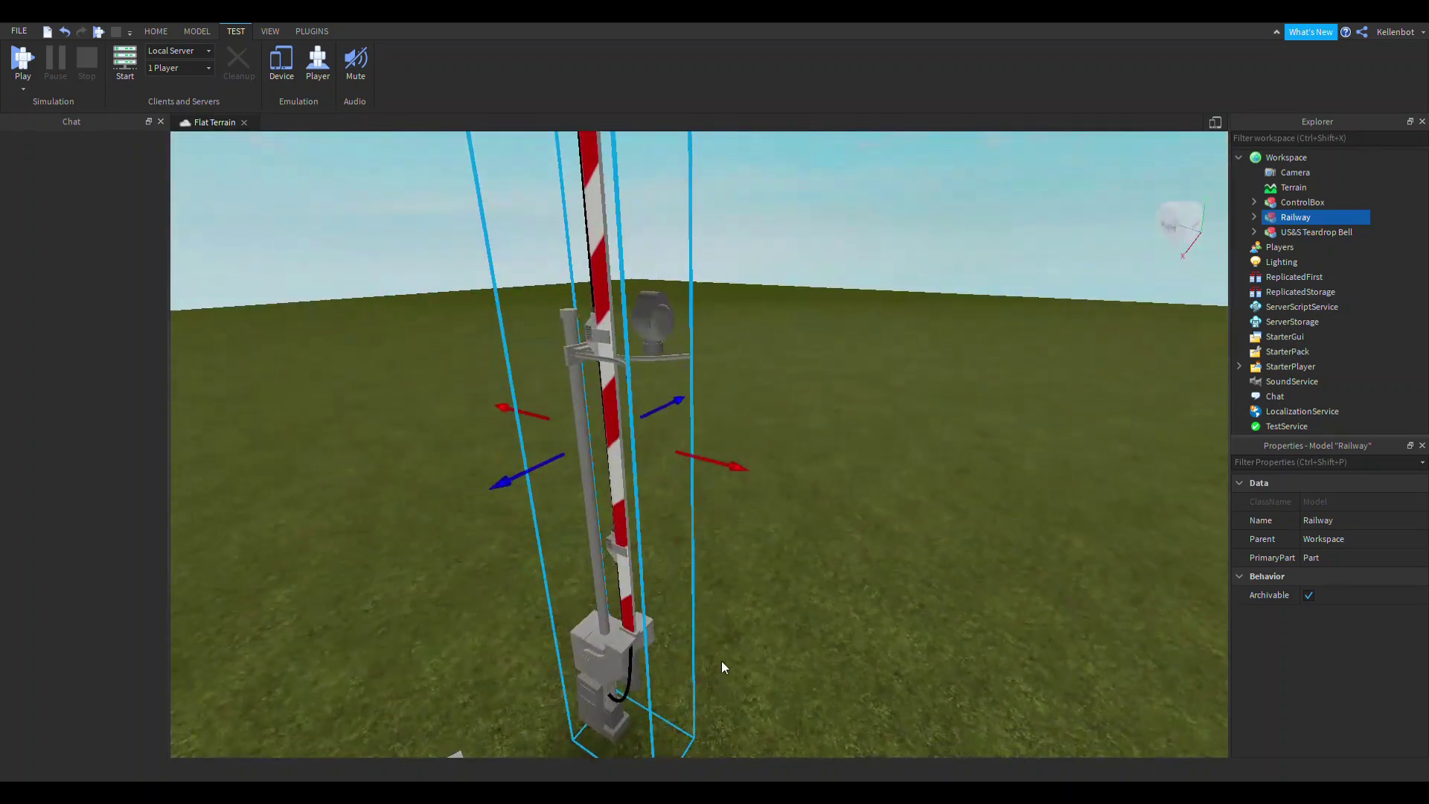
# Select the US&S Teardrop Bell and move it sideways and up onto the top of the Railway model's mast
pyautogui.click(740, 482)
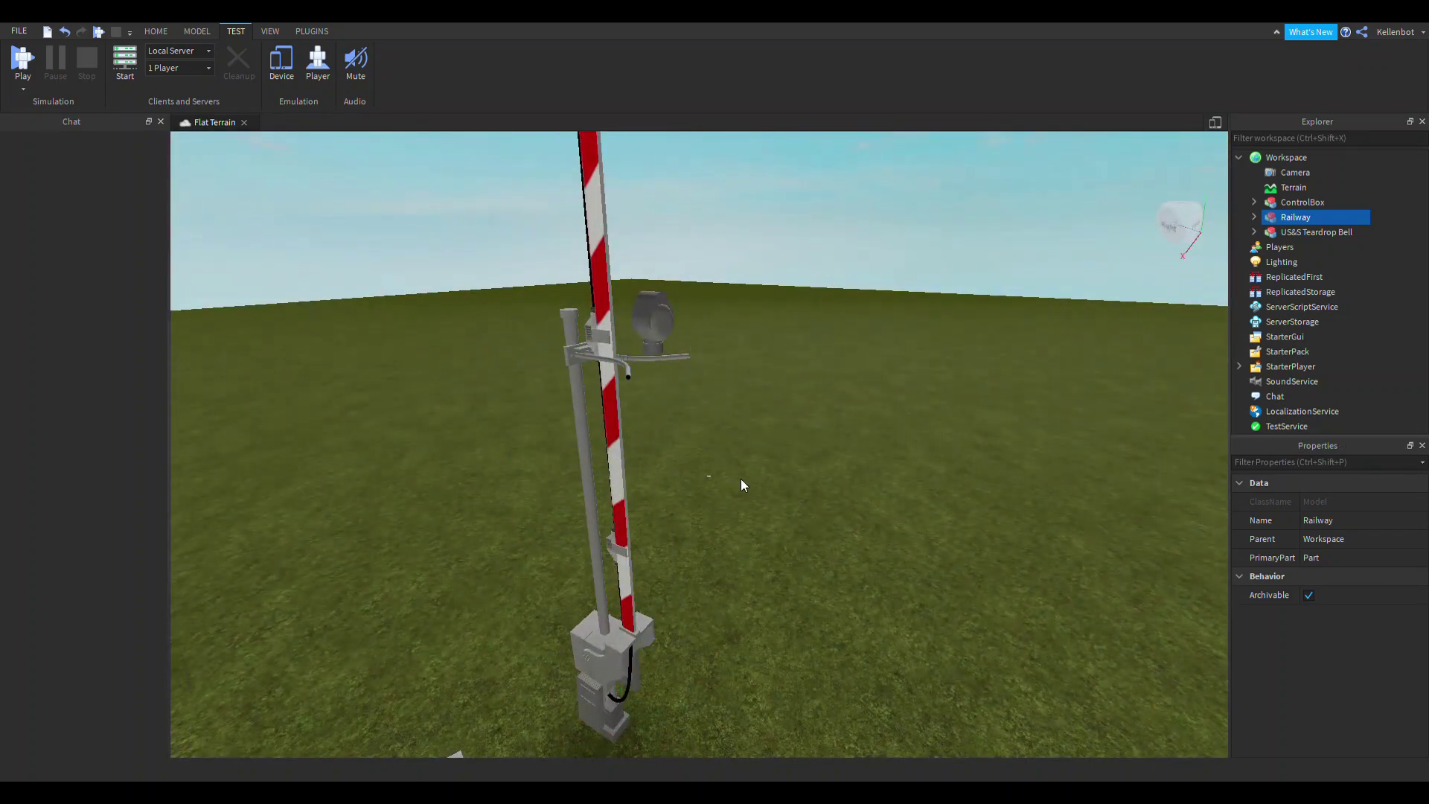
pyautogui.click(605, 422)
pyautogui.moveTo(734, 449); pyautogui.dragTo(868, 534, button='right')
pyautogui.click(661, 292)
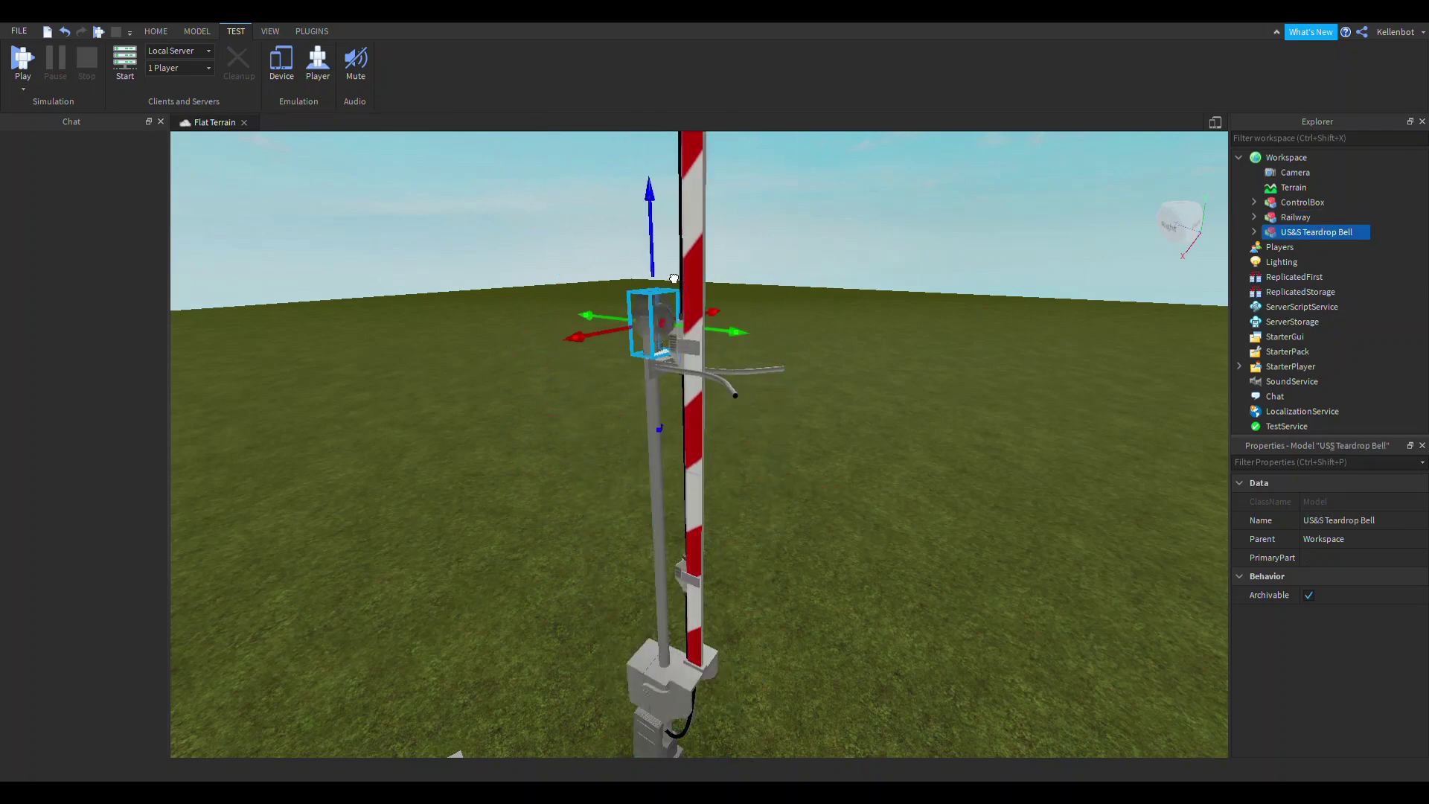
pyautogui.moveTo(673, 278); pyautogui.dragTo(717, 298)
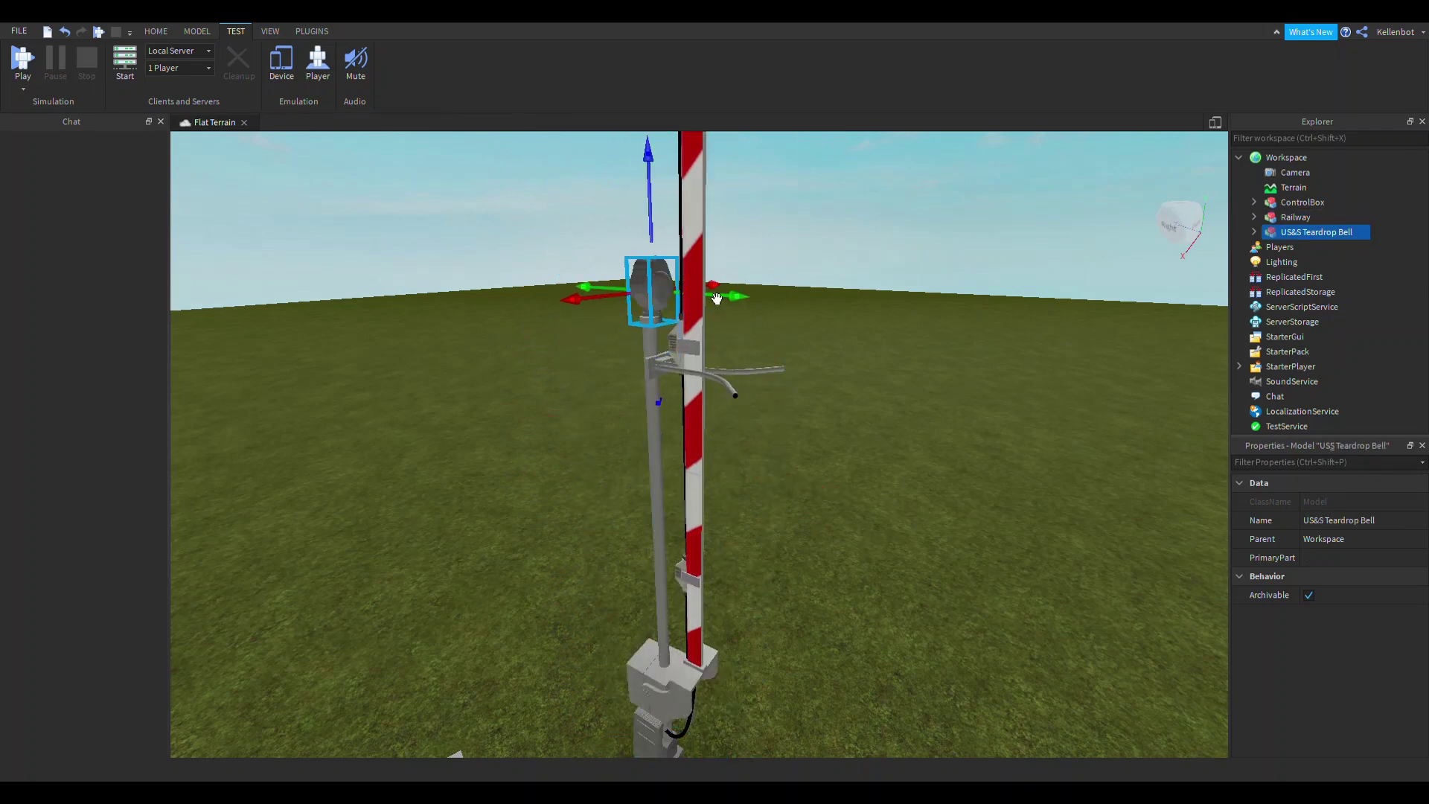
# Fine-tune the bell's position along both horizontal axes so it sits centred on the mast top
pyautogui.press('f')
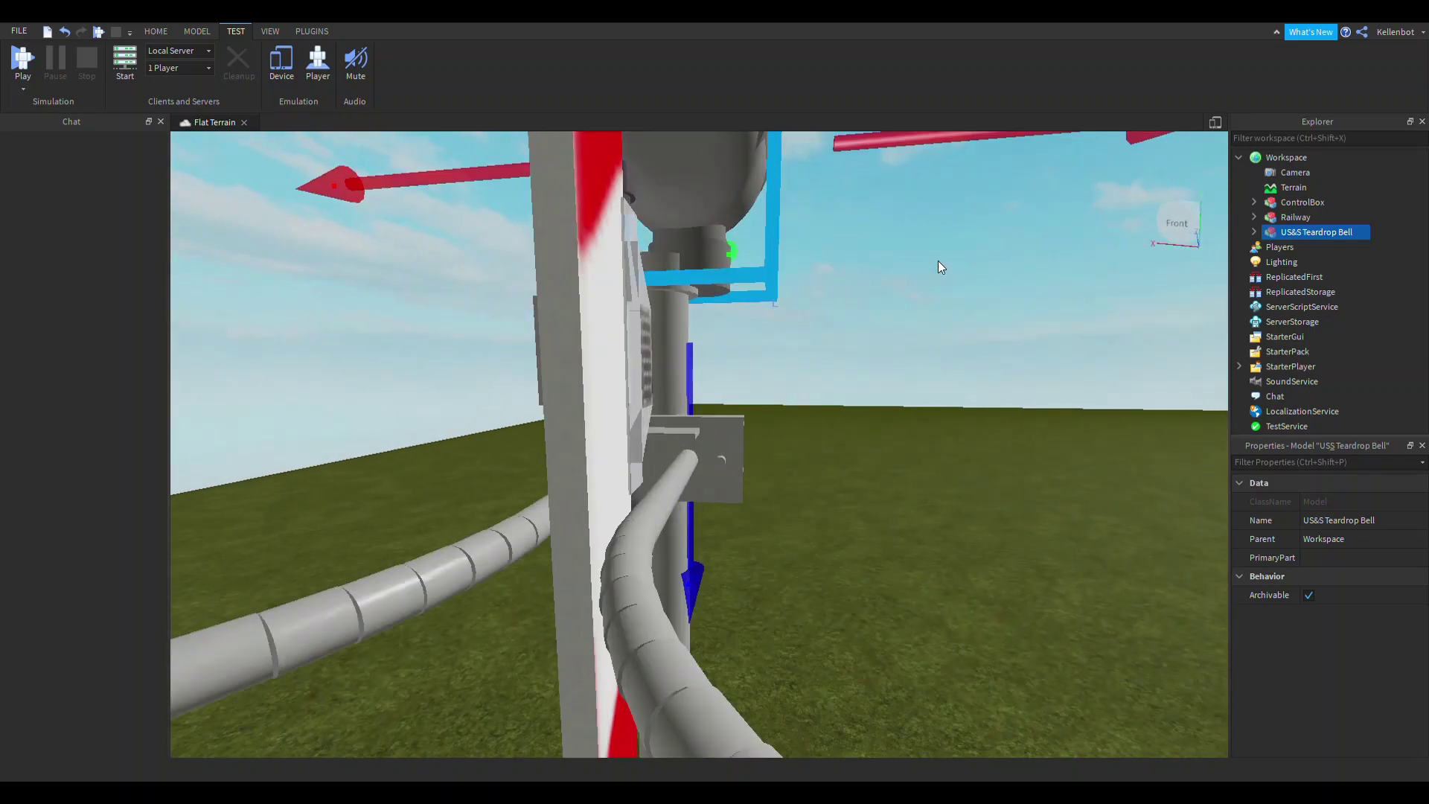
pyautogui.moveTo(886, 176); pyautogui.dragTo(857, 189)
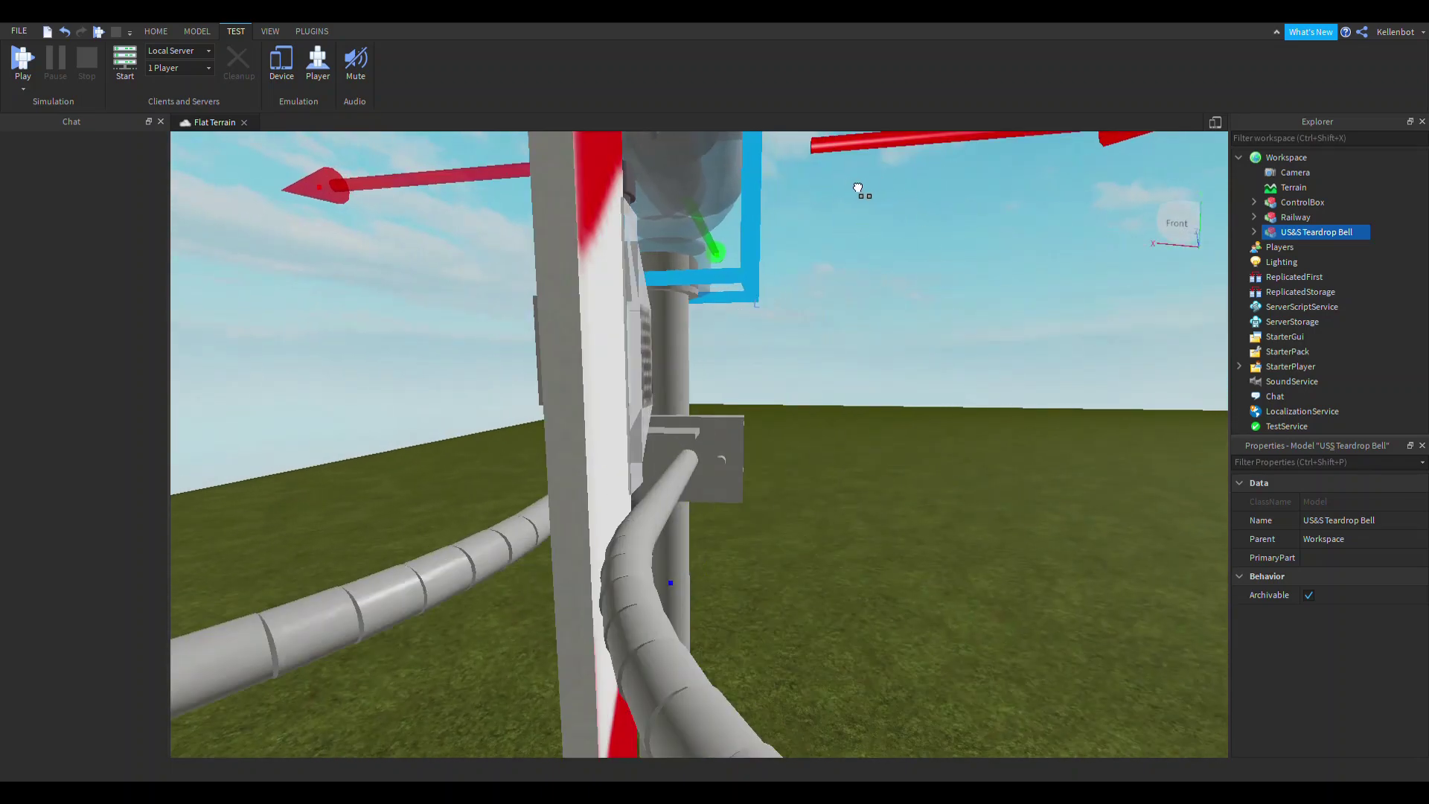
pyautogui.moveTo(536, 230)
pyautogui.mouseDown(button='right')
pyautogui.moveTo(456, 229)
pyautogui.moveTo(440, 214)
pyautogui.moveTo(547, 252)
pyautogui.mouseUp(button='right')
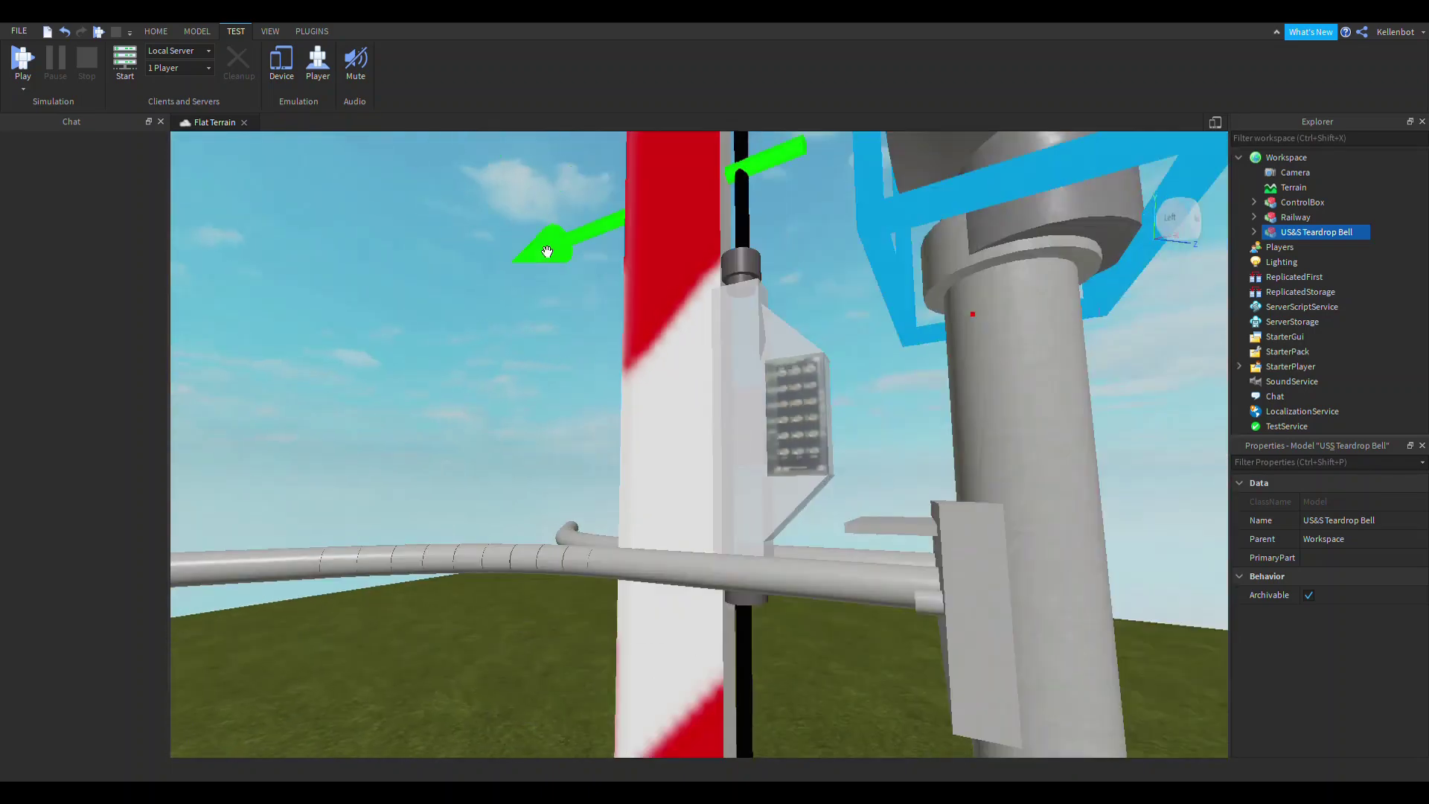
pyautogui.scroll(-2, 547, 251)
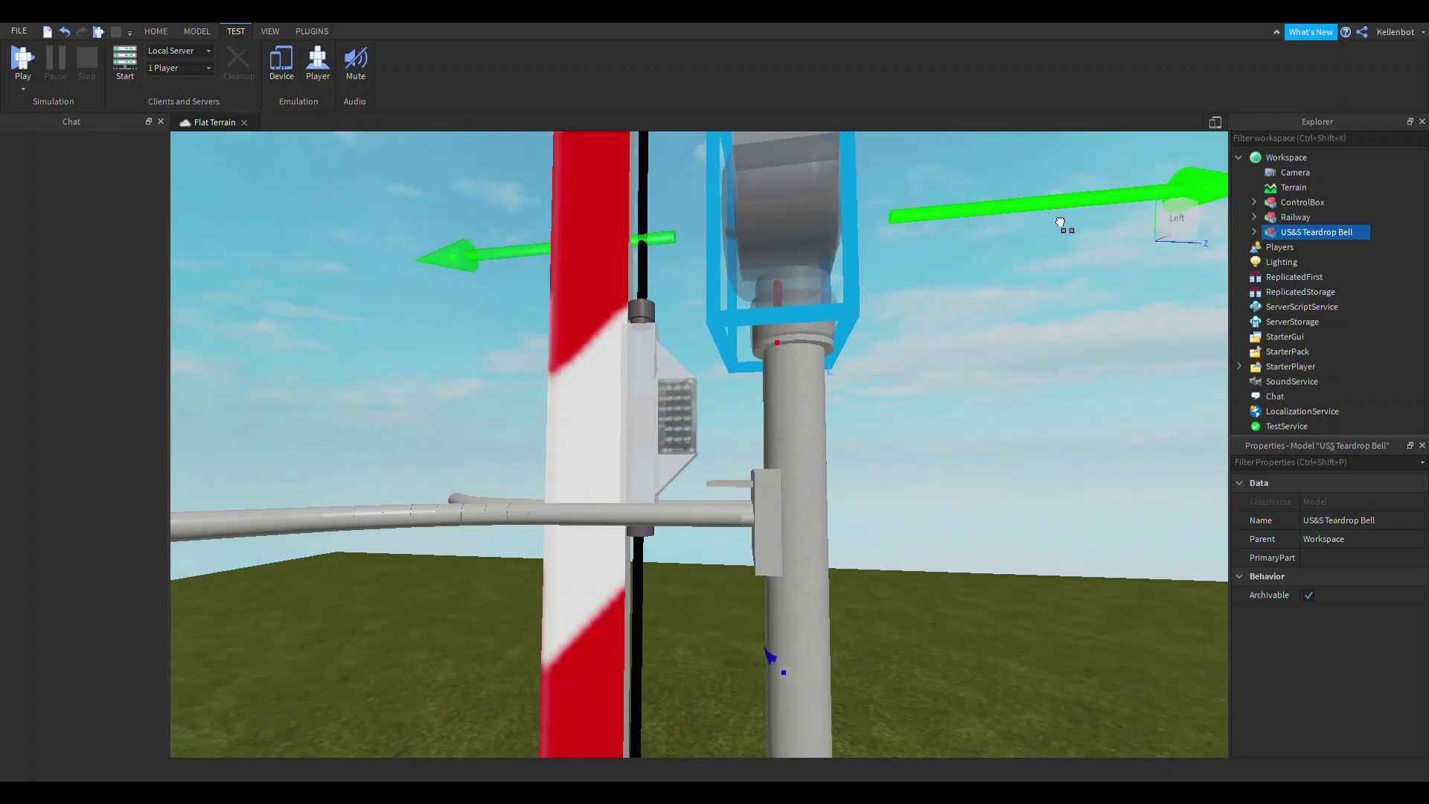
pyautogui.scroll(-3, 1020, 224)
pyautogui.moveTo(753, 238); pyautogui.dragTo(766, 246)
pyautogui.click(857, 228)
pyautogui.moveTo(857, 228); pyautogui.dragTo(866, 237, button='right')
# Group the ControlBox, Railway and US&S Teardrop Bell models into one Model and start a play test
pyautogui.moveTo(264, 360); pyautogui.dragTo(644, 474)
pyautogui.hotkey('ctrl', 'g')
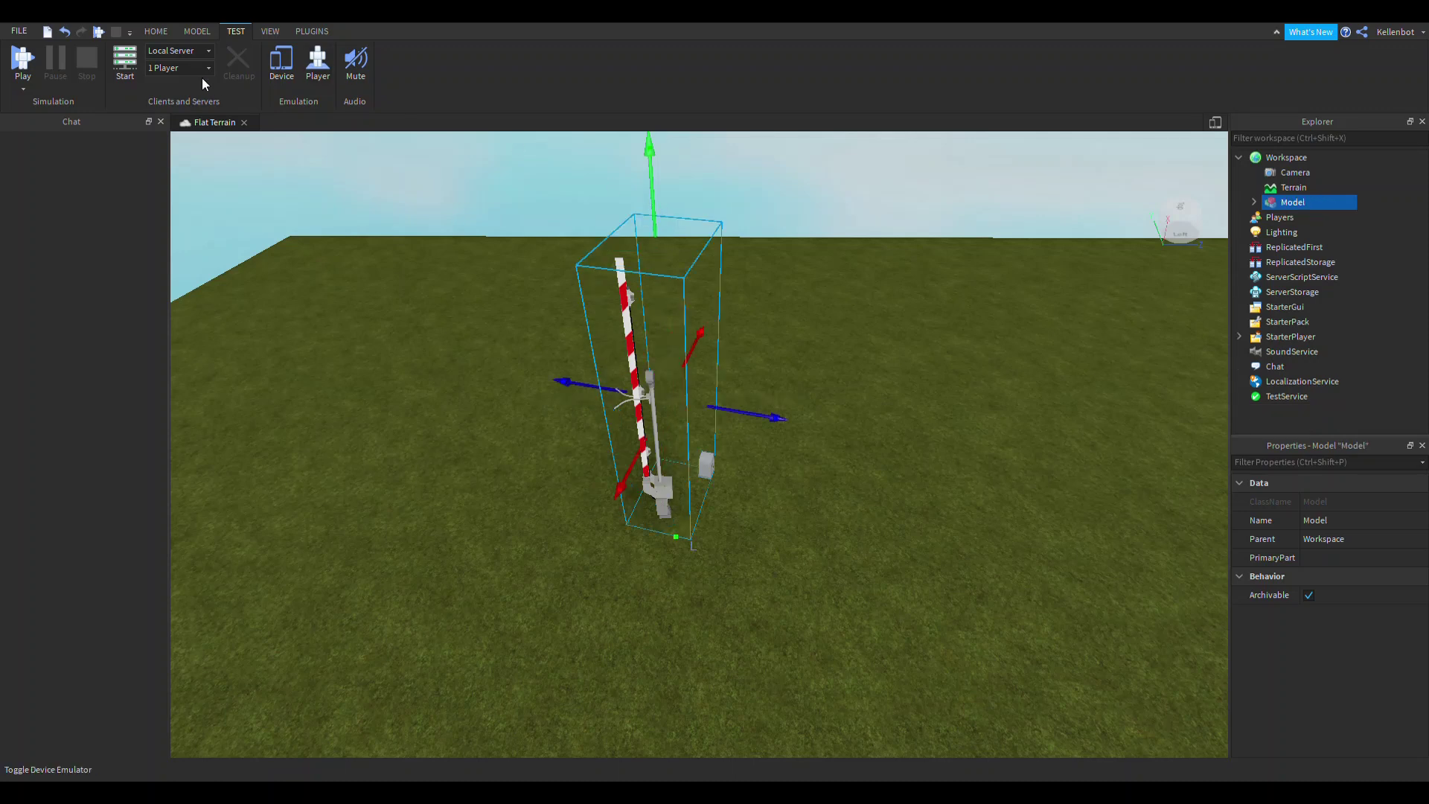
pyautogui.click(102, 31)
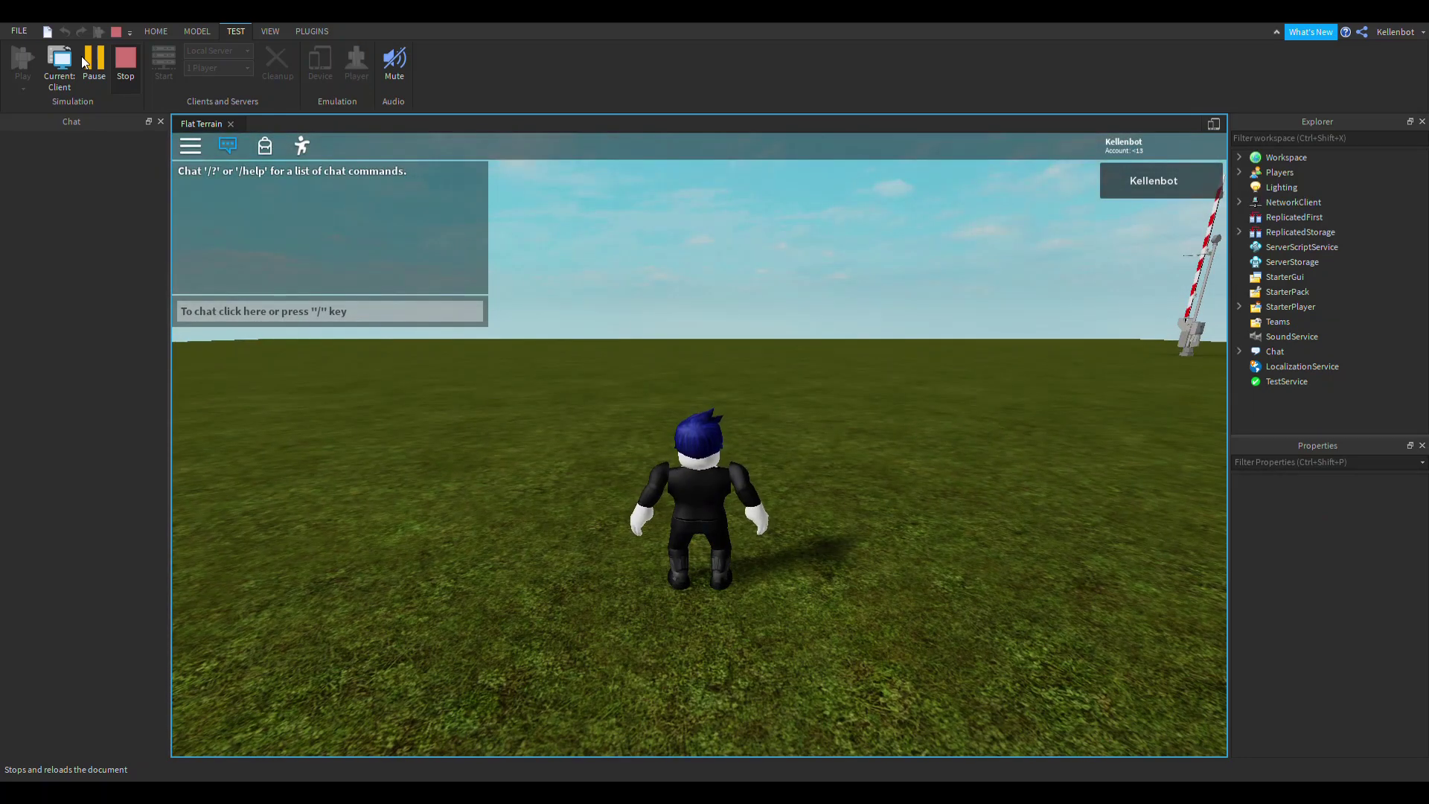
# Run the character toward the signal and frame the ControlBox's front with its green and red controls
pyautogui.press('w')
pyautogui.moveTo(708, 247); pyautogui.dragTo(709, 247, button='right')
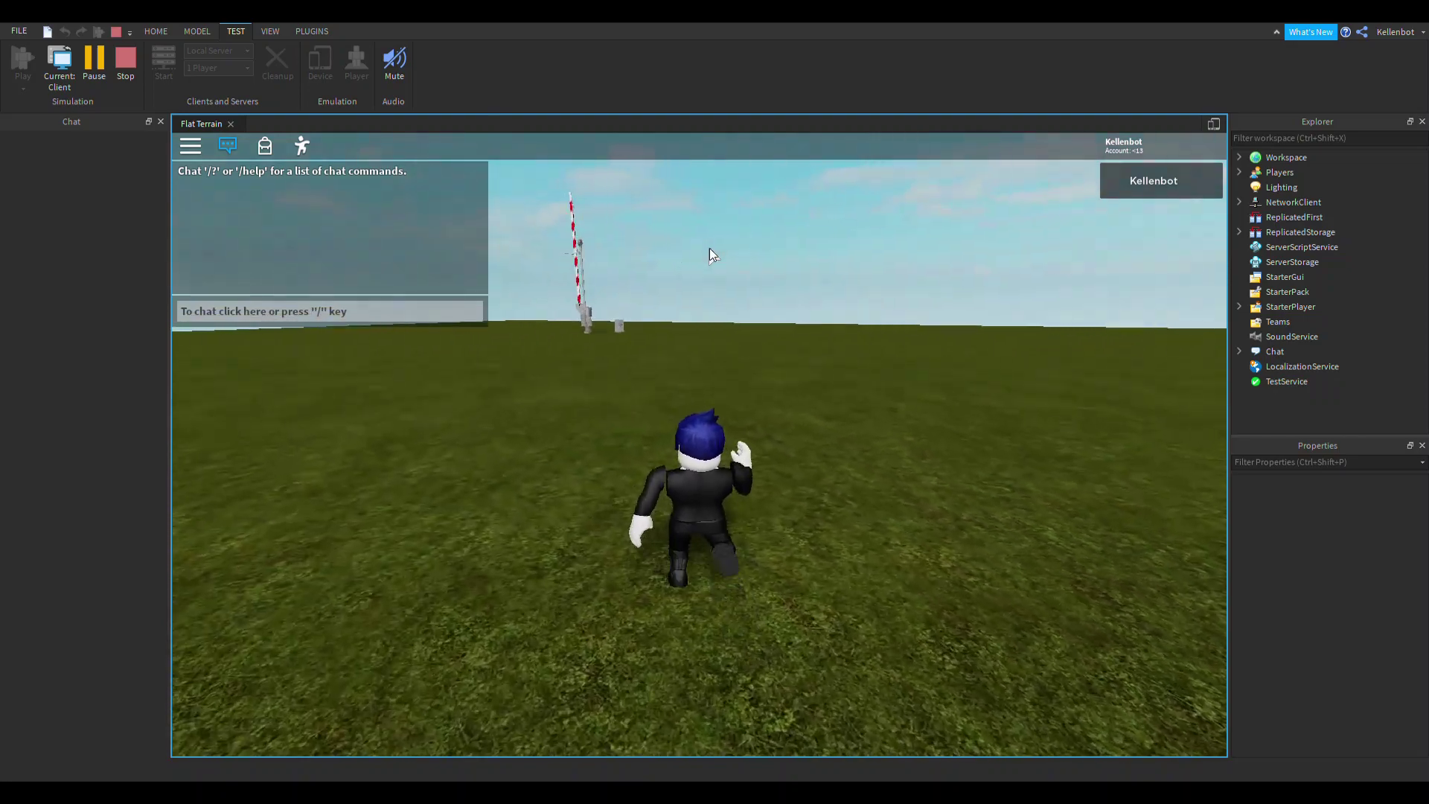
pyautogui.scroll(-15, 709, 247)
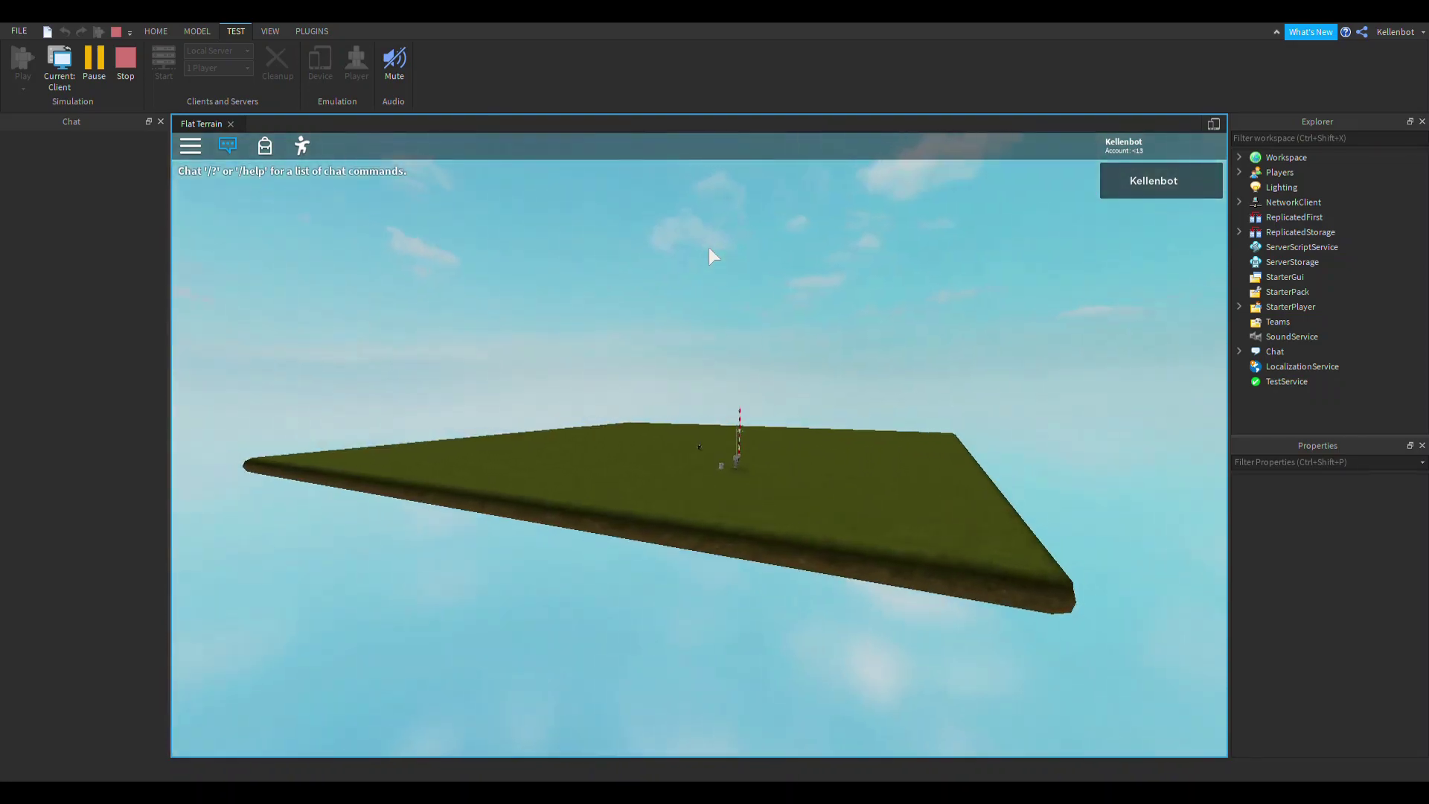
pyautogui.scroll(15, 709, 248)
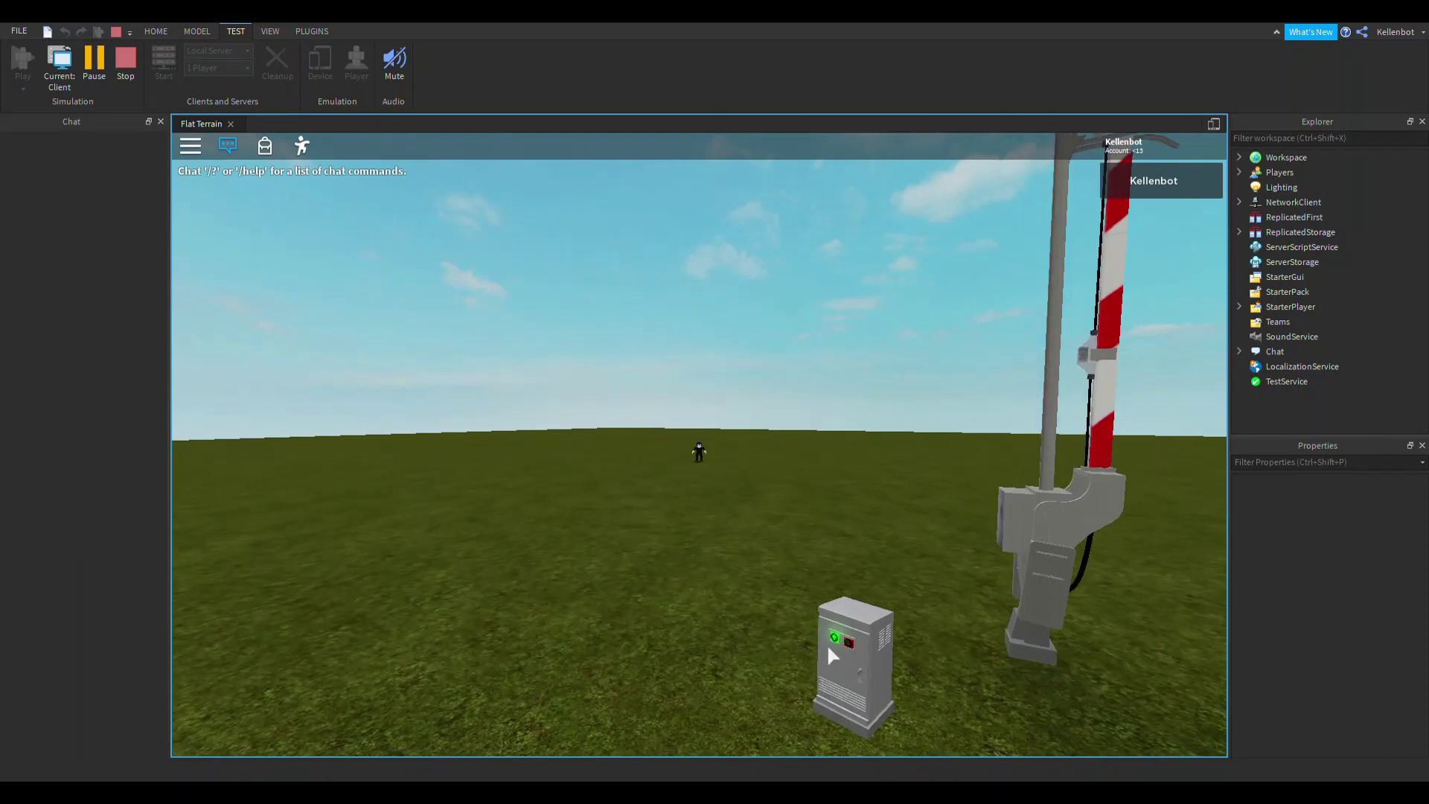
pyautogui.scroll(-6, 846, 637)
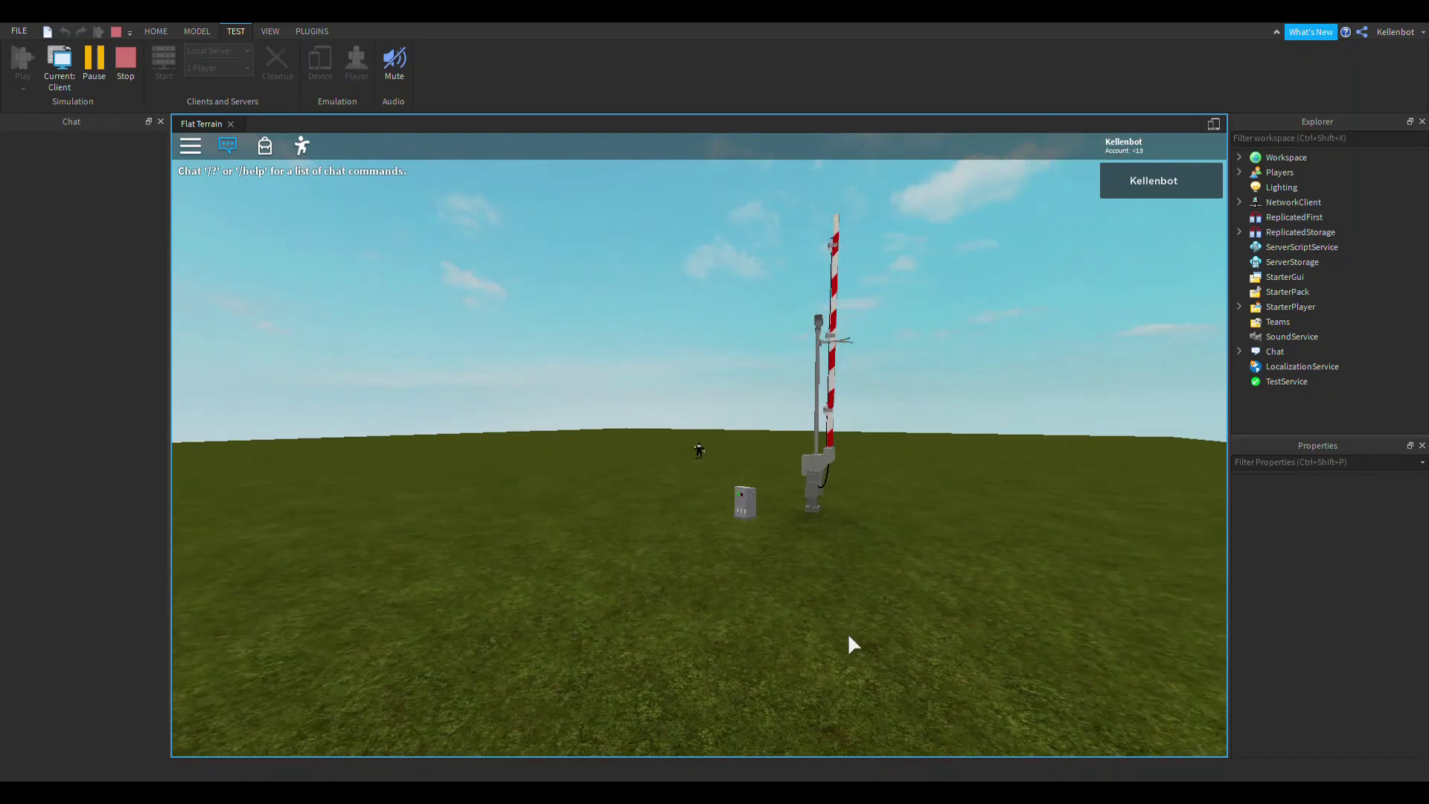
pyautogui.scroll(4, 847, 632)
pyautogui.scroll(5, 740, 488)
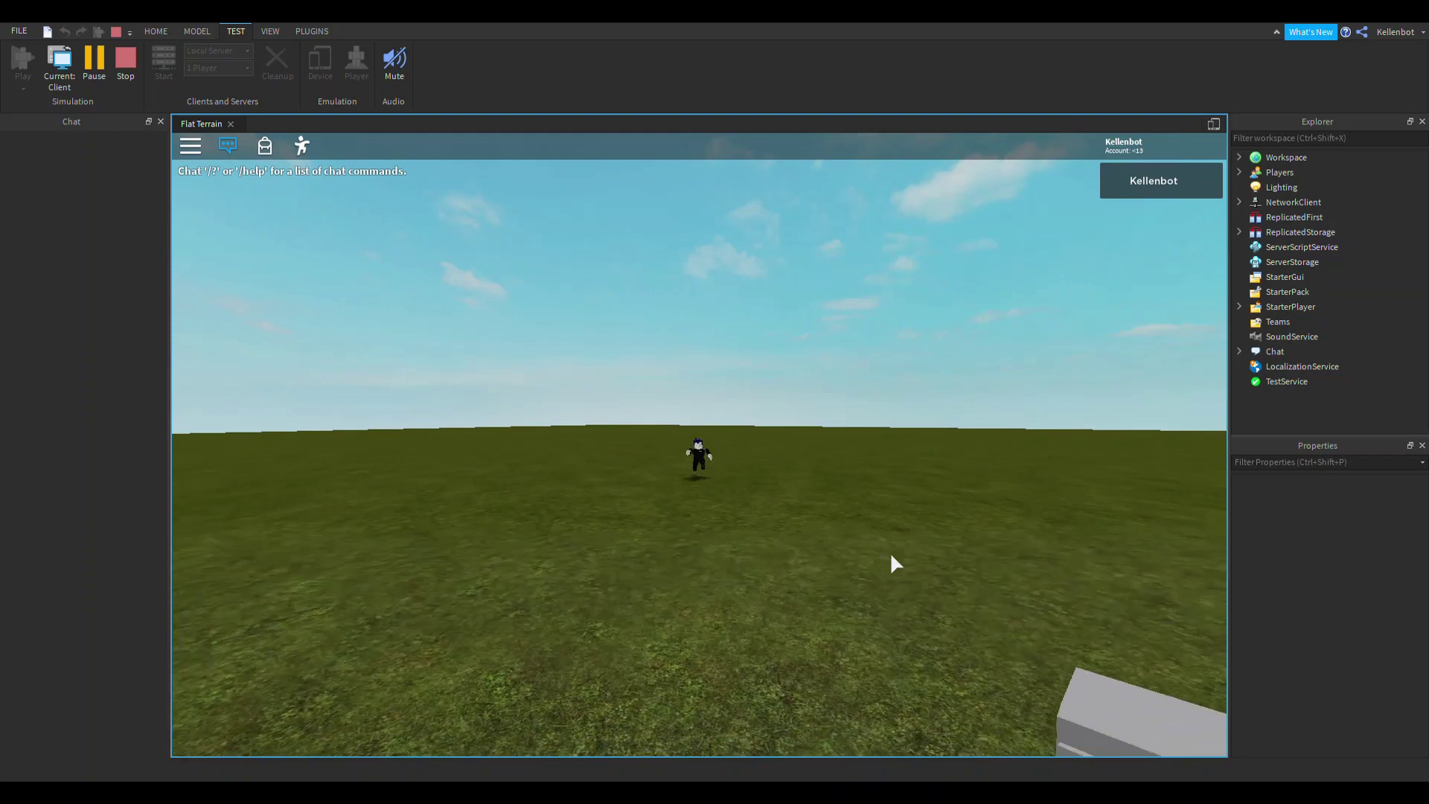
pyautogui.scroll(-4, 891, 554)
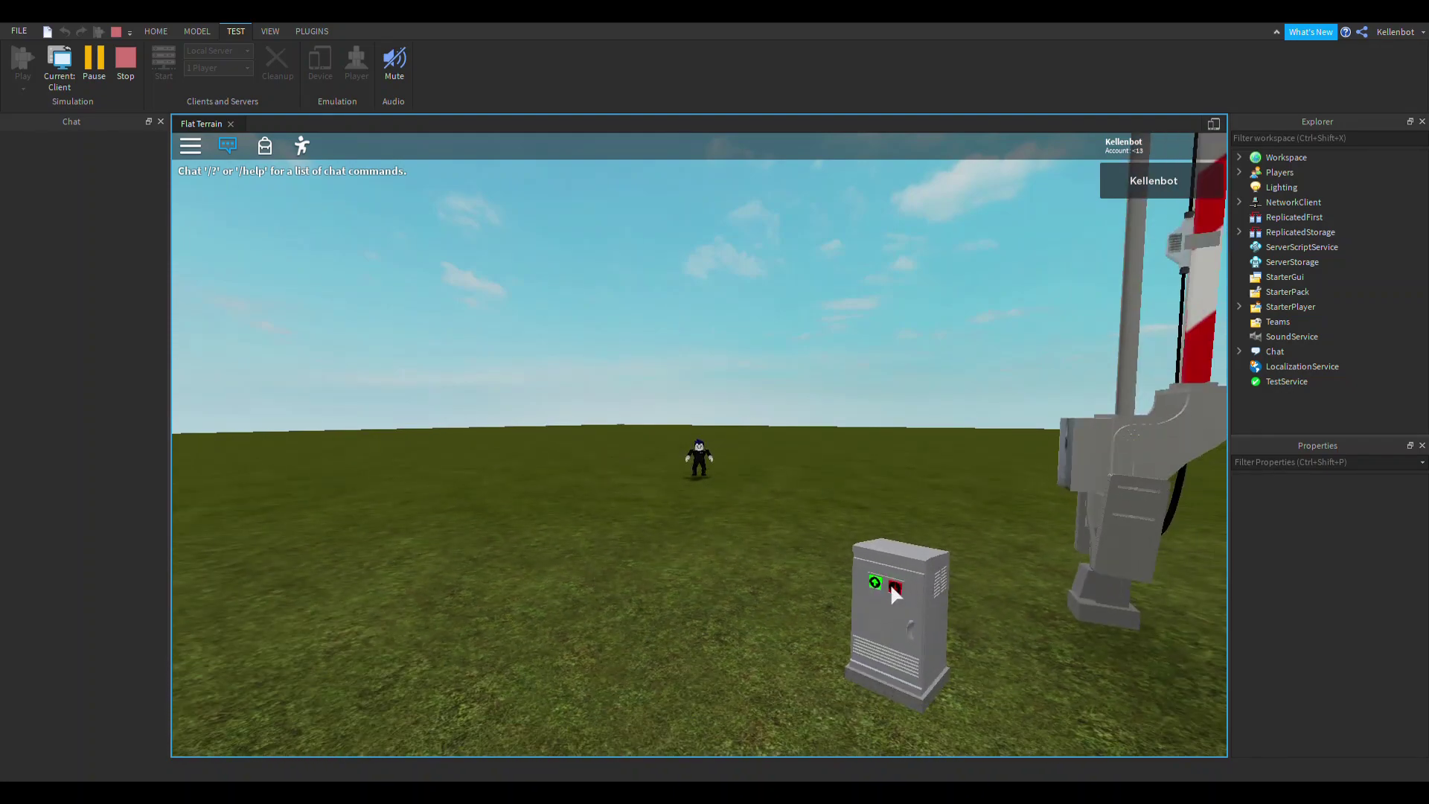
# Bring the character up to the ControlBox and activate its red control to lower the gate arm
pyautogui.scroll(-2, 891, 583)
pyautogui.scroll(4, 892, 579)
pyautogui.scroll(-4, 849, 534)
pyautogui.scroll(4, 846, 527)
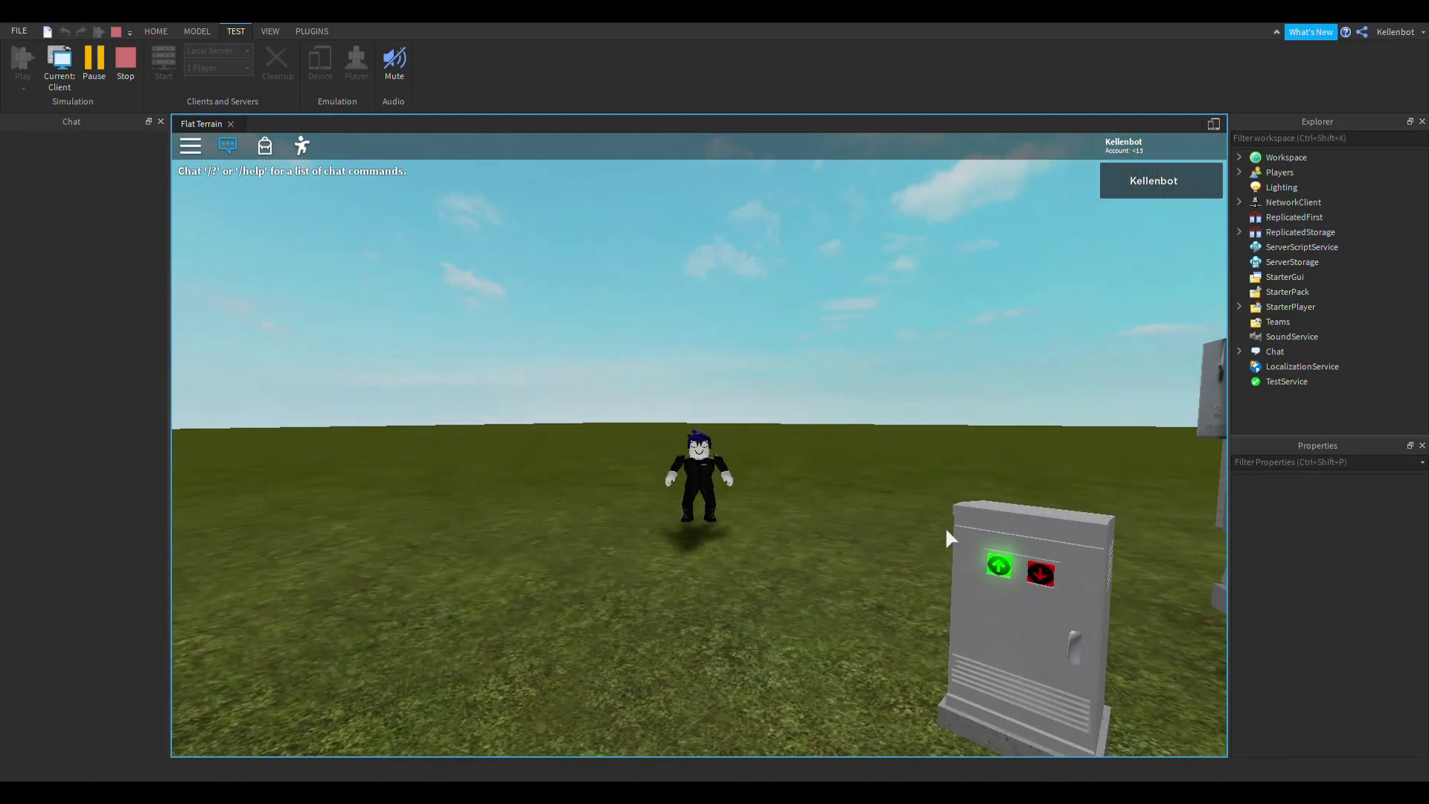
pyautogui.scroll(-4, 871, 521)
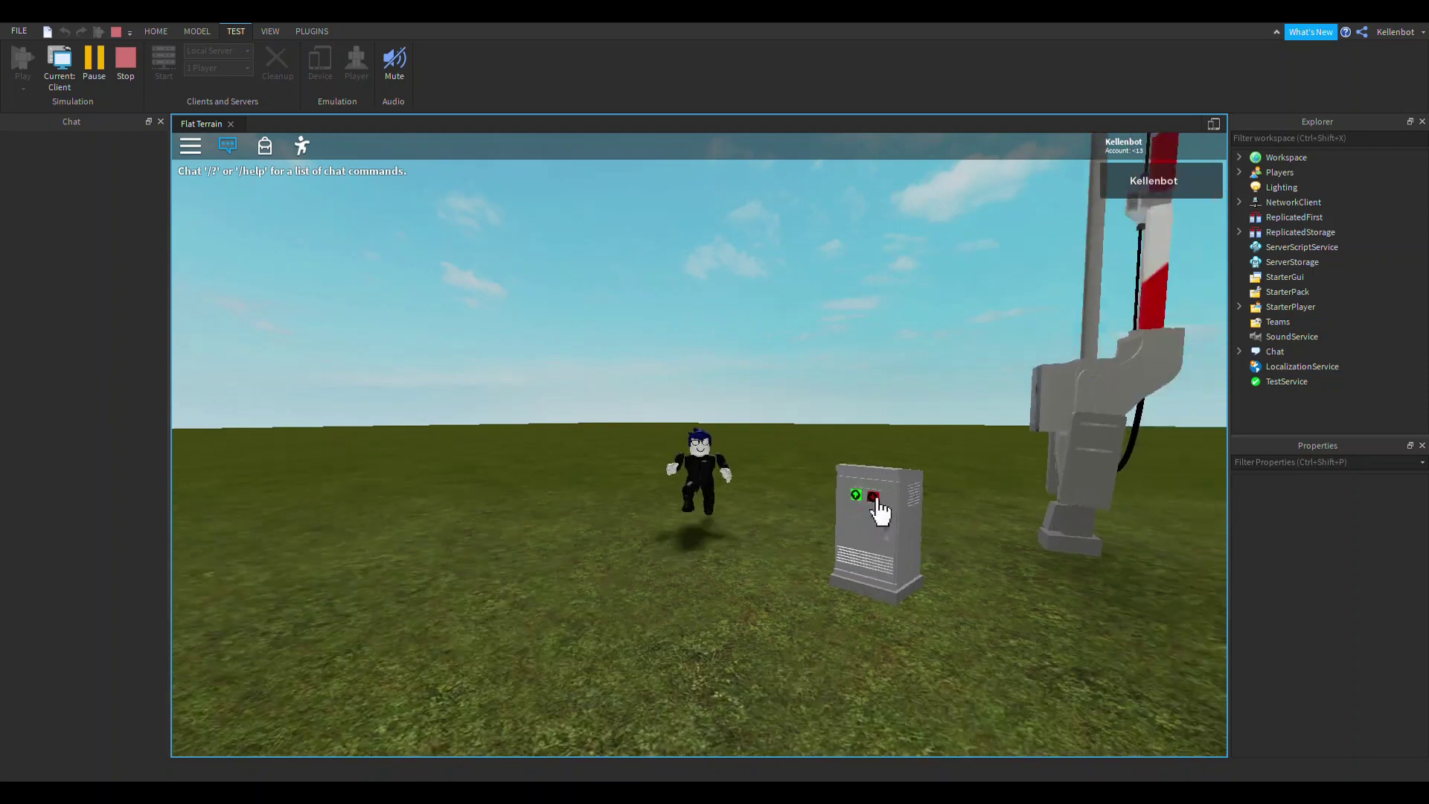
pyautogui.scroll(-8, 899, 497)
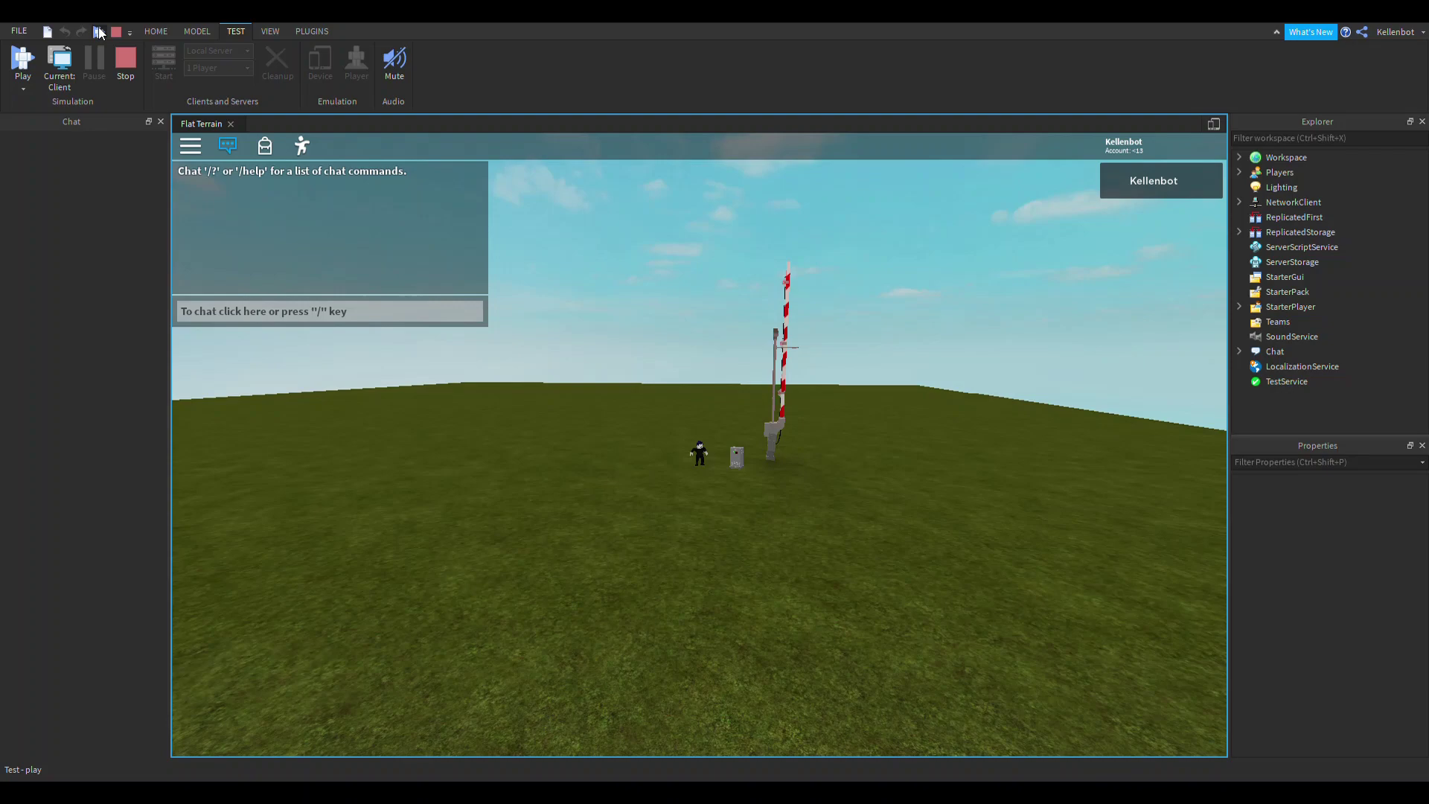
# Walk the character around the signal to watch the gate arm lower, and come back to the ControlBox's front
pyautogui.press('w')
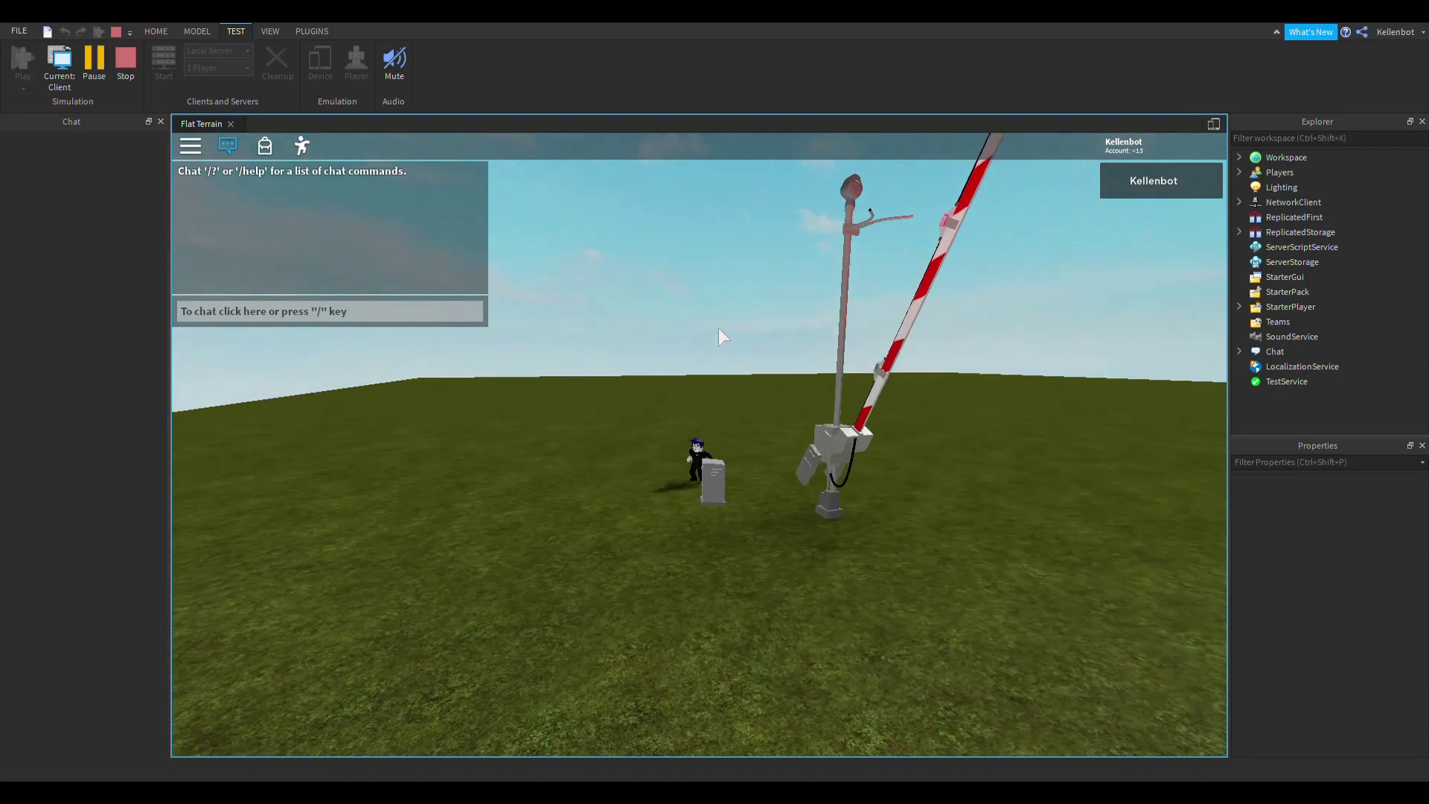
pyautogui.press('w')
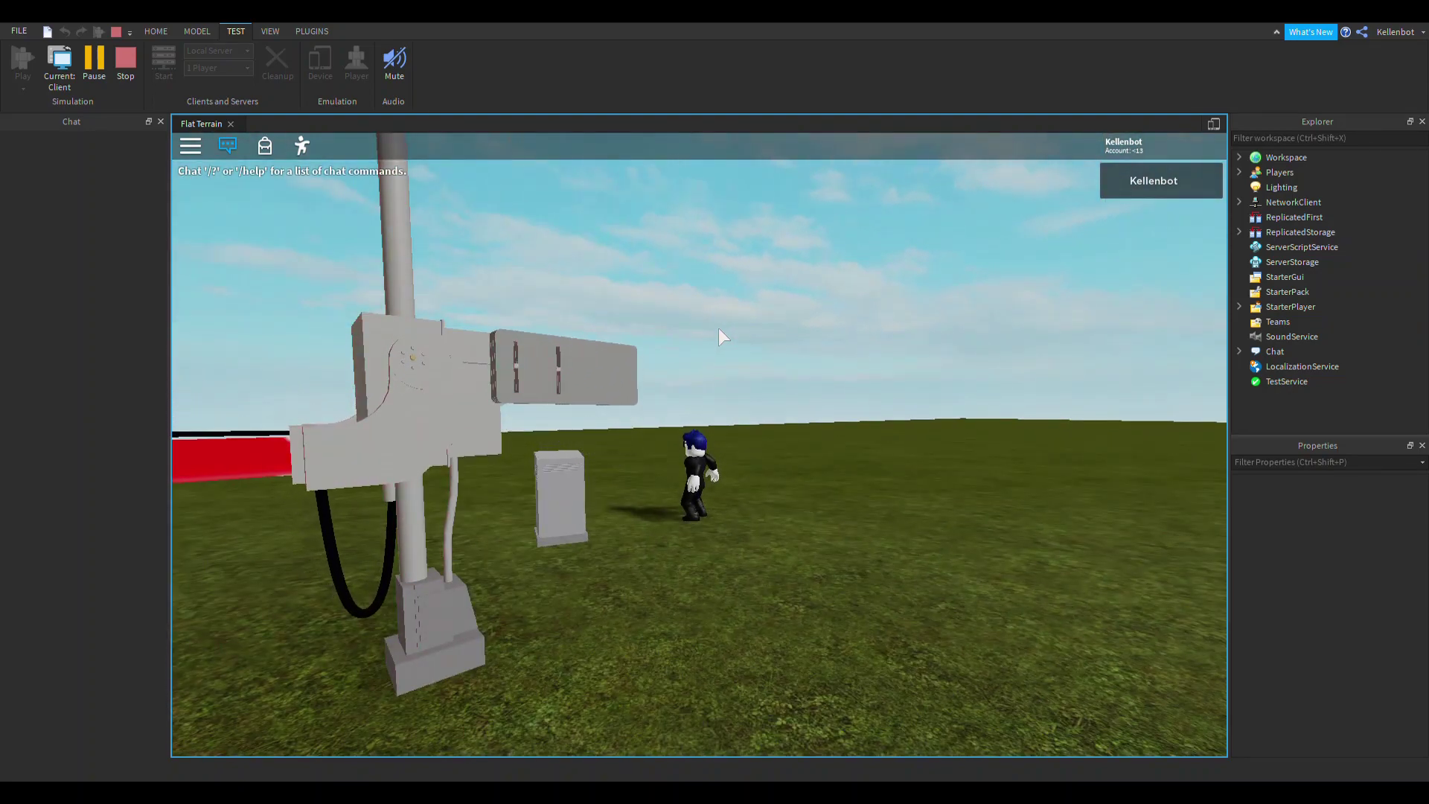
pyautogui.press('Left')
pyautogui.press('Left')
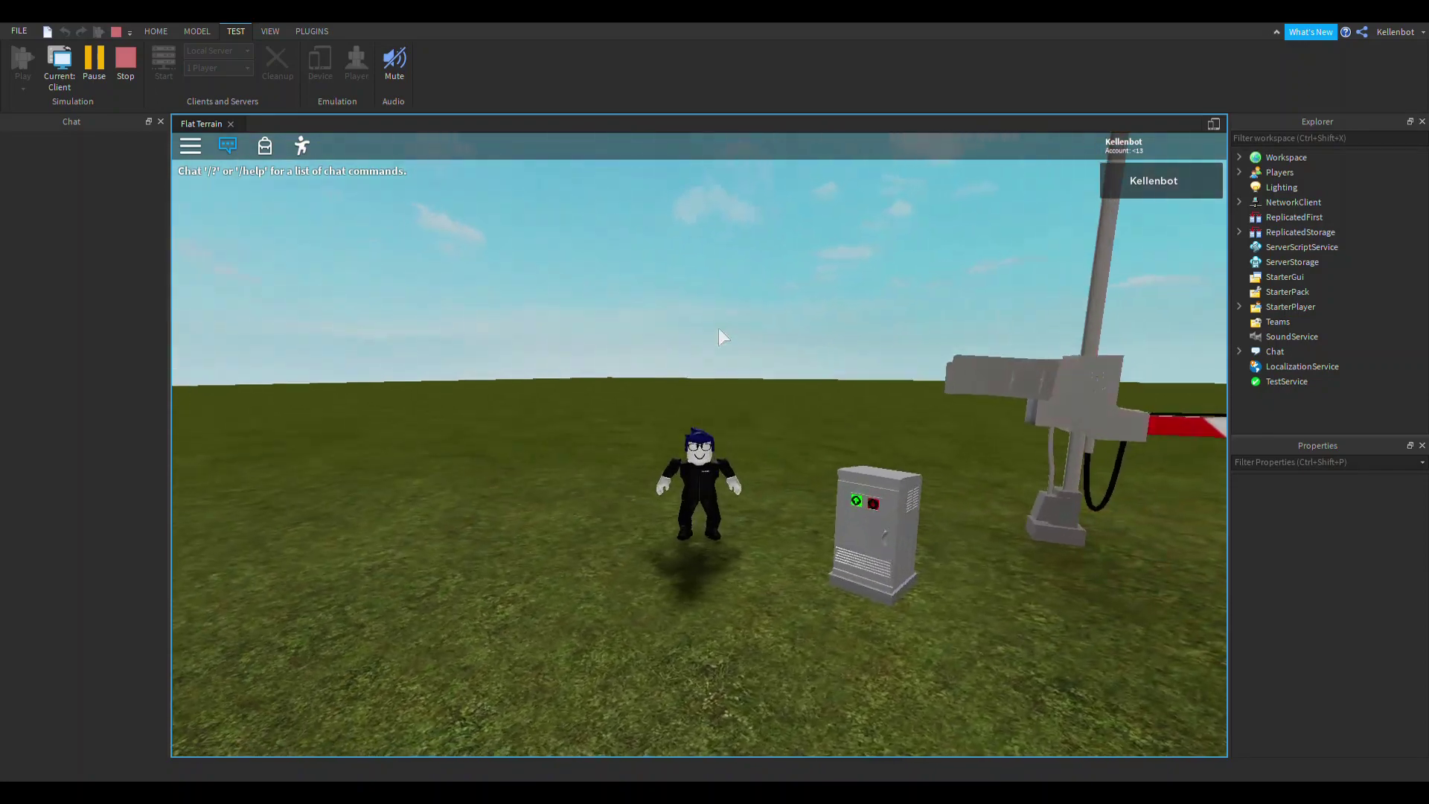
# Activate the ControlBox's green control, watch the gate arm rise from several distances, and stop the play test
pyautogui.click(937, 526)
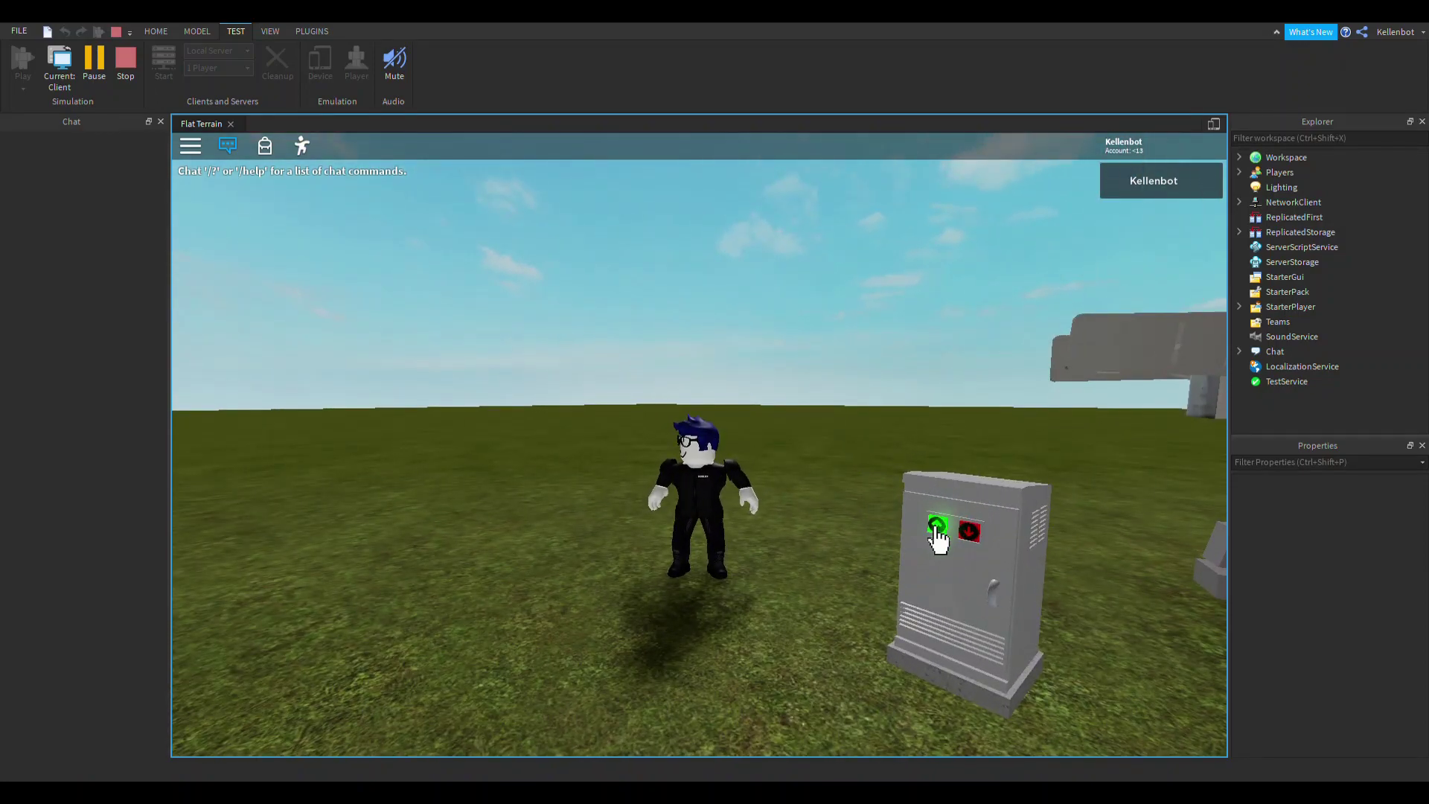
pyautogui.press('Up')
pyautogui.scroll(-5, 935, 524)
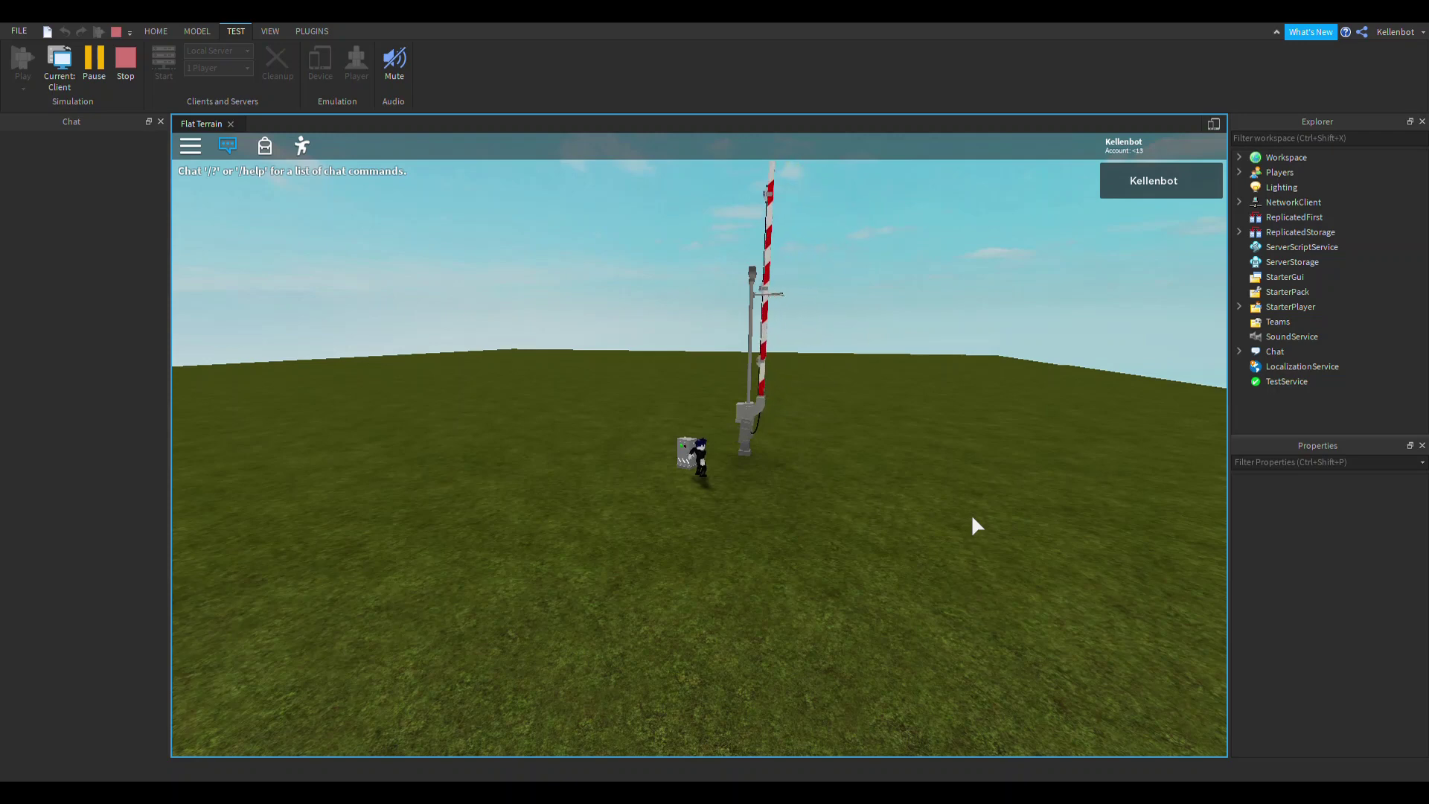
pyautogui.scroll(5, 971, 514)
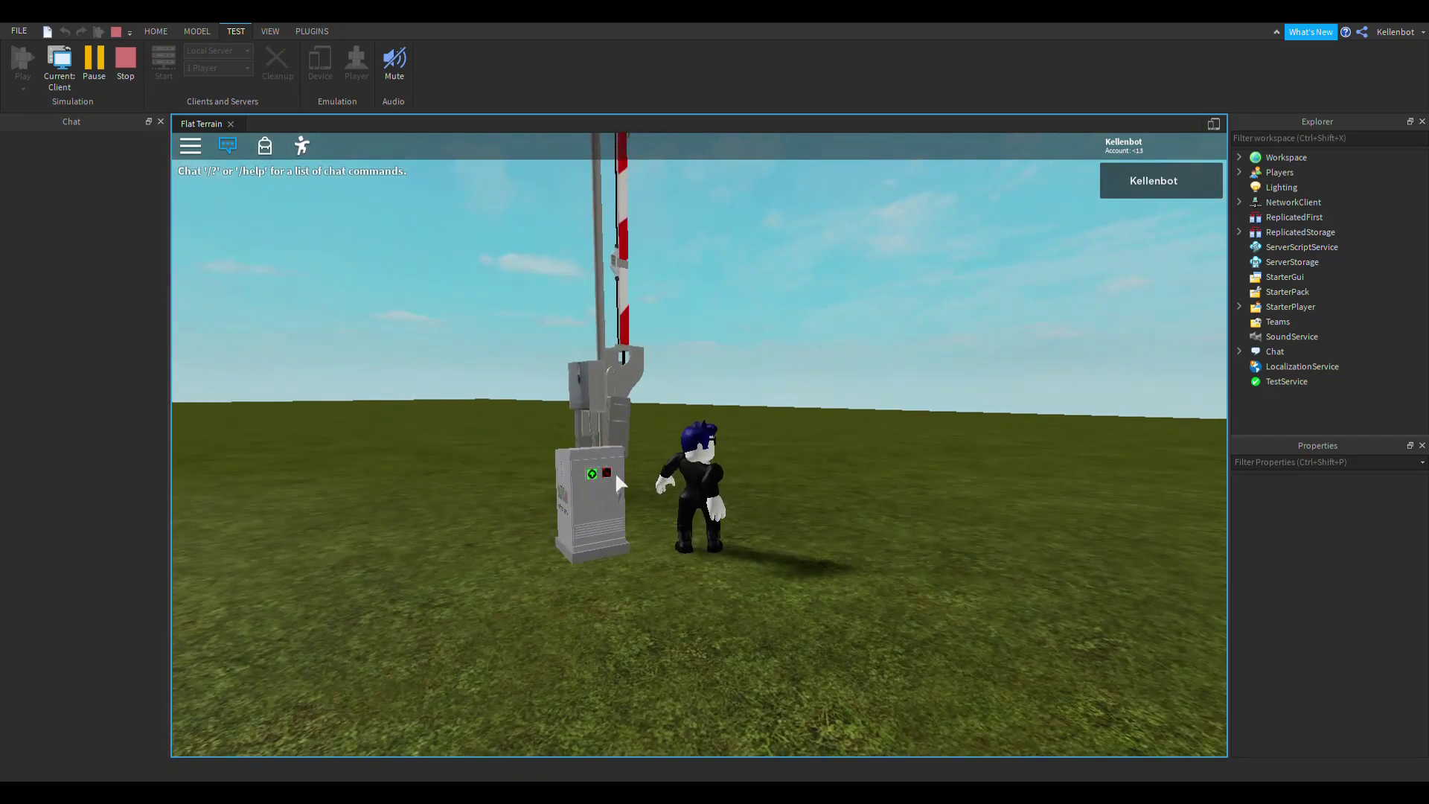
pyautogui.scroll(-6, 640, 289)
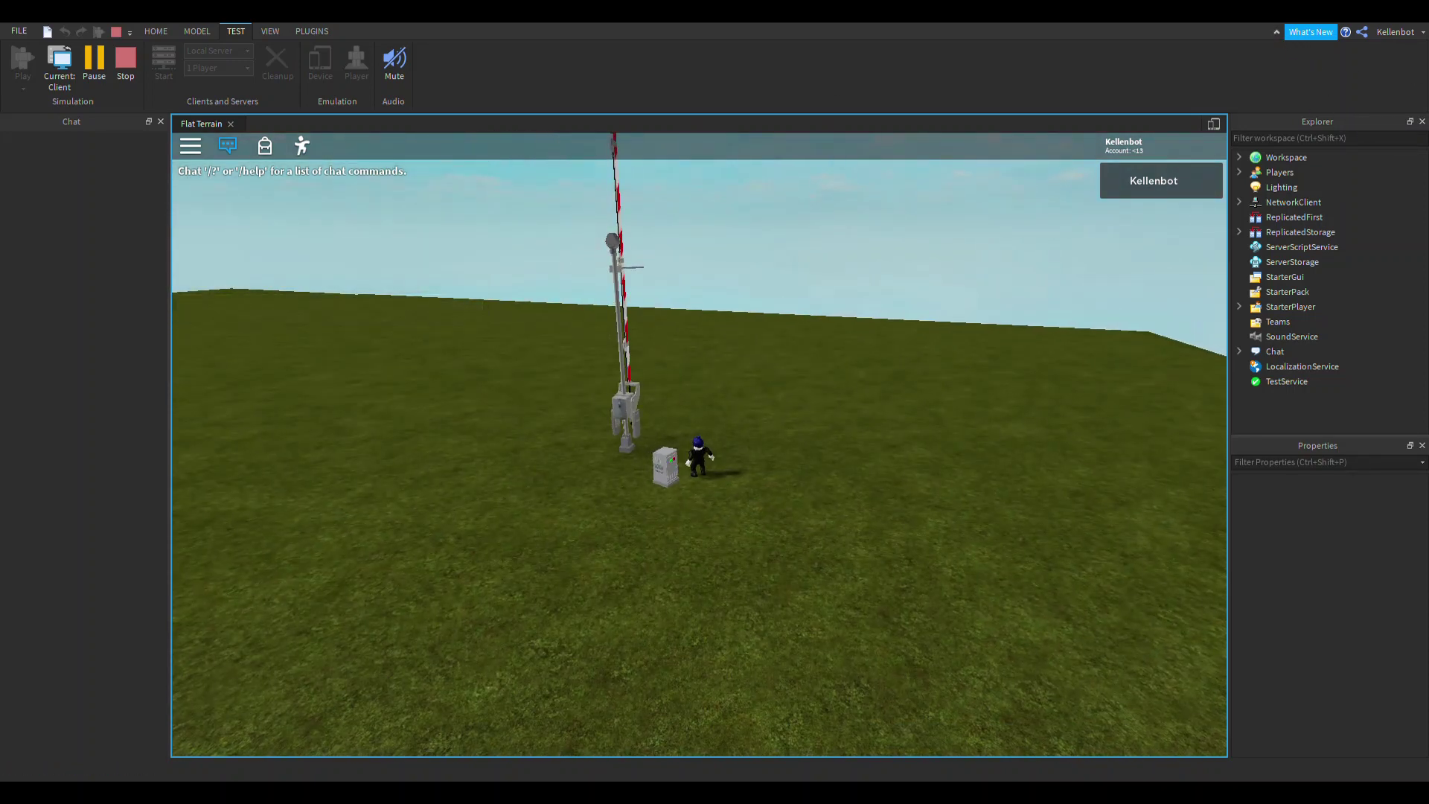
pyautogui.click(122, 59)
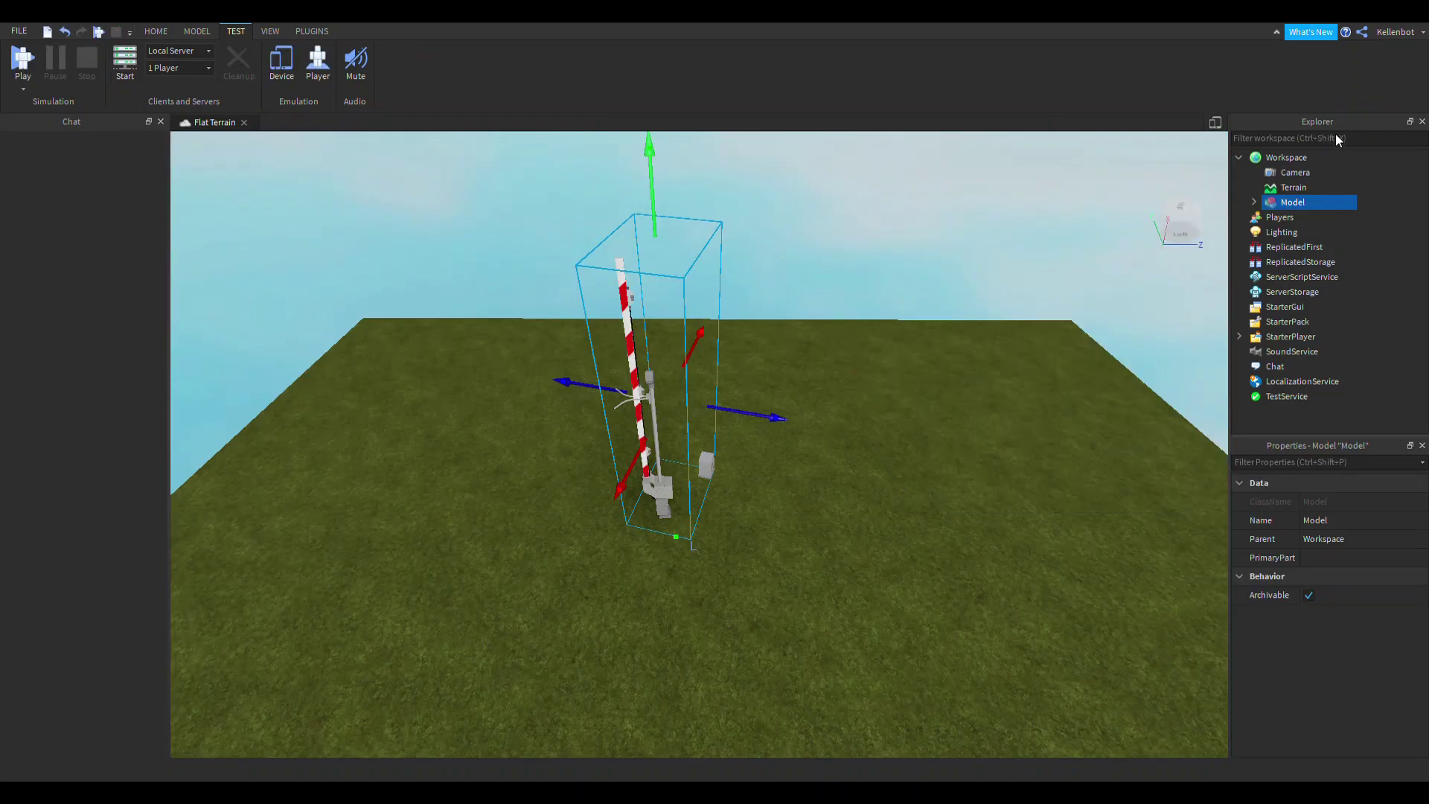